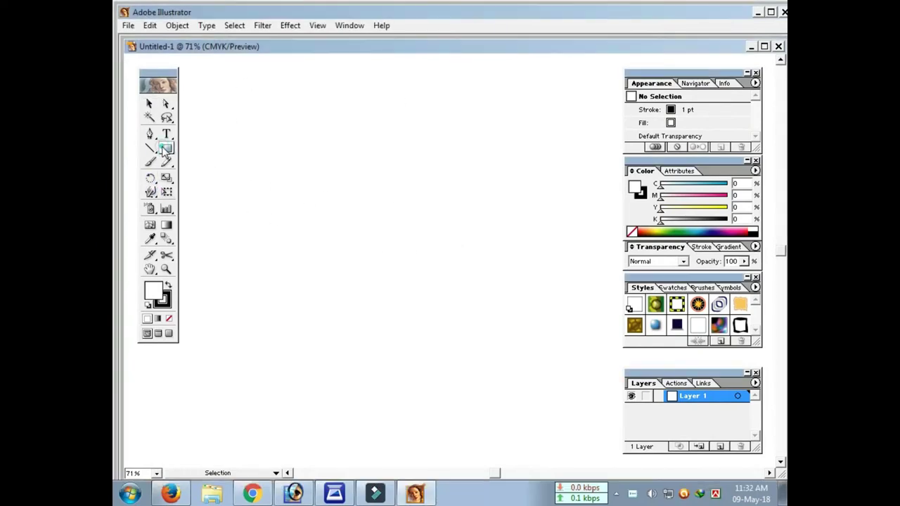
Step: Draw a large unfilled circle near the page centre with the Ellipse tool
{"action": "left_click_drag", "start_coordinate": [164, 150], "coordinate": [216, 153]}
{"action": "left_click_drag", "start_coordinate": [351, 148], "coordinate": [474, 284]}
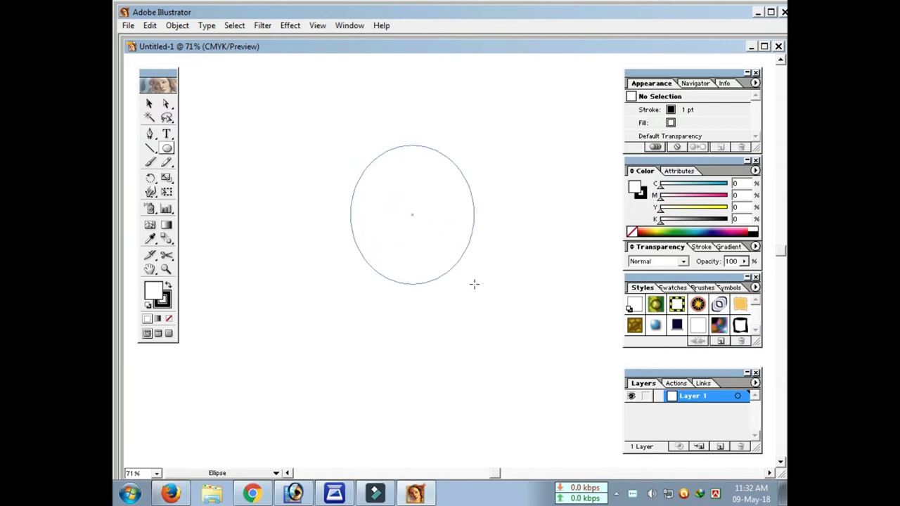
{"action": "left_click_drag", "start_coordinate": [474, 285], "coordinate": [525, 349]}
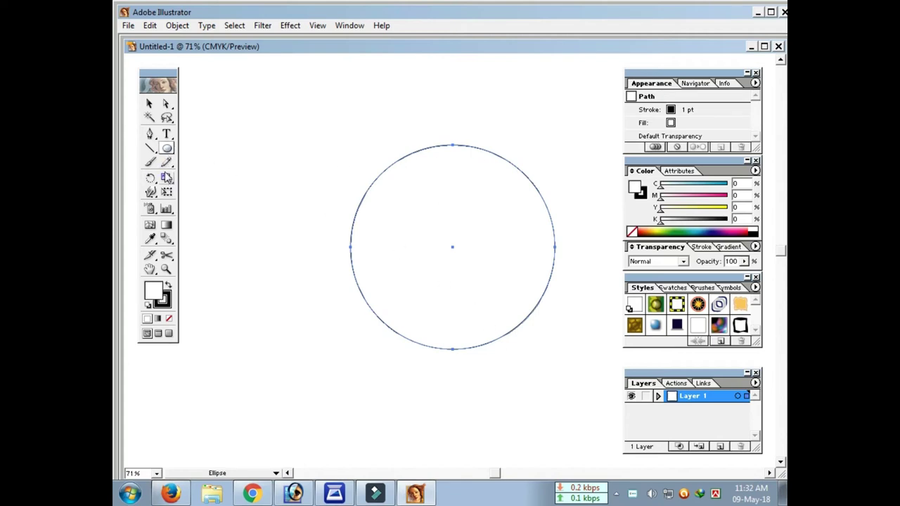
Step: Draw a horizontal line across the circle and select both objects
{"action": "left_click", "coordinate": [150, 147]}
{"action": "left_click_drag", "start_coordinate": [320, 248], "coordinate": [600, 248]}
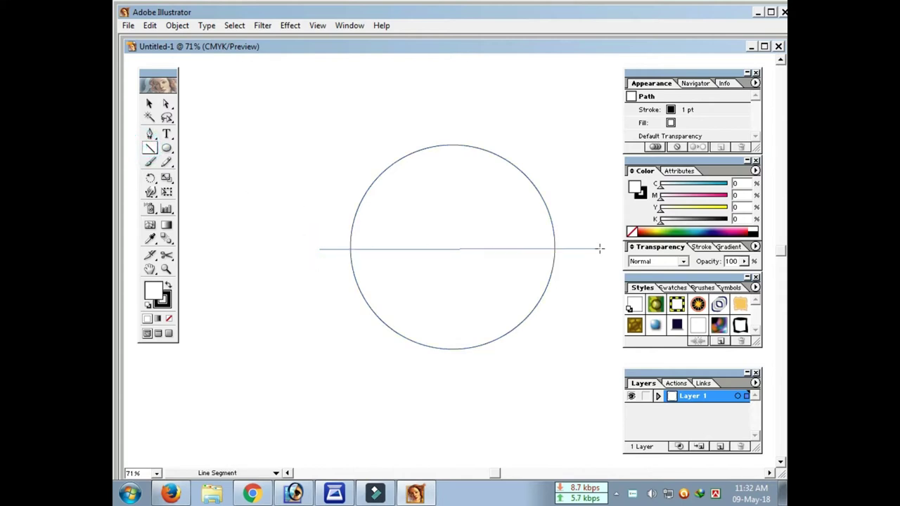
{"action": "key", "text": "v"}
{"action": "key", "text": "ctrl+a"}
{"action": "left_click", "coordinate": [262, 25]}
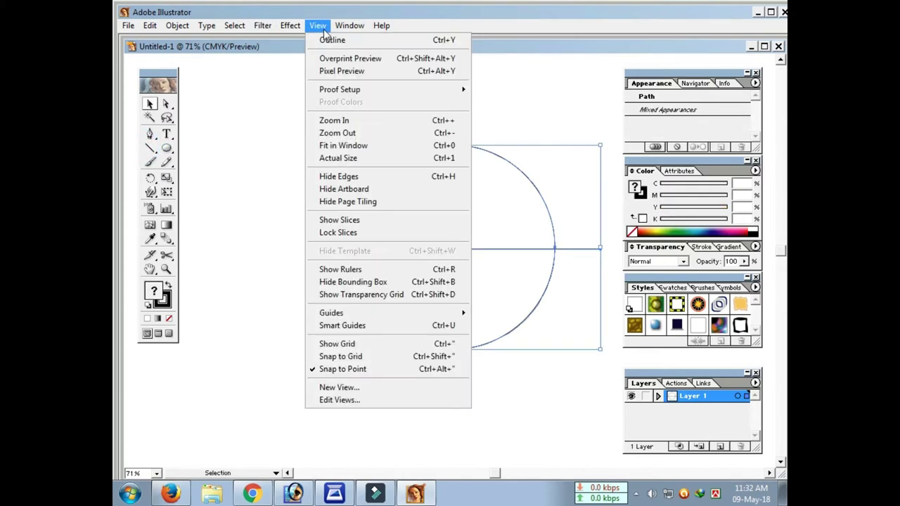
Step: Centre the circle and line on each other horizontally and vertically with the Align palette
{"action": "left_click", "coordinate": [363, 265]}
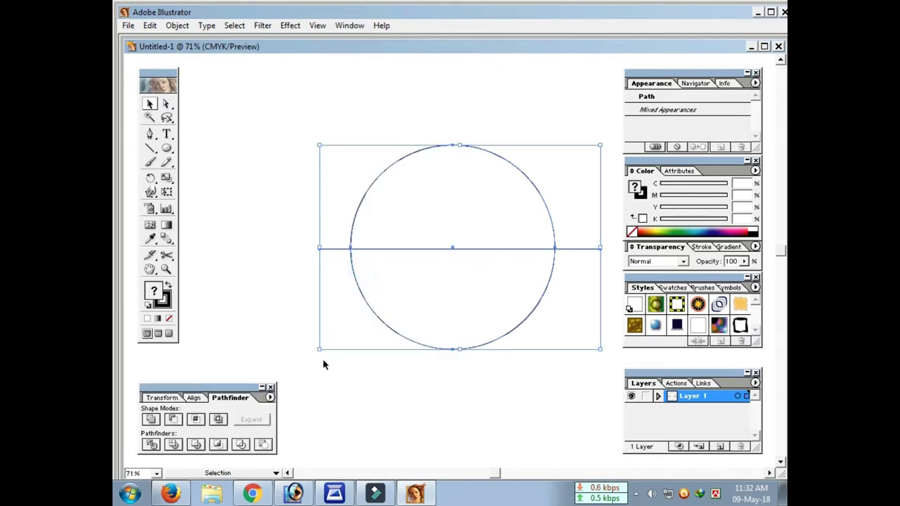
{"action": "left_click", "coordinate": [194, 398]}
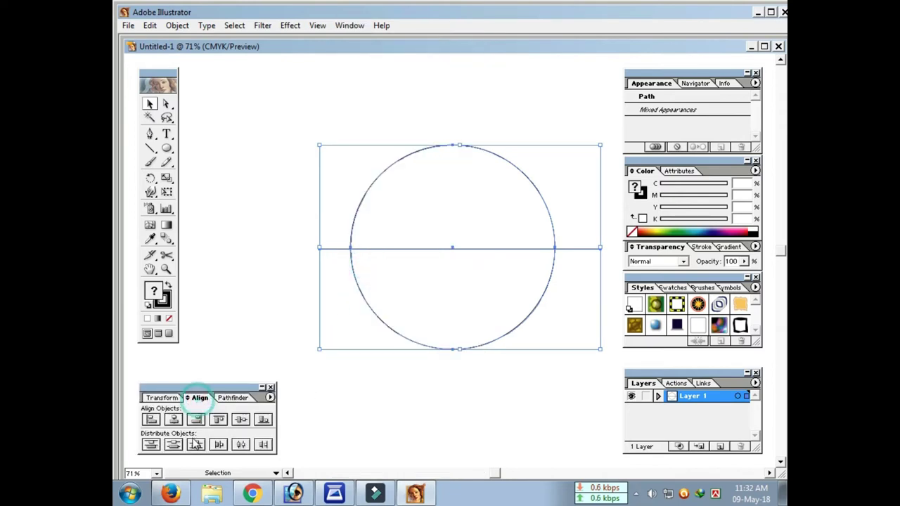
{"action": "left_click", "coordinate": [174, 421]}
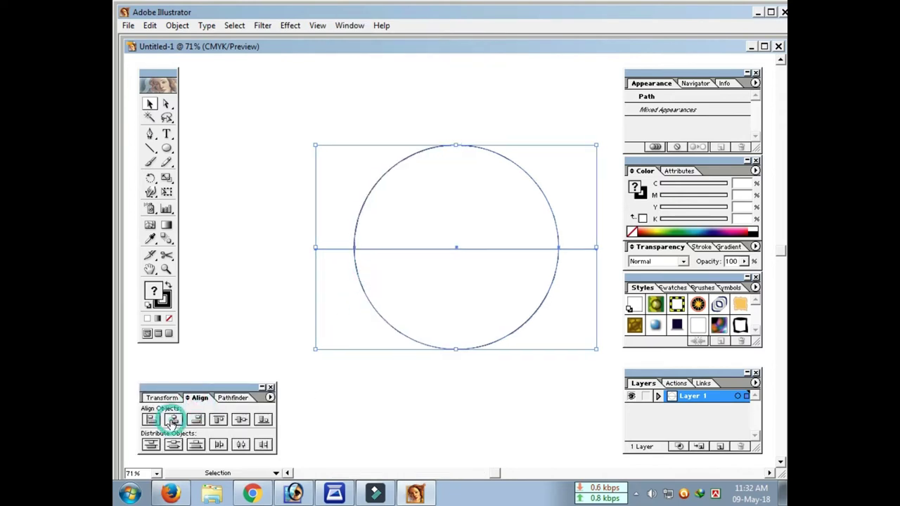
{"action": "left_click", "coordinate": [241, 421]}
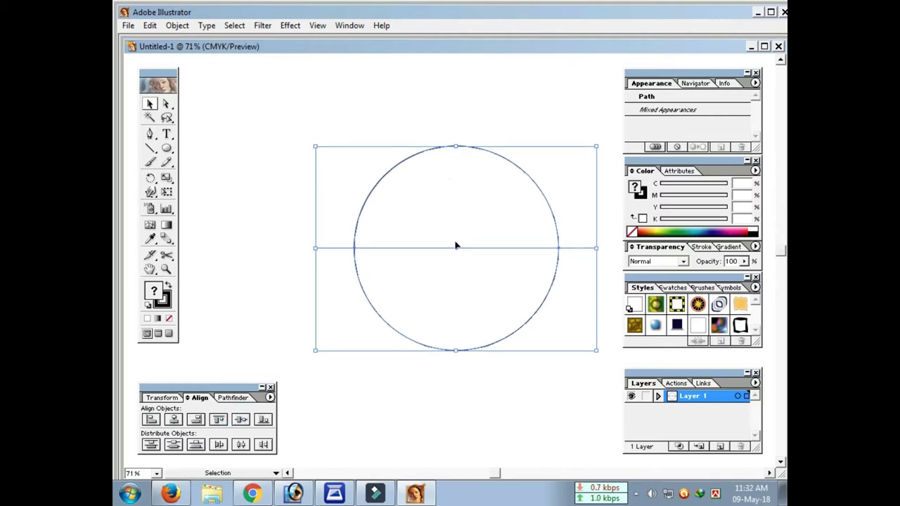
{"action": "left_click", "coordinate": [281, 212]}
{"action": "left_click", "coordinate": [331, 247]}
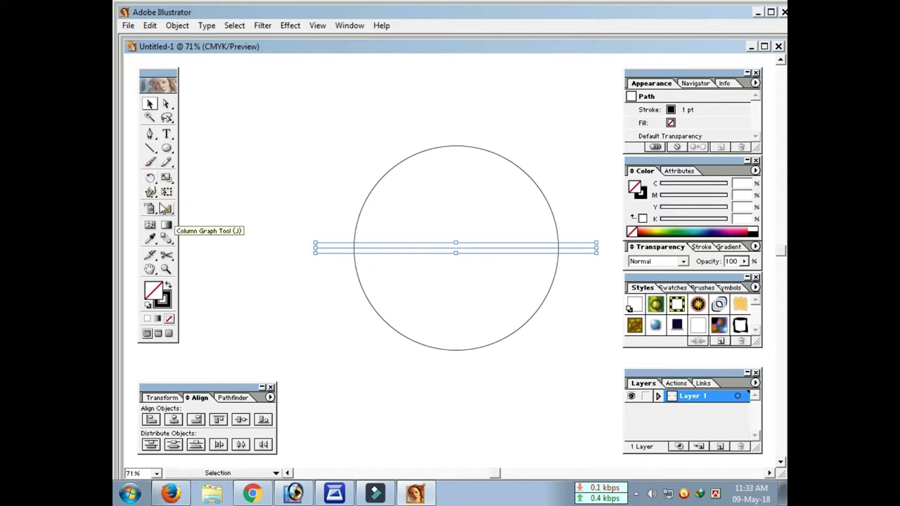
Step: Make two copies of the line, each rotated a further 72° (360/5)
{"action": "double_click", "coordinate": [151, 181]}
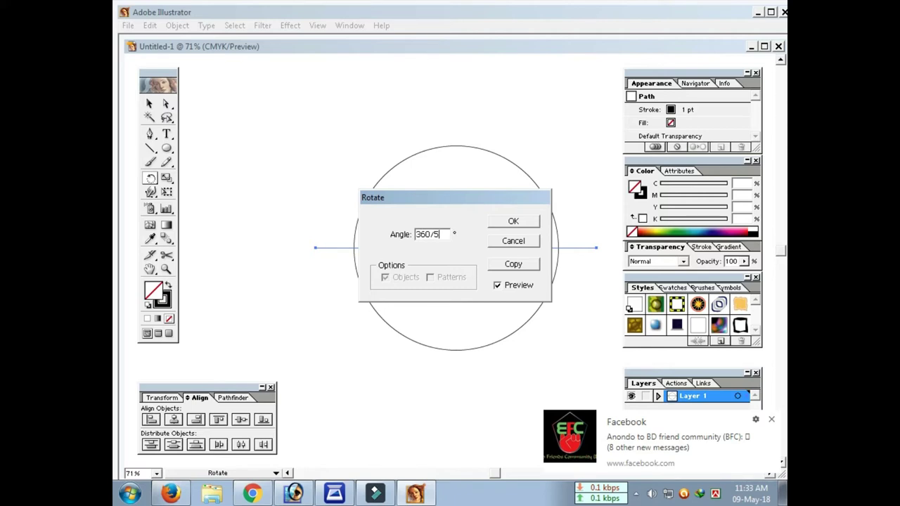
{"action": "left_click", "coordinate": [505, 263]}
{"action": "key", "text": "ctrl"}
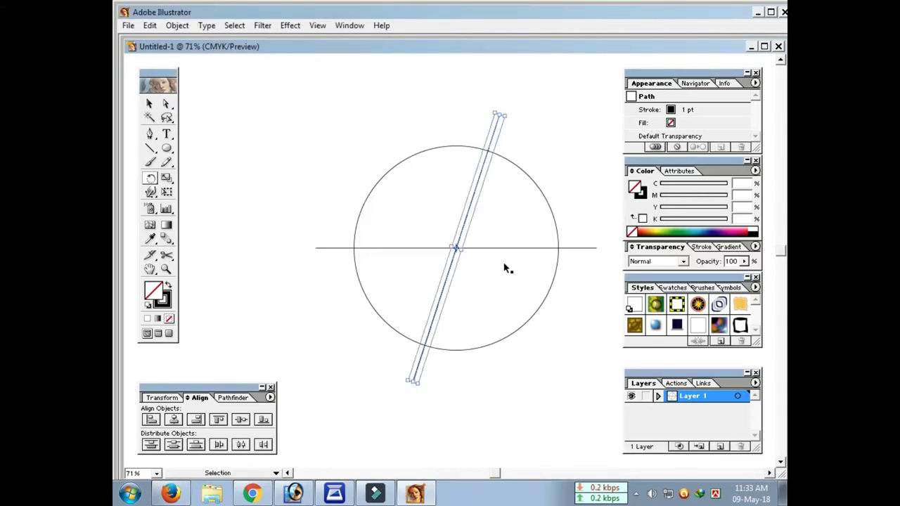
{"action": "key", "text": "ctrl+d"}
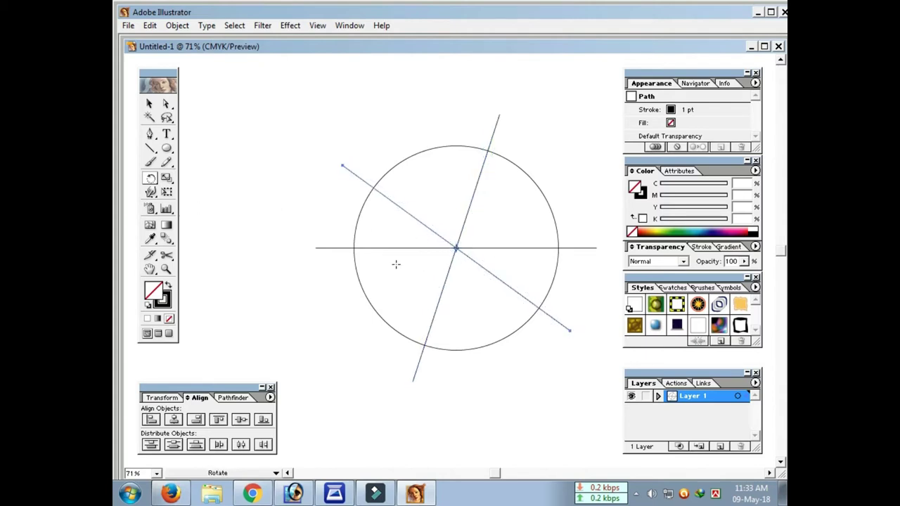
Step: Divide the circle along the three lines with Pathfinder Divide
{"action": "left_click", "coordinate": [150, 104]}
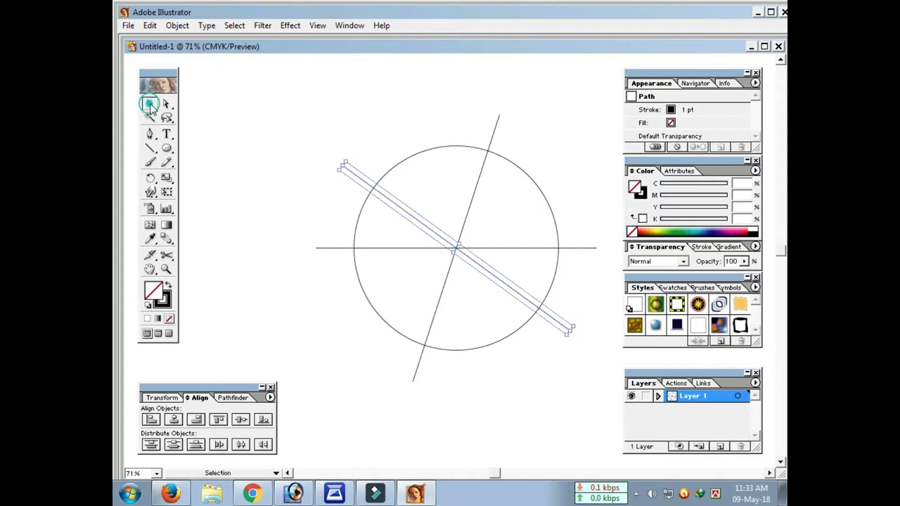
{"action": "left_click", "coordinate": [311, 120]}
{"action": "left_click_drag", "start_coordinate": [351, 128], "coordinate": [538, 365]}
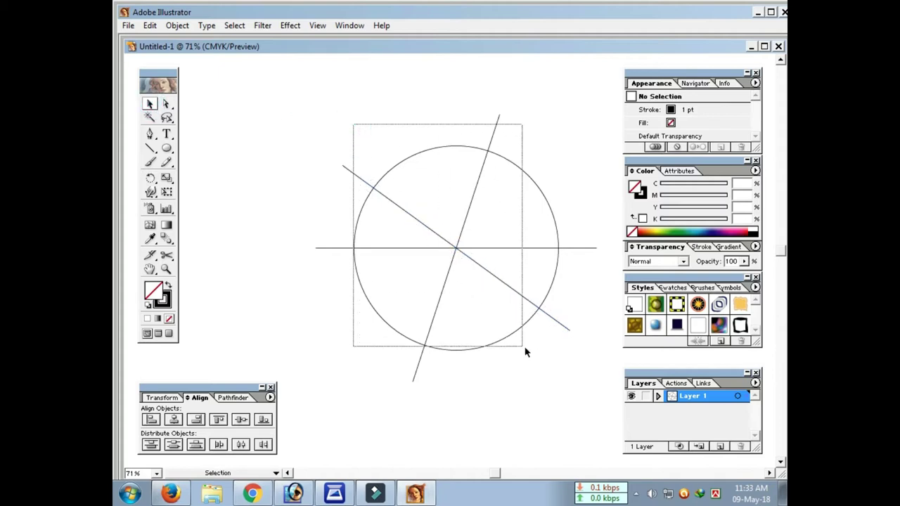
{"action": "left_click", "coordinate": [232, 398]}
{"action": "left_click", "coordinate": [150, 445]}
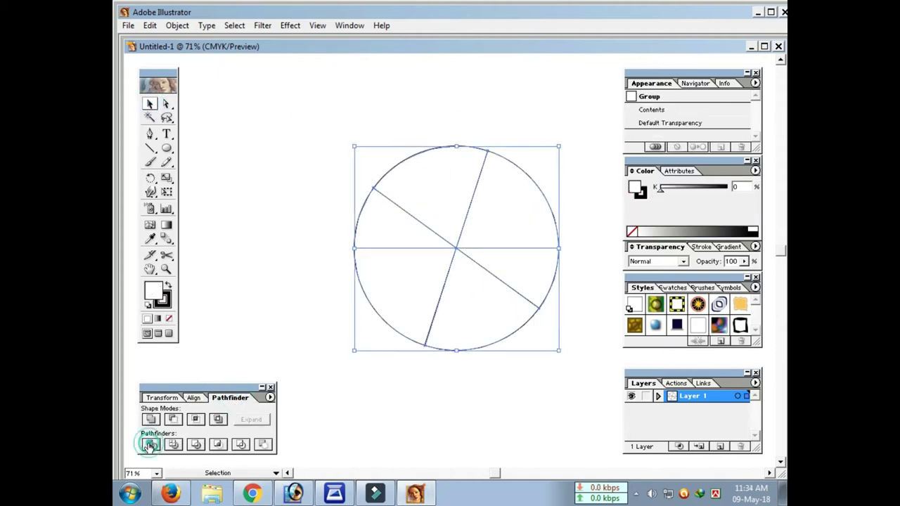
{"action": "left_click", "coordinate": [233, 114]}
Step: Delete the upper-left, lower-left and right slices, leaving three alternating wedges
{"action": "left_click", "coordinate": [167, 103]}
{"action": "left_click", "coordinate": [434, 150]}
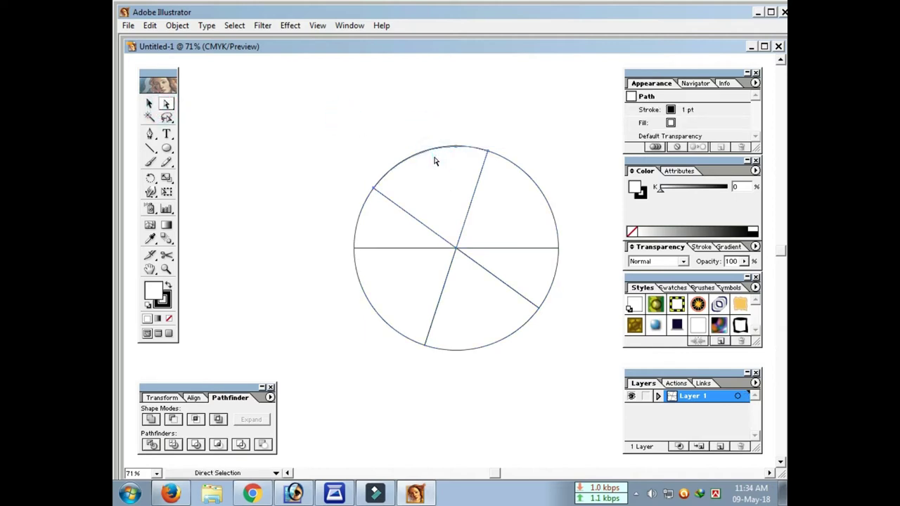
{"action": "key", "text": "Delete"}
{"action": "left_click", "coordinate": [458, 254]}
{"action": "key", "text": "Delete"}
{"action": "left_click", "coordinate": [448, 284]}
{"action": "key", "text": "Delete"}
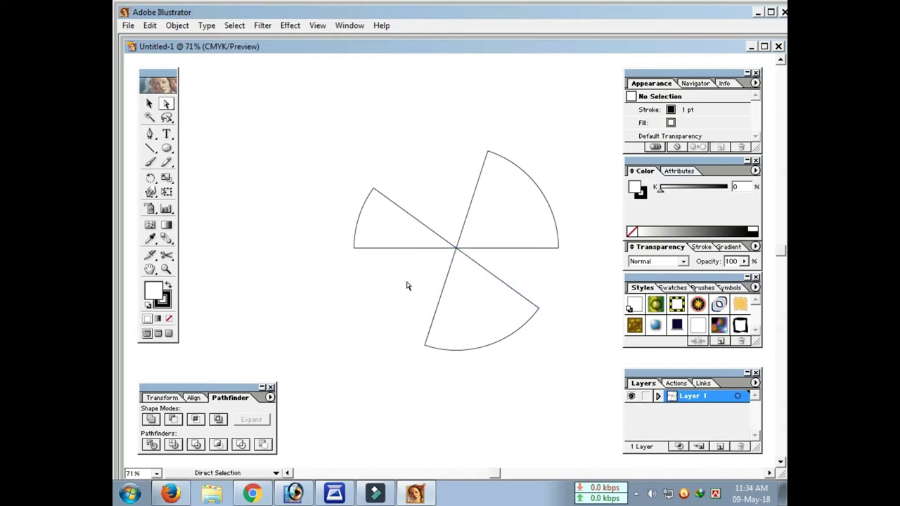
{"action": "left_click", "coordinate": [148, 104]}
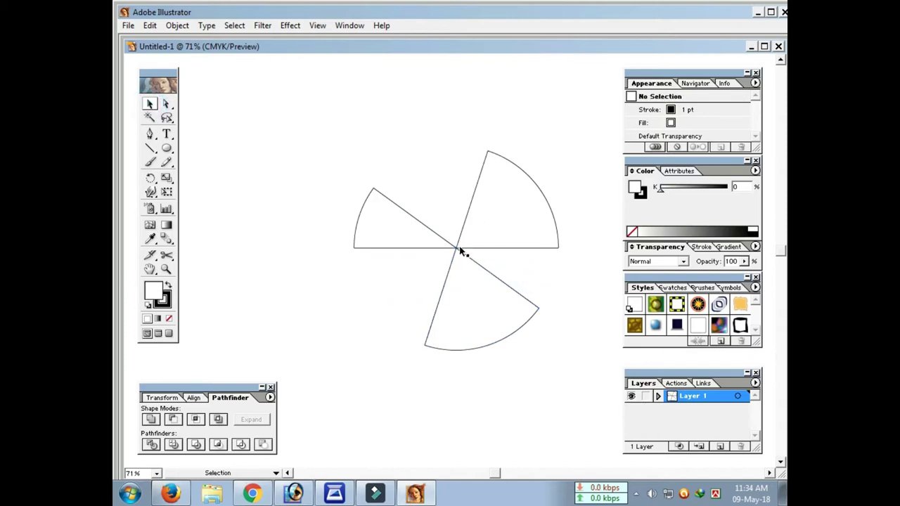
{"action": "left_click_drag", "start_coordinate": [401, 329], "coordinate": [590, 282]}
Step: Draw a new circle in the empty area left of the wedges
{"action": "left_click", "coordinate": [167, 148]}
{"action": "mouse_move", "coordinate": [279, 161]}
{"action": "left_mouse_down"}
{"action": "mouse_move", "coordinate": [494, 356]}
{"action": "mouse_move", "coordinate": [462, 309]}
{"action": "left_mouse_up"}
{"action": "key", "text": "v"}
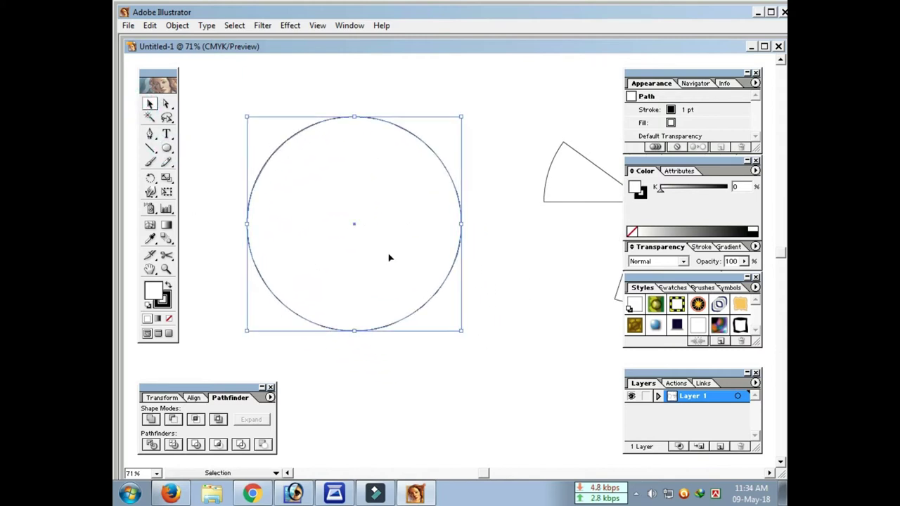
{"action": "left_click", "coordinate": [460, 332]}
{"action": "left_click", "coordinate": [410, 296]}
Step: Make three smaller concentric copies of the circle and draw a star inside the innermost
{"action": "left_click_drag", "start_coordinate": [461, 331], "coordinate": [445, 326]}
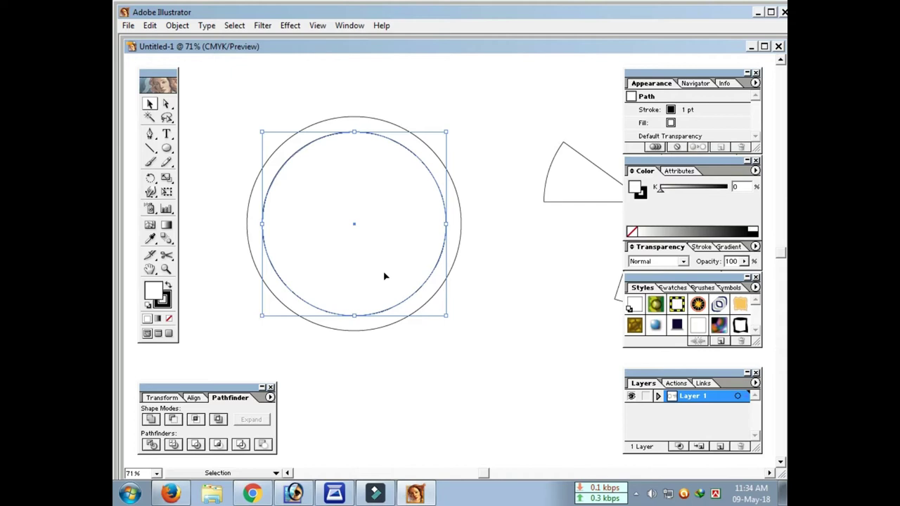
{"action": "left_click_drag", "start_coordinate": [445, 317], "coordinate": [428, 313]}
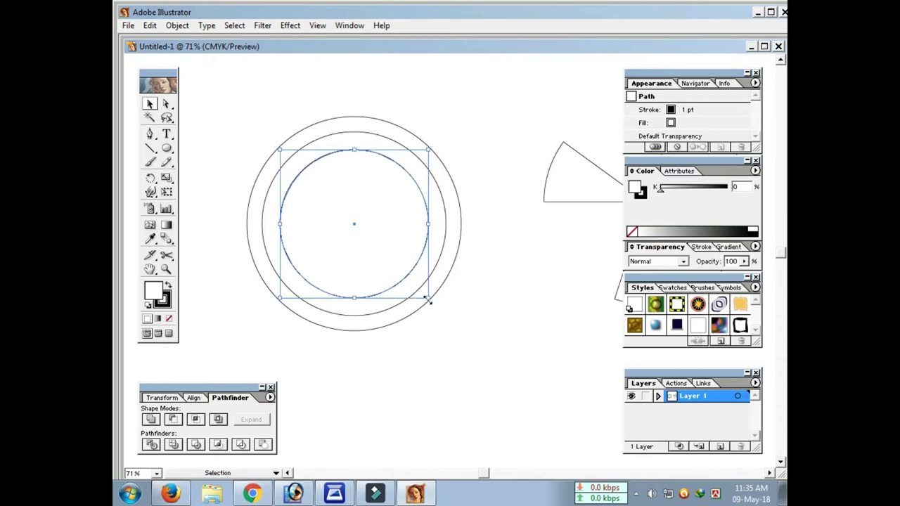
{"action": "left_click_drag", "start_coordinate": [427, 299], "coordinate": [407, 293]}
{"action": "left_click", "coordinate": [120, 195]}
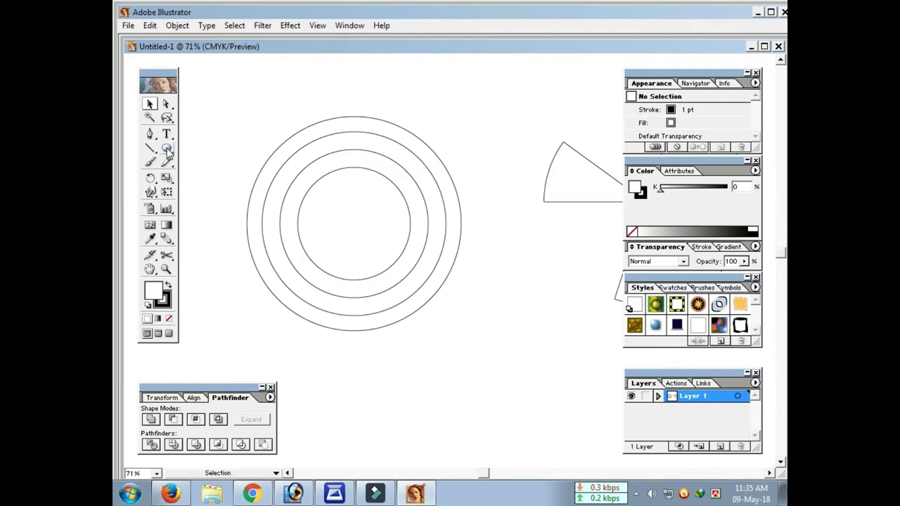
{"action": "left_click_drag", "start_coordinate": [168, 150], "coordinate": [248, 152]}
{"action": "left_click_drag", "start_coordinate": [314, 200], "coordinate": [386, 260]}
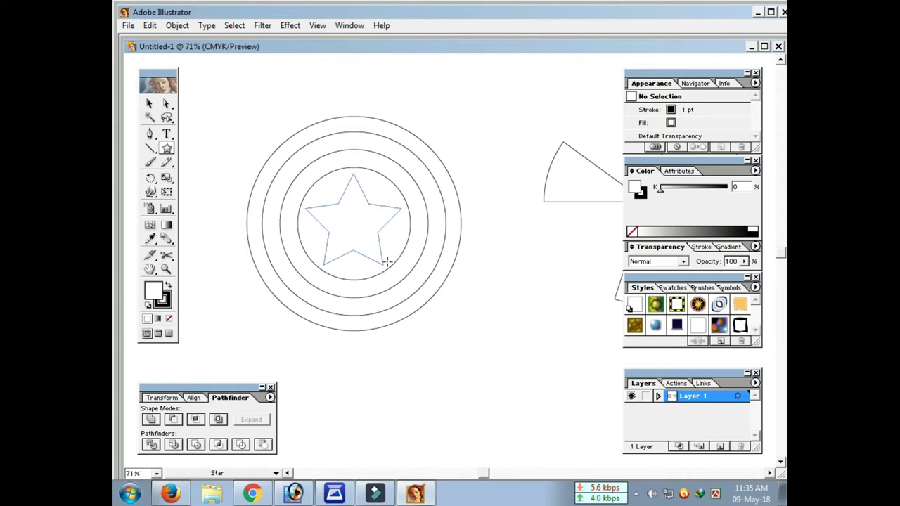
Step: Finish the five-pointed star and nudge it upward to centre it in the innermost ring
{"action": "left_click_drag", "start_coordinate": [387, 260], "coordinate": [383, 261]}
{"action": "left_click", "coordinate": [150, 104]}
{"action": "left_click_drag", "start_coordinate": [258, 91], "coordinate": [408, 351]}
{"action": "key", "text": "shift+F7"}
{"action": "left_click", "coordinate": [377, 396]}
{"action": "left_click", "coordinate": [356, 258]}
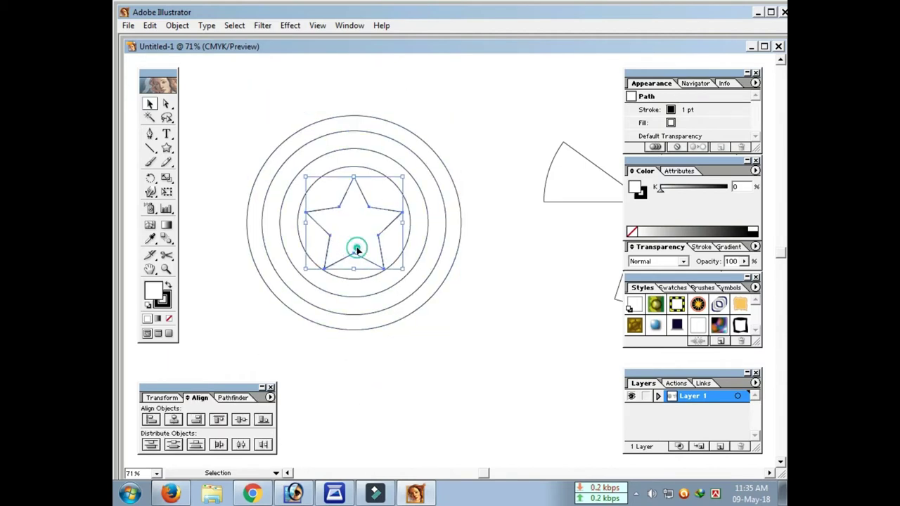
{"action": "key", "text": "Up"}
{"action": "key", "text": "Up"}
{"action": "key", "text": "Up"}
{"action": "key", "text": "Up"}
{"action": "key", "text": "Up"}
{"action": "key", "text": "Up"}
{"action": "key", "text": "Up"}
{"action": "key", "text": "Up"}
{"action": "key", "text": "Up"}
{"action": "key", "text": "Up"}
{"action": "key", "text": "Up"}
{"action": "key", "text": "Up"}
{"action": "left_click", "coordinate": [458, 379]}
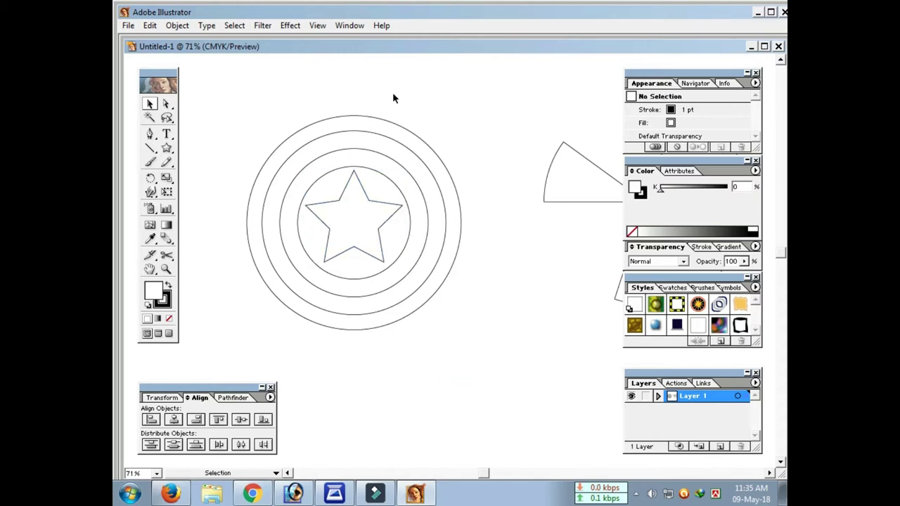
Step: Fill the outer circle and the third circle red
{"action": "left_click", "coordinate": [413, 134]}
{"action": "left_click", "coordinate": [670, 287]}
{"action": "left_click", "coordinate": [714, 299]}
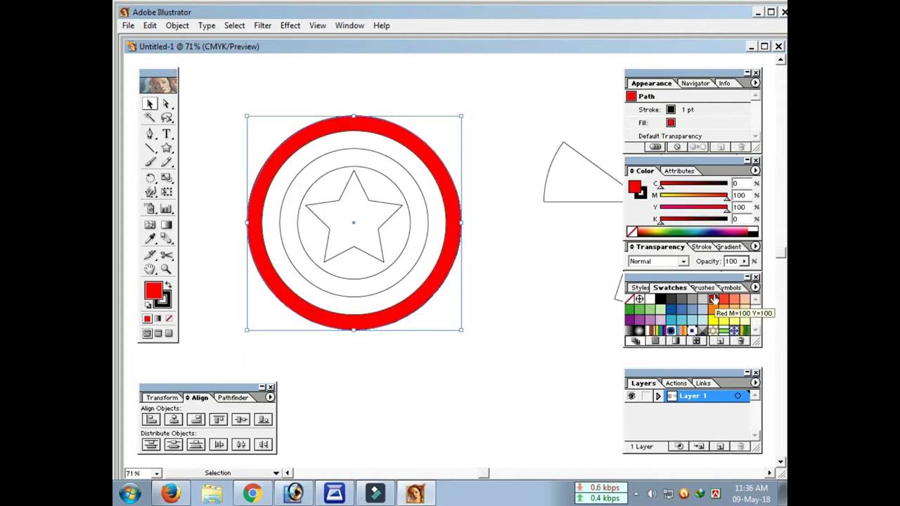
{"action": "left_click", "coordinate": [416, 261]}
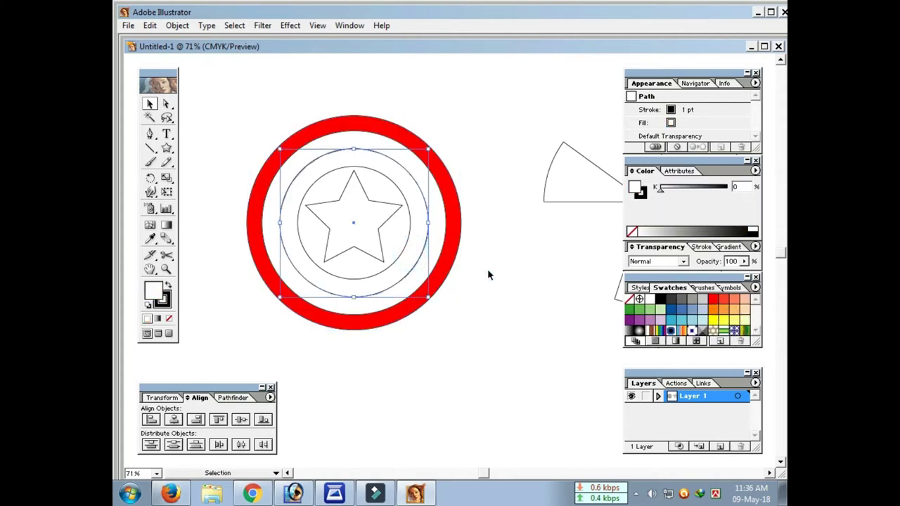
{"action": "left_click", "coordinate": [712, 301]}
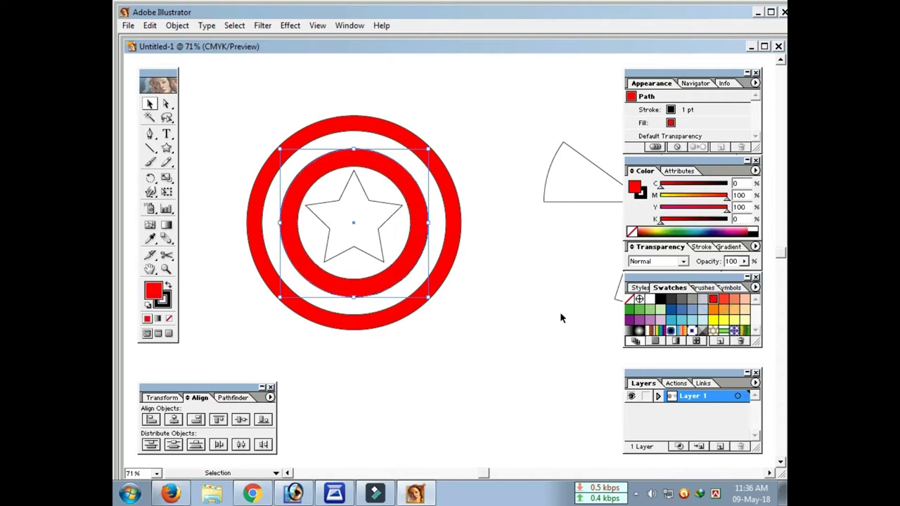
Step: Give the ring between the red rings a radial gradient with its midpoint near 70%
{"action": "key", "text": "g"}
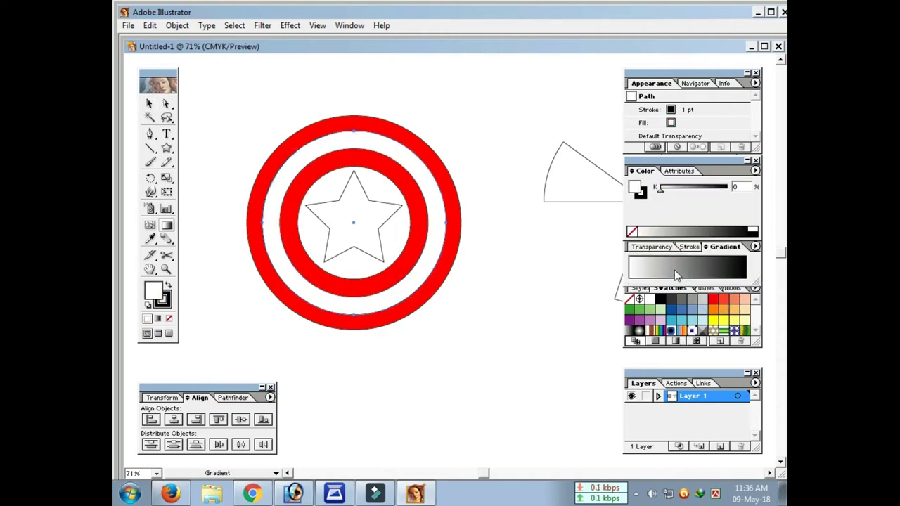
{"action": "left_click", "coordinate": [679, 268]}
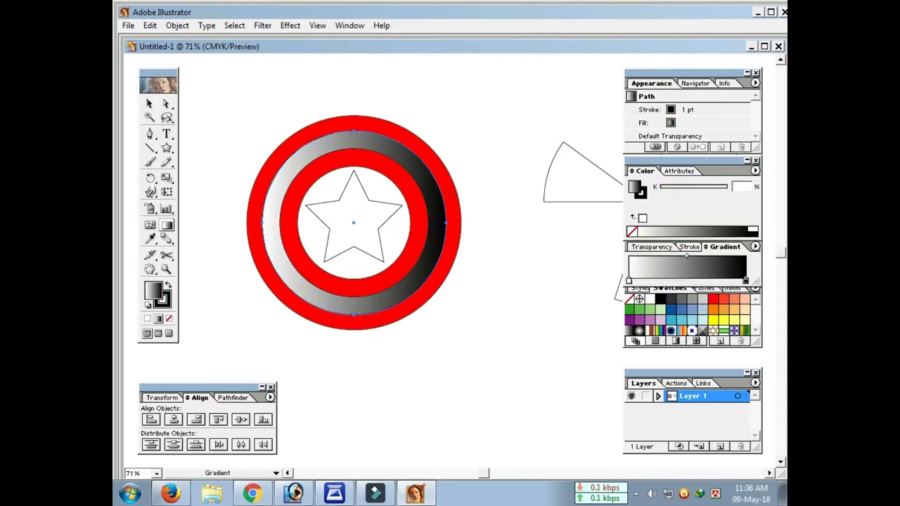
{"action": "left_click", "coordinate": [149, 105]}
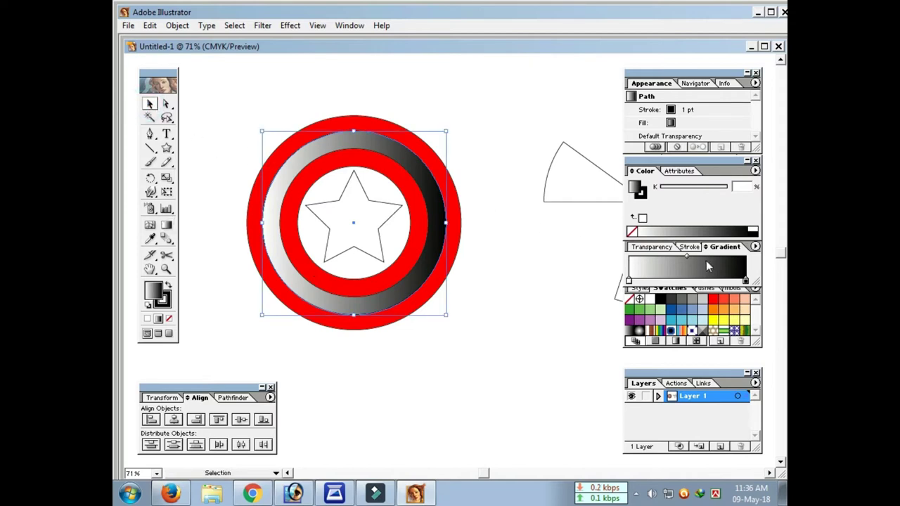
{"action": "left_click", "coordinate": [724, 247]}
{"action": "left_click_drag", "start_coordinate": [687, 296], "coordinate": [714, 299]}
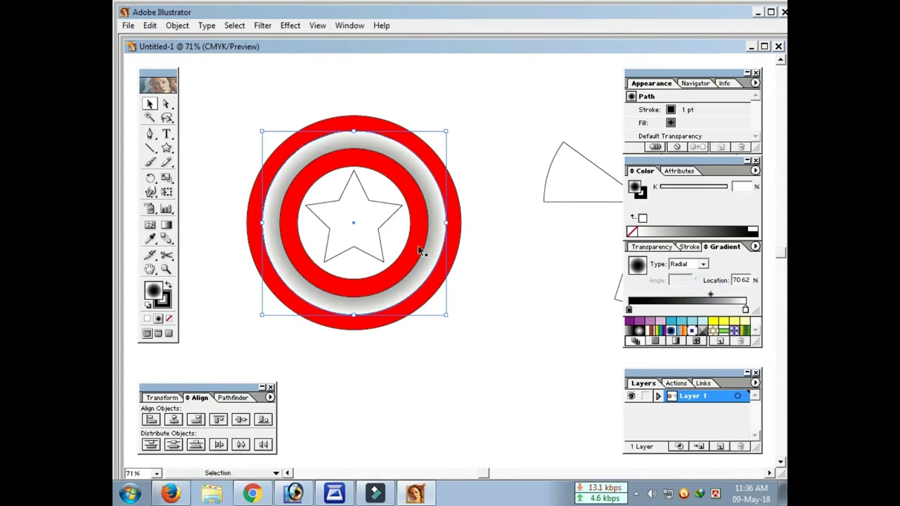
{"action": "left_click", "coordinate": [391, 247]}
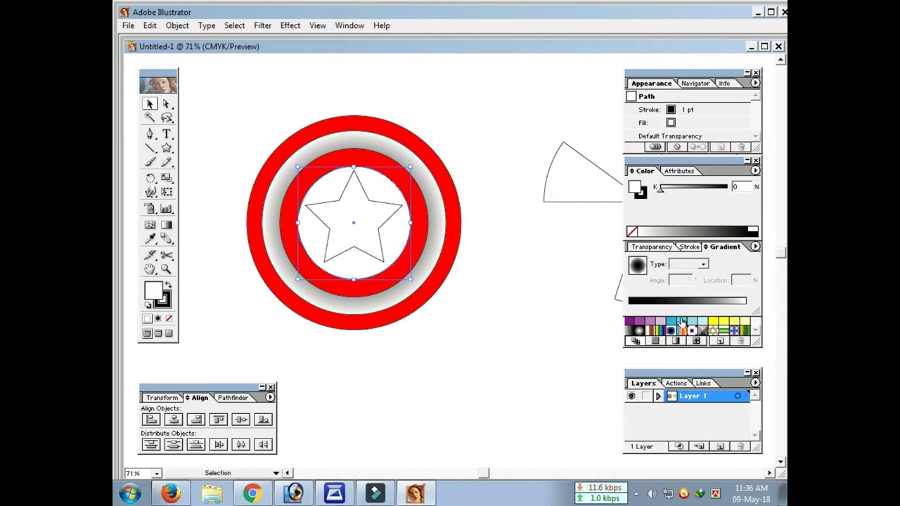
Step: Fill the inner circle dark blue and move the ring's white gradient stop to 77.53%
{"action": "left_click", "coordinate": [682, 322]}
{"action": "left_click", "coordinate": [673, 311]}
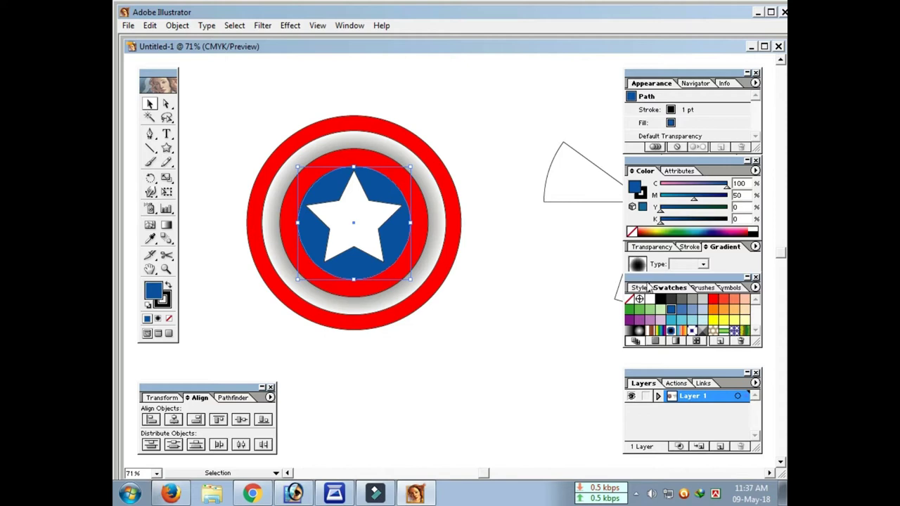
{"action": "left_click", "coordinate": [726, 258]}
{"action": "left_click", "coordinate": [720, 304]}
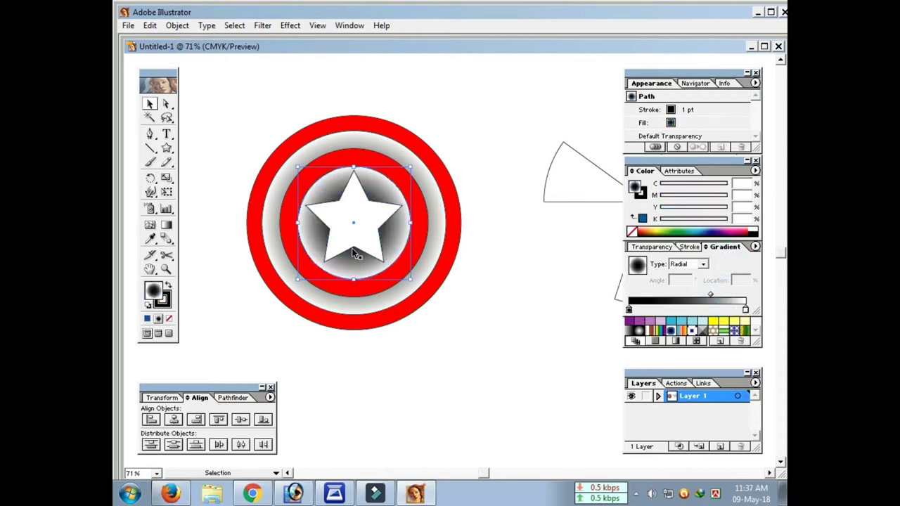
{"action": "key", "text": "ctrl+z"}
{"action": "left_click", "coordinate": [337, 296]}
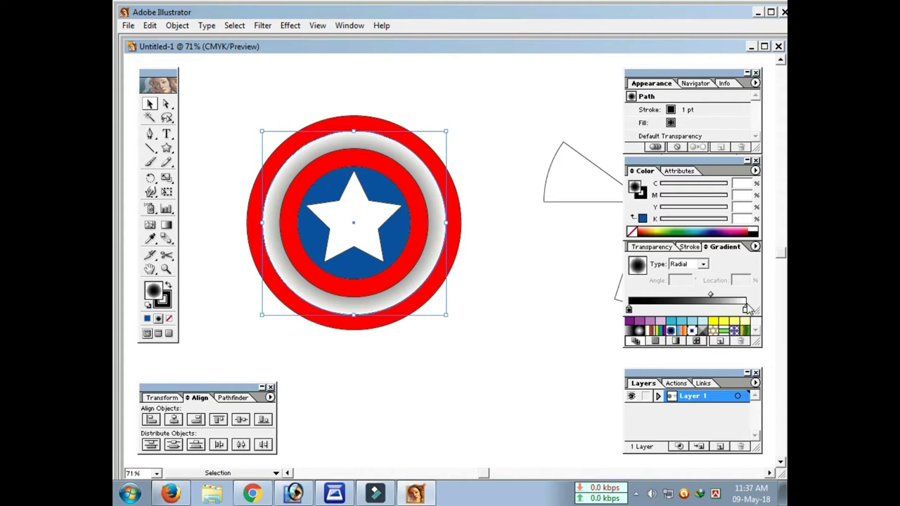
{"action": "left_click_drag", "start_coordinate": [745, 310], "coordinate": [723, 311]}
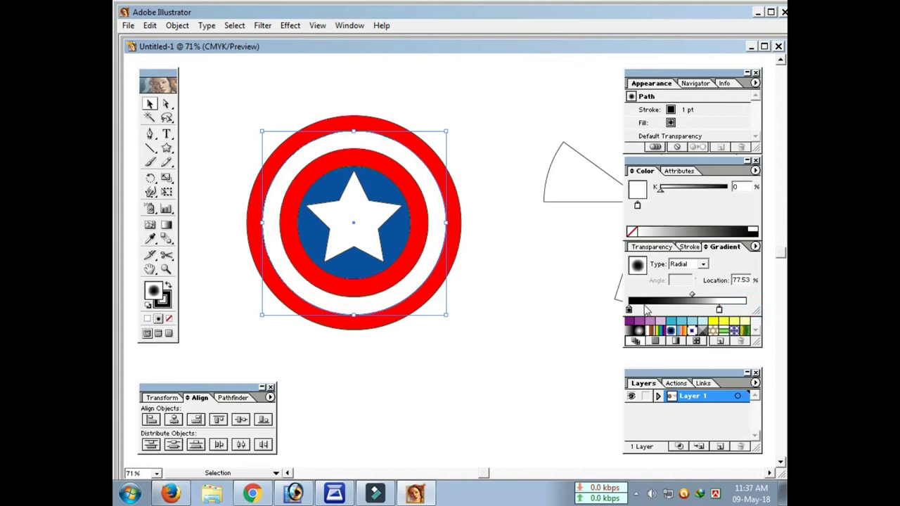
Step: Add a dark end stop for a black-white-black ring gradient, white stop near 73%
{"action": "left_click", "coordinate": [629, 309]}
{"action": "left_click_drag", "start_coordinate": [629, 310], "coordinate": [746, 310]}
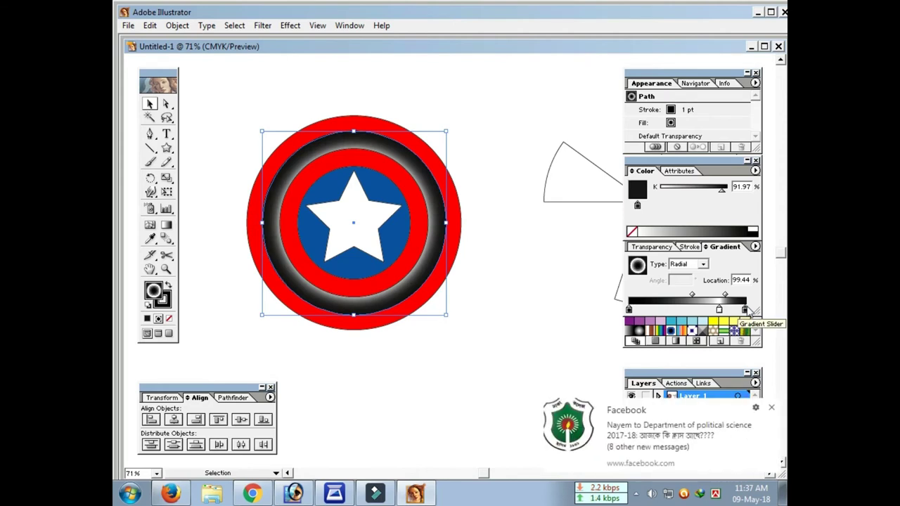
{"action": "mouse_move", "coordinate": [719, 310]}
{"action": "left_mouse_down"}
{"action": "mouse_move", "coordinate": [737, 296]}
{"action": "mouse_move", "coordinate": [705, 296]}
{"action": "mouse_move", "coordinate": [738, 296]}
{"action": "left_mouse_up"}
{"action": "left_click", "coordinate": [732, 295]}
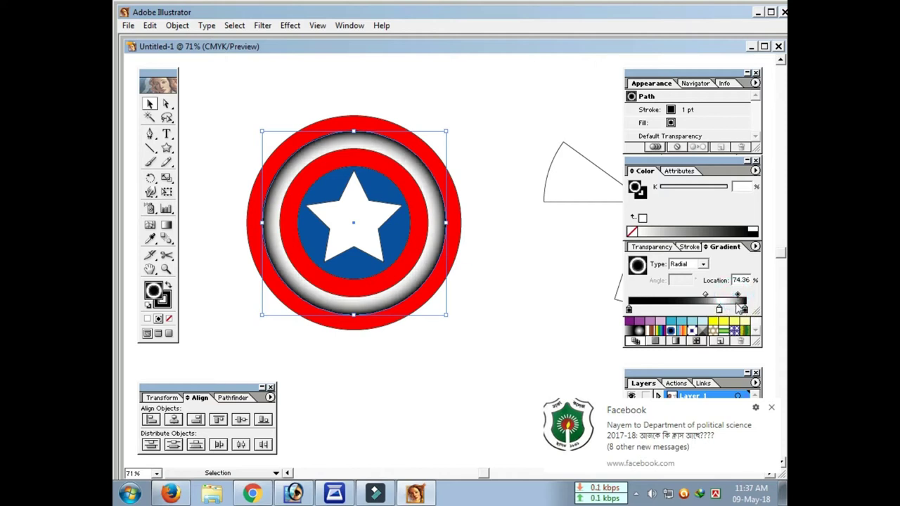
{"action": "left_click_drag", "start_coordinate": [719, 309], "coordinate": [714, 310]}
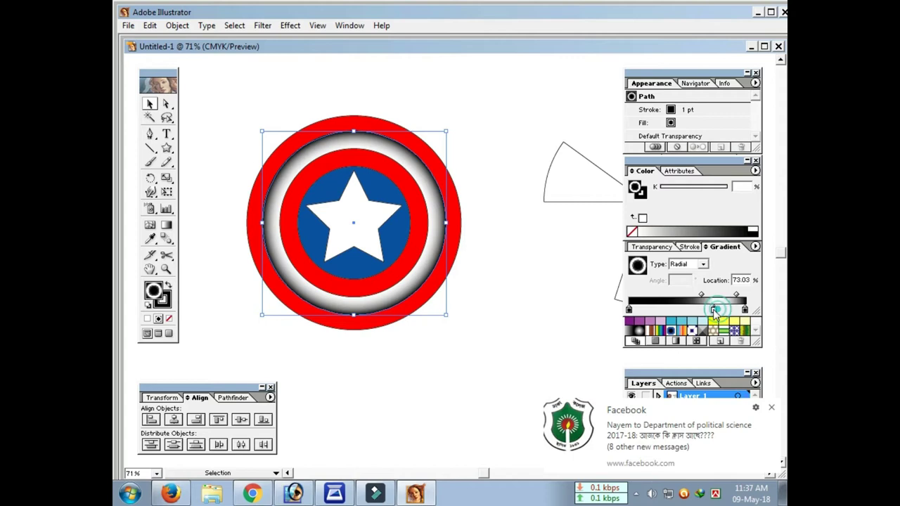
{"action": "left_click", "coordinate": [545, 264]}
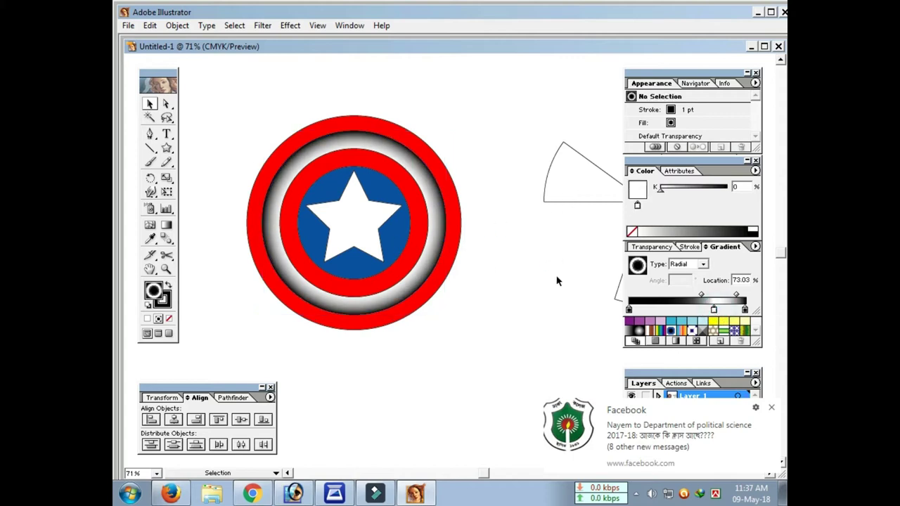
Step: Select the grouped three wedges and place them over the shield, centred on the star
{"action": "left_click_drag", "start_coordinate": [557, 281], "coordinate": [473, 263]}
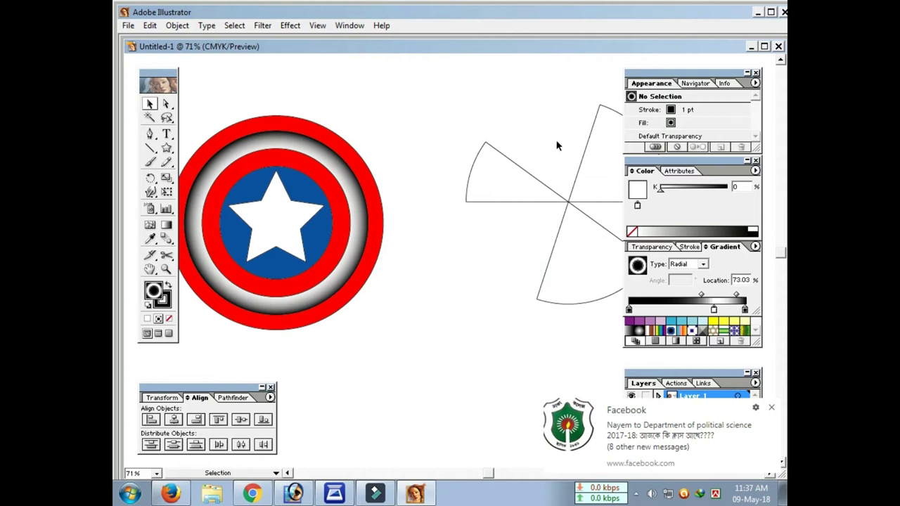
{"action": "mouse_move", "coordinate": [513, 119]}
{"action": "left_mouse_down"}
{"action": "mouse_move", "coordinate": [589, 246]}
{"action": "mouse_move", "coordinate": [294, 236]}
{"action": "left_mouse_up"}
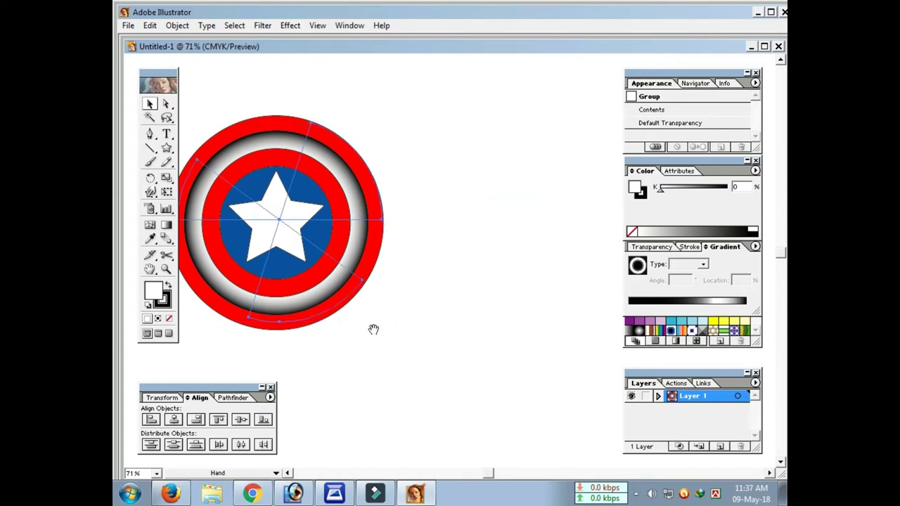
{"action": "scroll", "coordinate": [373, 328], "scroll_direction": "left", "scroll_amount": 1}
{"action": "scroll", "coordinate": [422, 359], "scroll_direction": "left", "scroll_amount": 3}
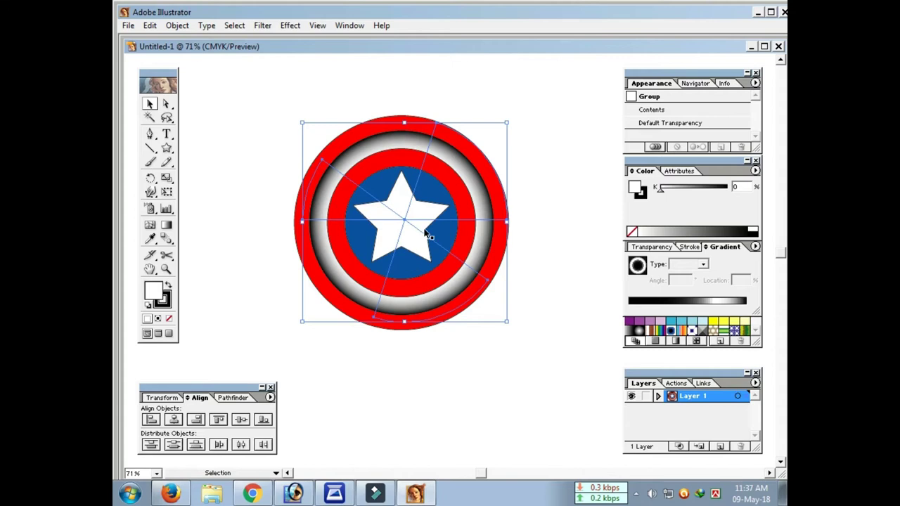
Step: Fill the three wedges with a black-to-white radial gradient and hide the selection edges
{"action": "key", "text": "ctrl+a"}
{"action": "key", "text": "shift"}
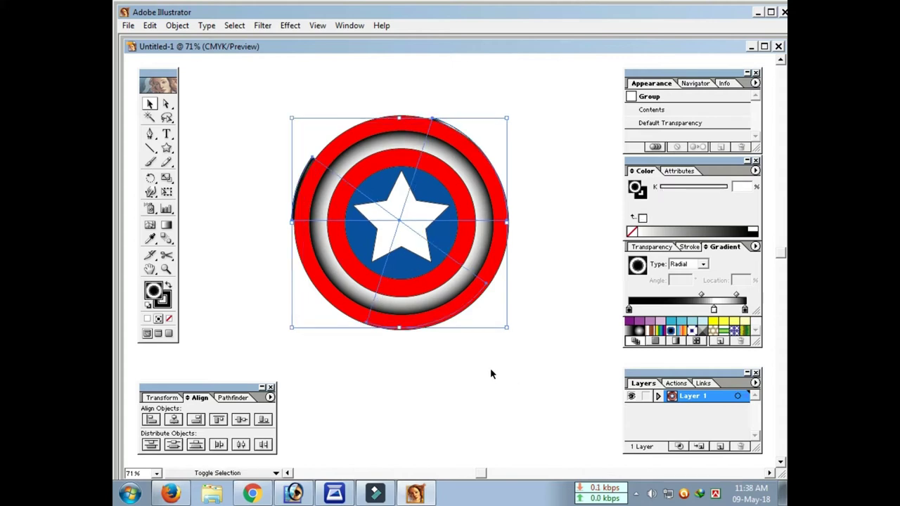
{"action": "key", "text": "period"}
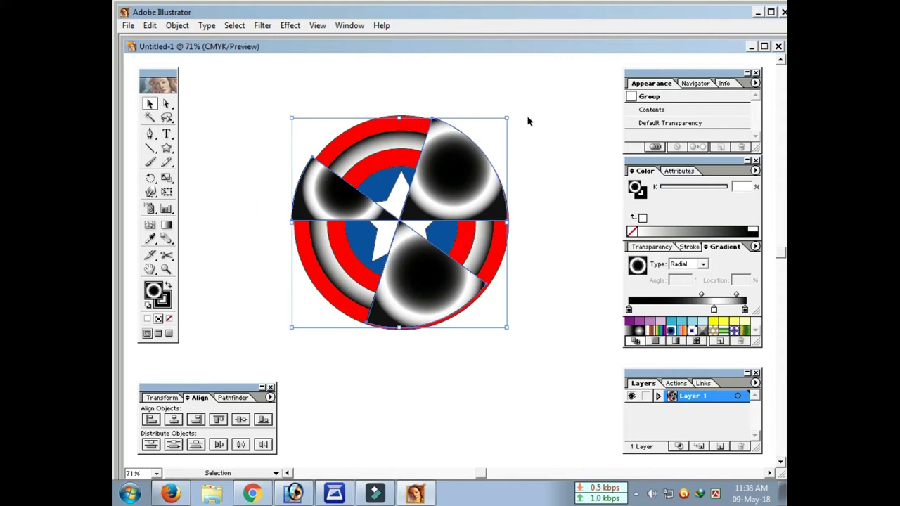
{"action": "key", "text": "ctrl+shift+b"}
Step: Scale and nudge the wedges so their points meet at the star's centre, checking up close
{"action": "left_click_drag", "start_coordinate": [504, 117], "coordinate": [507, 122]}
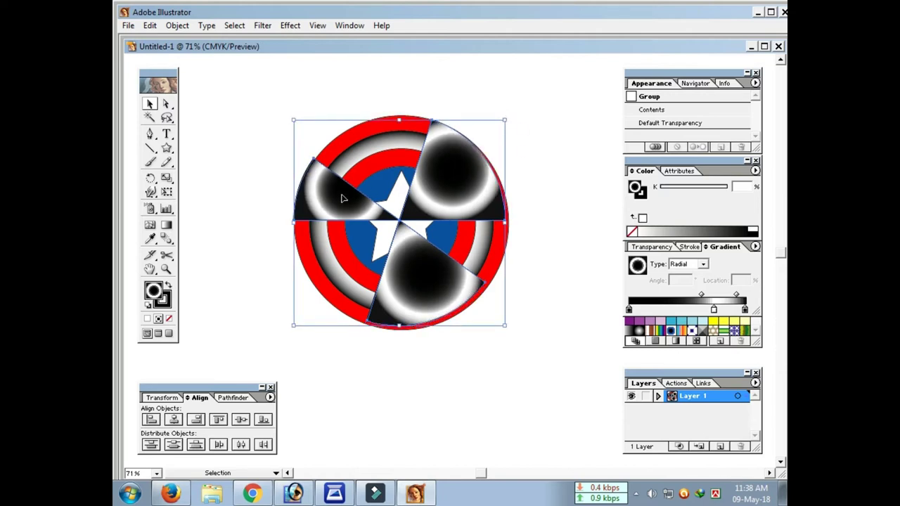
{"action": "left_click_drag", "start_coordinate": [433, 312], "coordinate": [436, 315]}
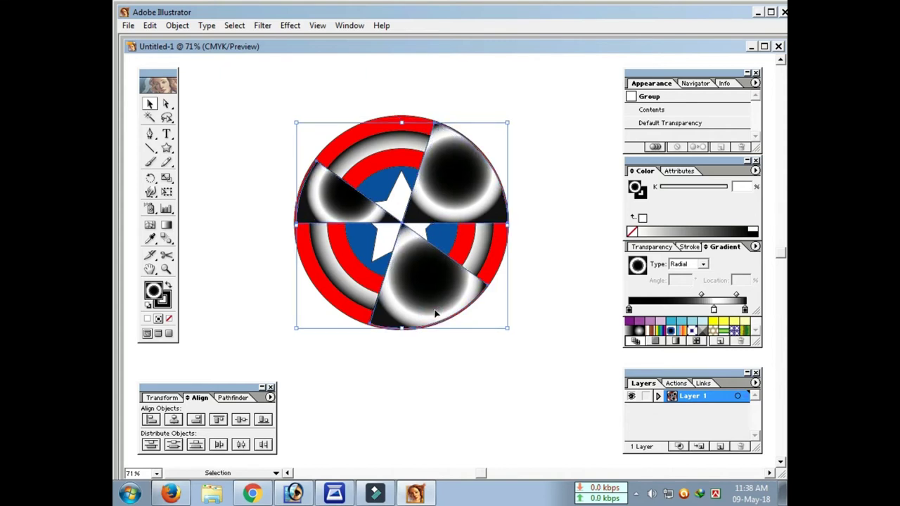
{"action": "key", "text": "z"}
{"action": "left_click", "coordinate": [426, 262]}
{"action": "left_click", "coordinate": [432, 239]}
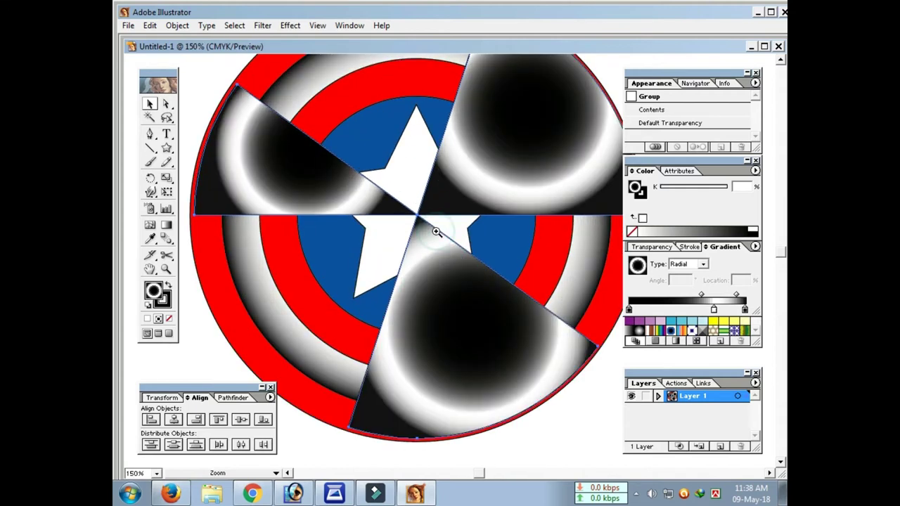
{"action": "left_click", "coordinate": [436, 232]}
{"action": "key", "text": "v"}
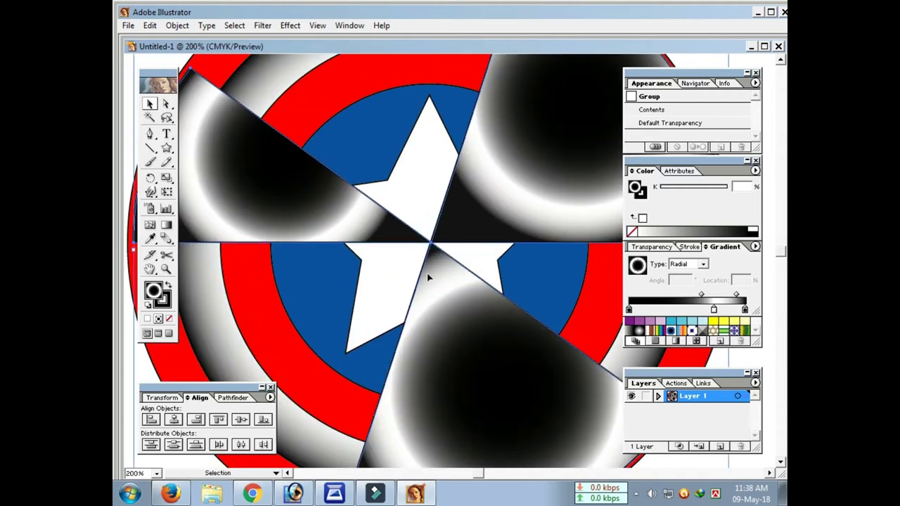
{"action": "key", "text": "ctrl+minus"}
{"action": "key", "text": "ctrl+minus"}
{"action": "key", "text": "ctrl+minus"}
Step: Give the upper-right wedge a linear gradient angled about -43°, midpoint near 55%
{"action": "left_click", "coordinate": [702, 264]}
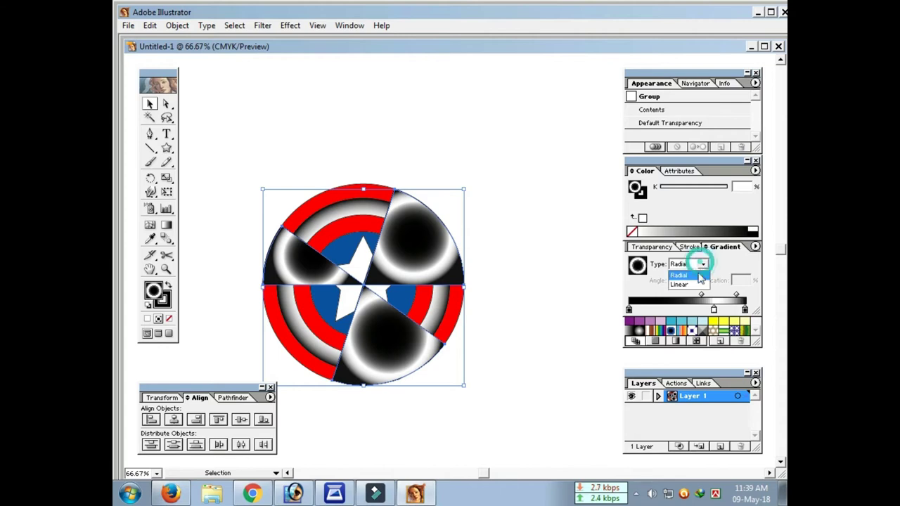
{"action": "key", "text": "g"}
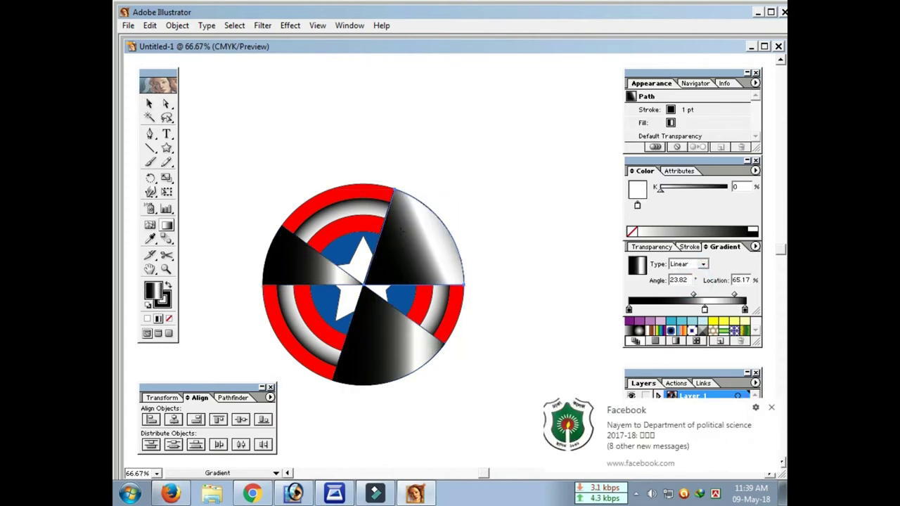
{"action": "left_click_drag", "start_coordinate": [400, 230], "coordinate": [444, 299]}
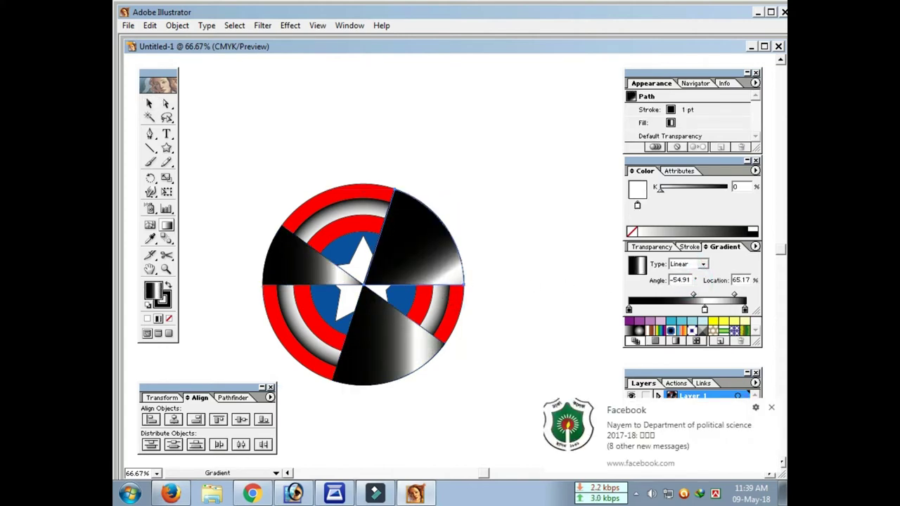
{"action": "left_click_drag", "start_coordinate": [391, 225], "coordinate": [425, 275]}
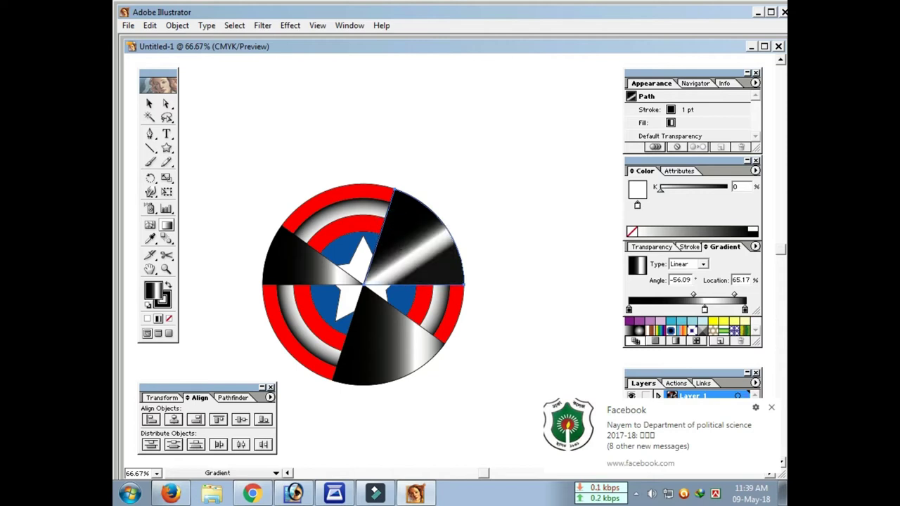
{"action": "left_click_drag", "start_coordinate": [394, 237], "coordinate": [422, 277]}
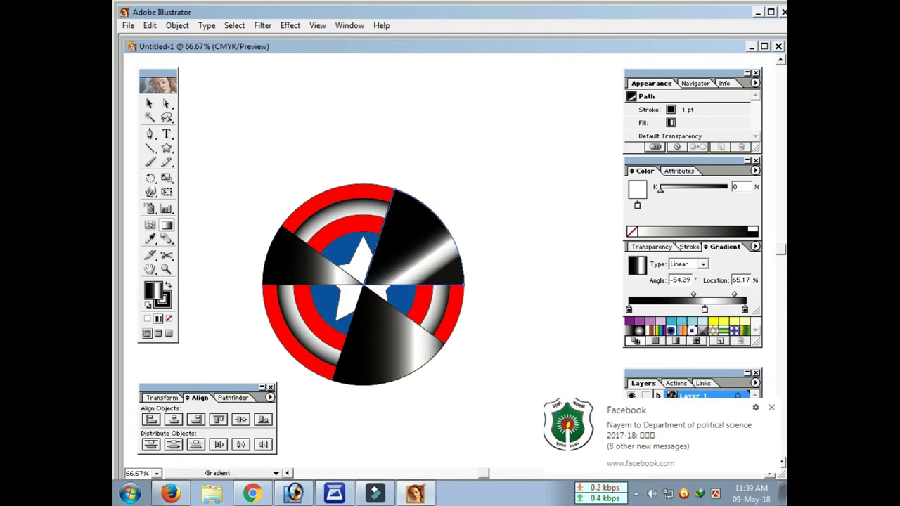
{"action": "left_click_drag", "start_coordinate": [397, 218], "coordinate": [437, 256]}
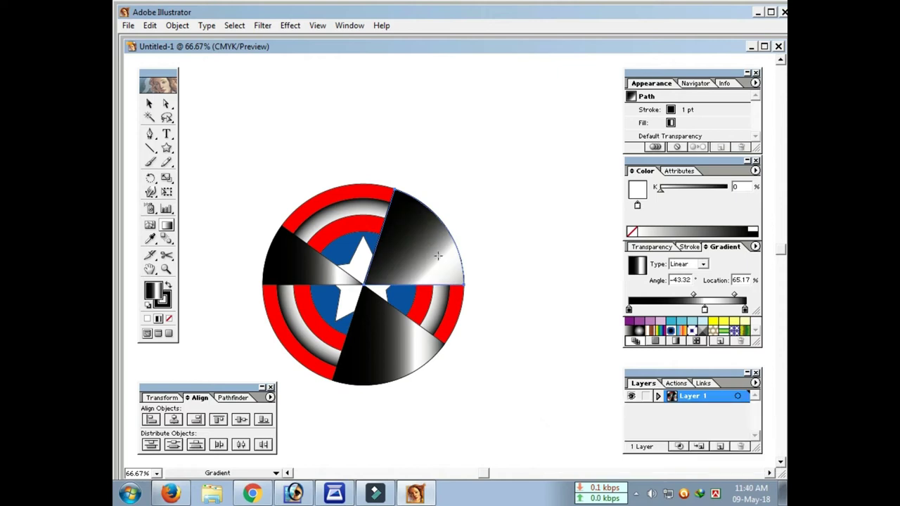
{"action": "mouse_move", "coordinate": [704, 310]}
{"action": "left_mouse_down"}
{"action": "mouse_move", "coordinate": [676, 309]}
{"action": "mouse_move", "coordinate": [657, 295]}
{"action": "left_mouse_up"}
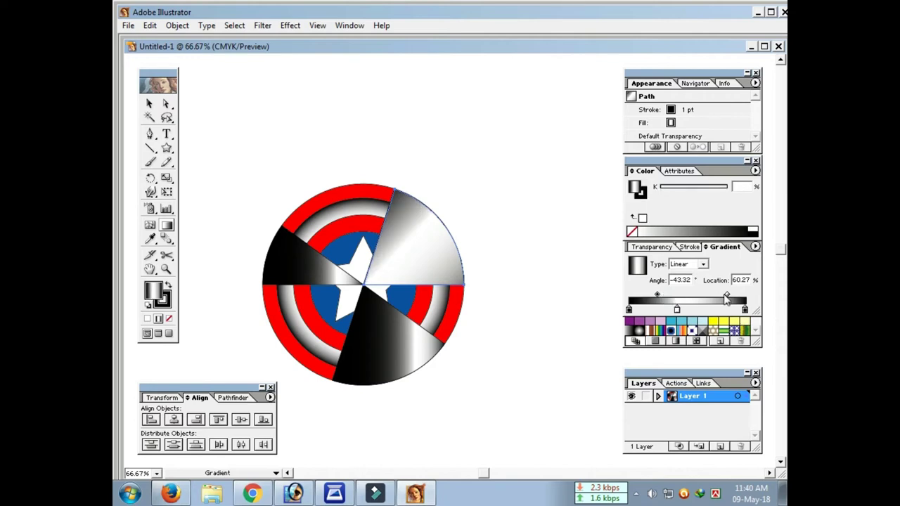
{"action": "left_click_drag", "start_coordinate": [727, 296], "coordinate": [714, 295]}
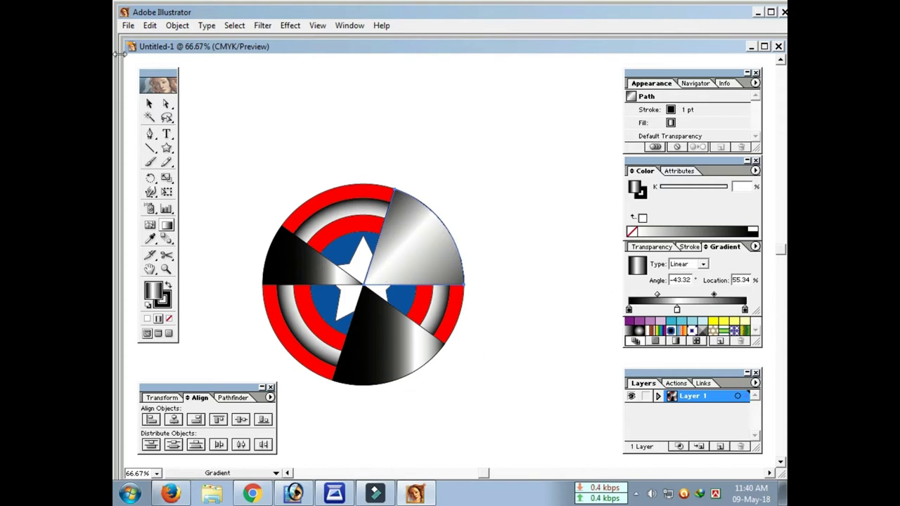
Step: Reverse and re-angle the lower wedge's gradient
{"action": "left_click", "coordinate": [149, 103]}
{"action": "left_click", "coordinate": [392, 349]}
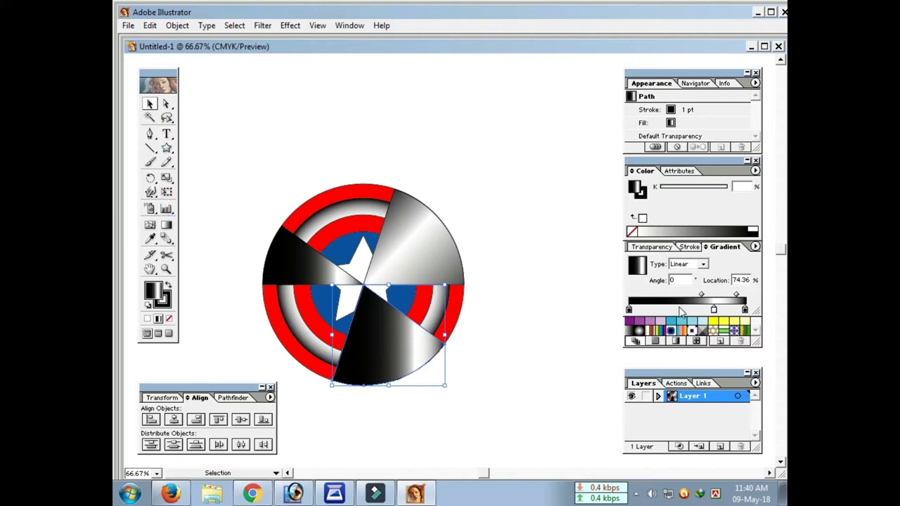
{"action": "left_click", "coordinate": [167, 224]}
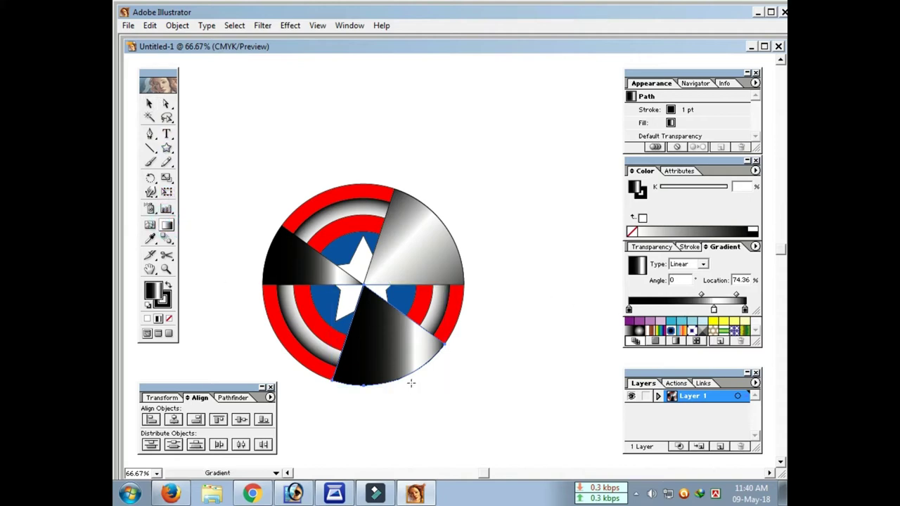
{"action": "left_click_drag", "start_coordinate": [483, 301], "coordinate": [269, 371]}
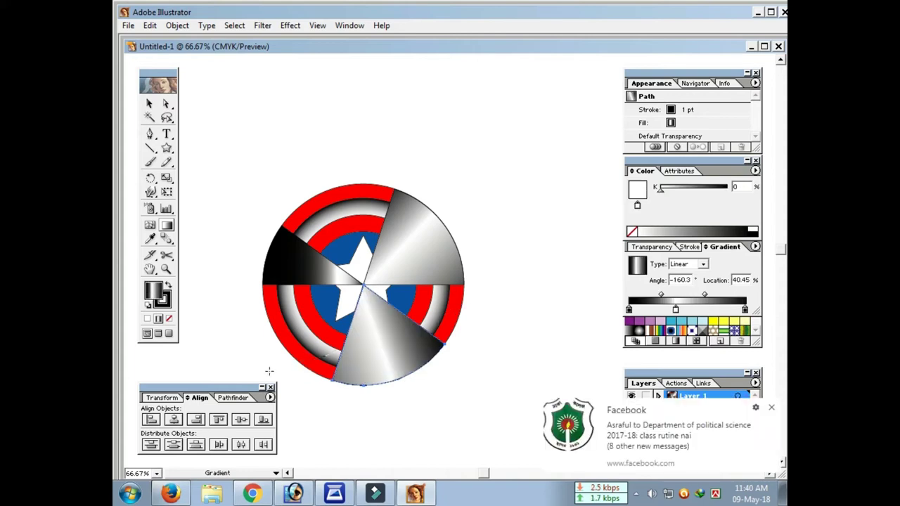
Step: Angle the upper-left wedge's gradient to about 82°, shifting the white stop and midpoint to 57.41%
{"action": "left_click", "coordinate": [149, 104]}
{"action": "left_click", "coordinate": [223, 147]}
{"action": "left_click", "coordinate": [275, 262]}
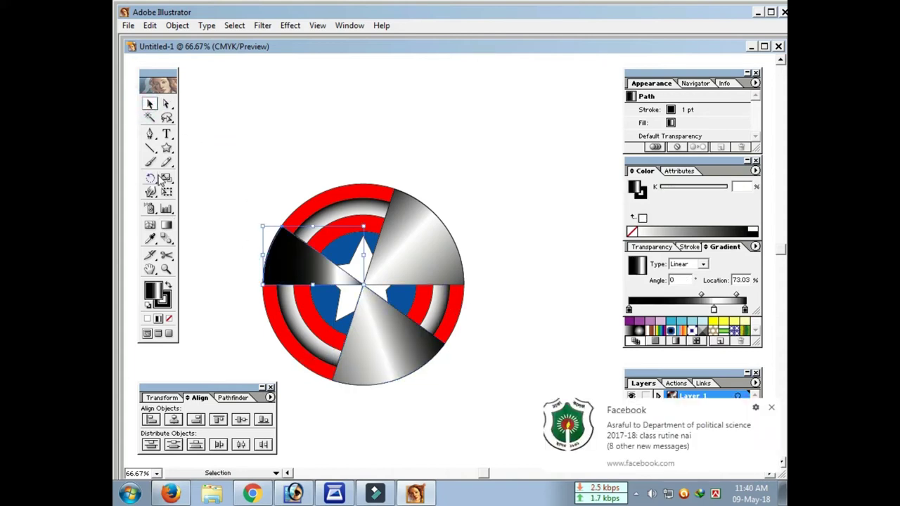
{"action": "left_click", "coordinate": [166, 225]}
{"action": "left_click_drag", "start_coordinate": [326, 204], "coordinate": [241, 326]}
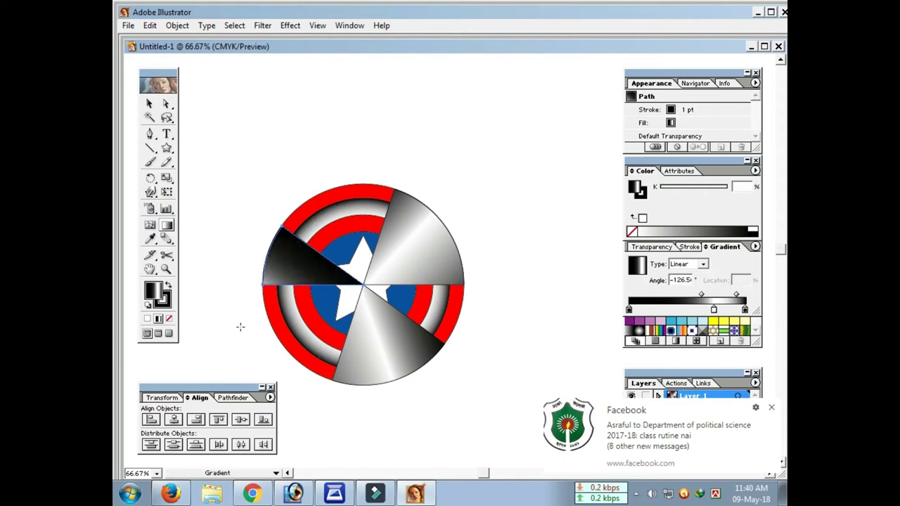
{"action": "left_click_drag", "start_coordinate": [296, 273], "coordinate": [304, 201]}
{"action": "mouse_move", "coordinate": [714, 309]}
{"action": "left_mouse_down"}
{"action": "mouse_move", "coordinate": [675, 311]}
{"action": "mouse_move", "coordinate": [652, 296]}
{"action": "left_mouse_up"}
{"action": "left_click_drag", "start_coordinate": [727, 297], "coordinate": [714, 294]}
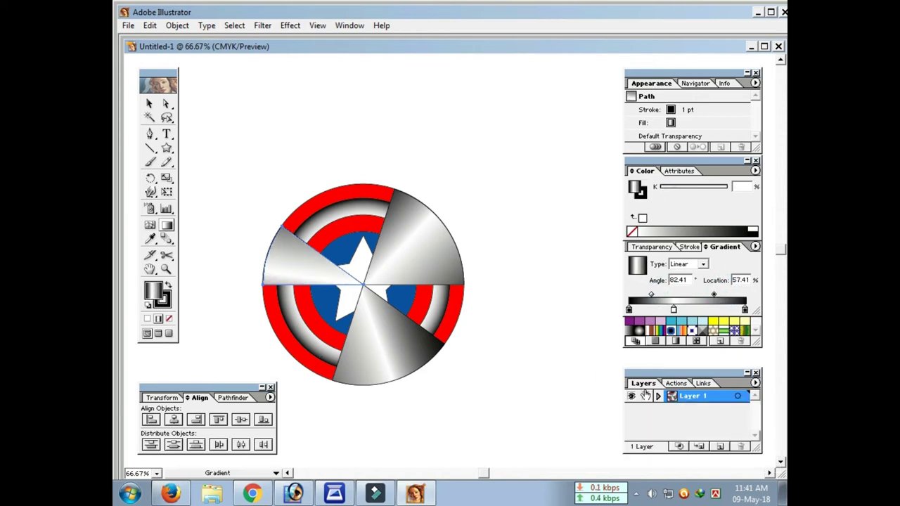
Step: Set the wedges to Screen blending at 81% opacity
{"action": "left_click", "coordinate": [661, 247]}
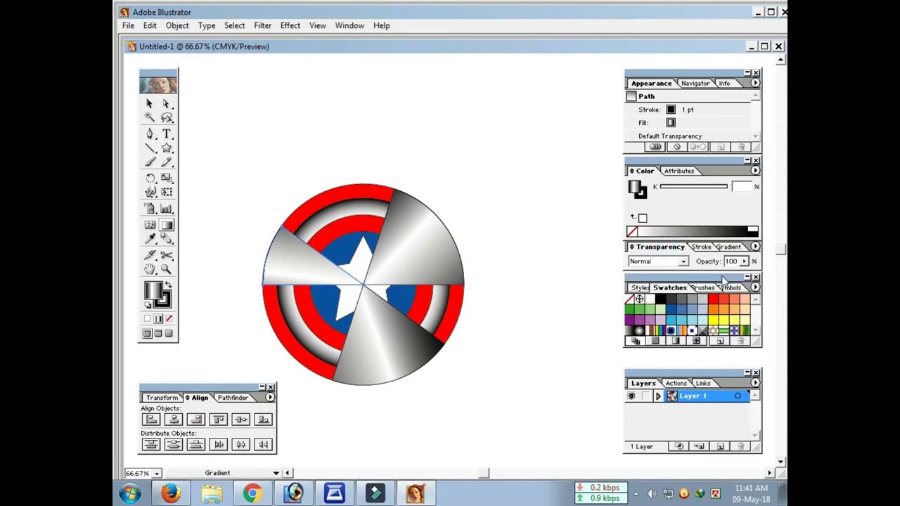
{"action": "left_click", "coordinate": [681, 262]}
{"action": "left_click", "coordinate": [667, 303]}
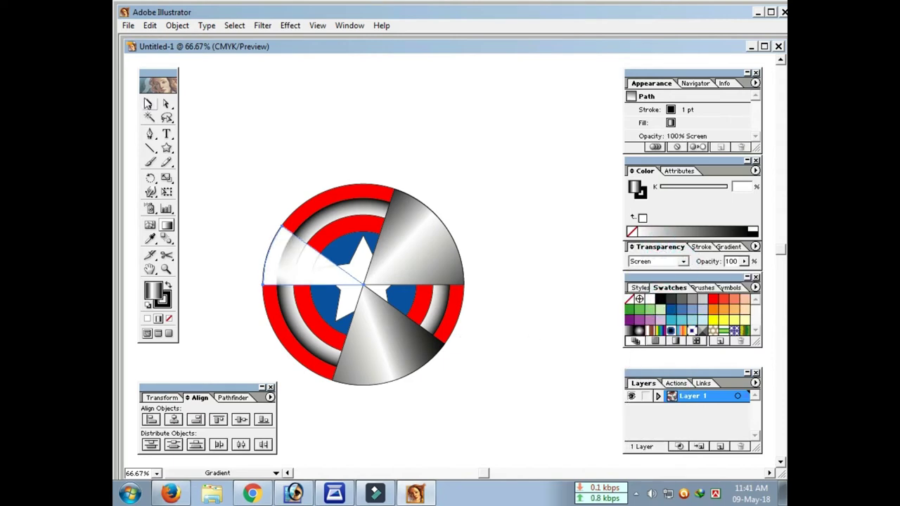
{"action": "key", "text": "ctrl+a"}
{"action": "left_click", "coordinate": [683, 261]}
{"action": "left_click", "coordinate": [667, 302]}
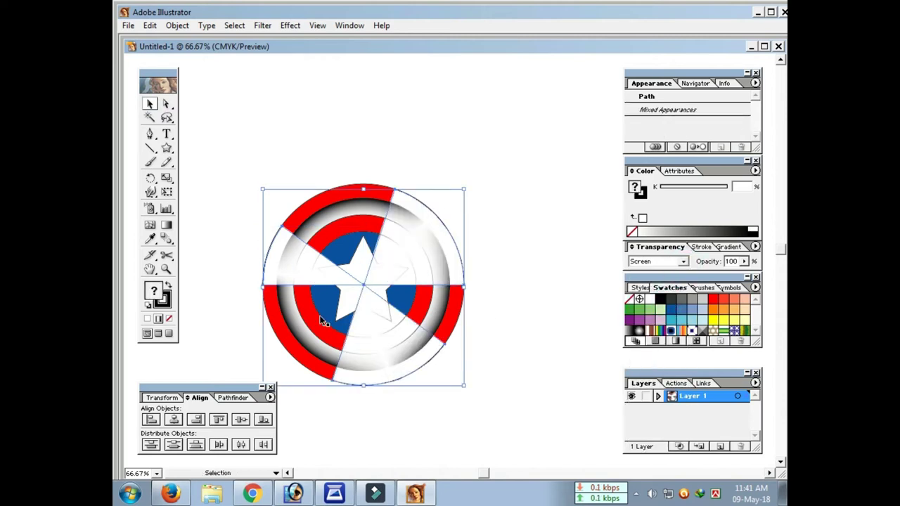
{"action": "left_click_drag", "start_coordinate": [743, 279], "coordinate": [701, 282]}
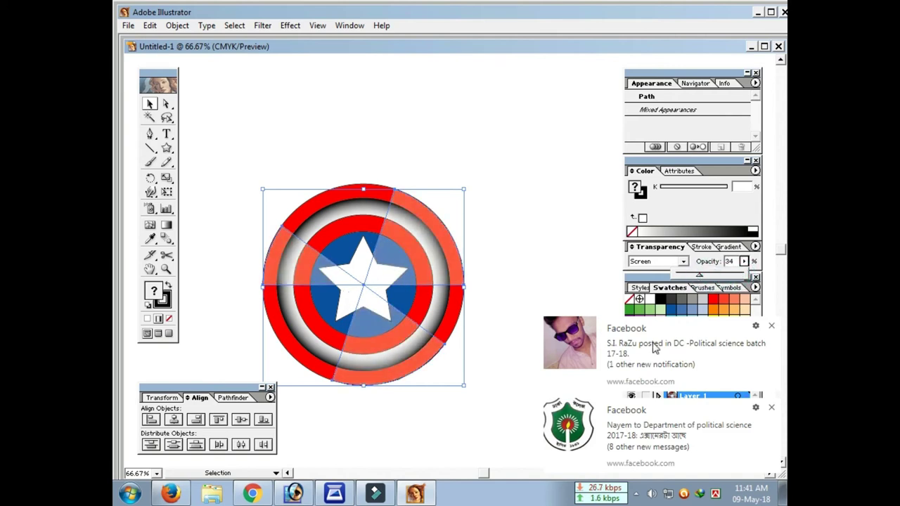
{"action": "left_click", "coordinate": [772, 326]}
{"action": "left_click", "coordinate": [772, 408]}
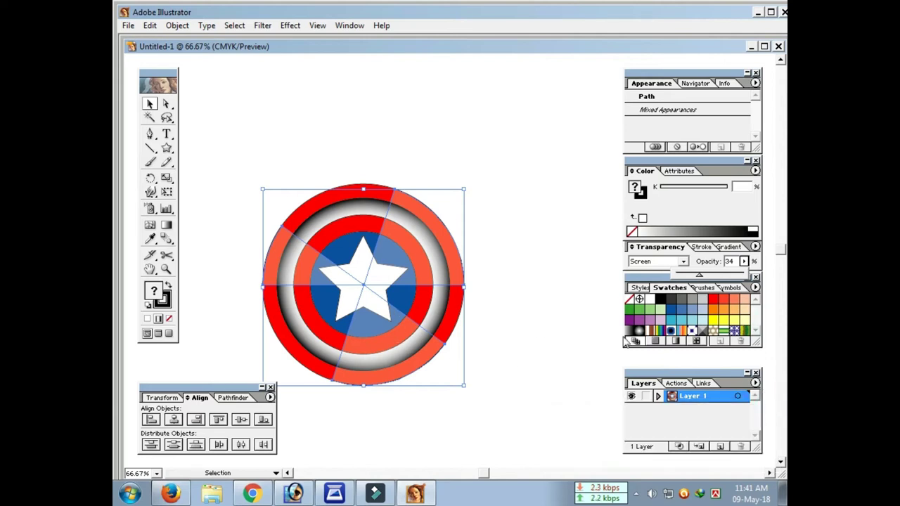
{"action": "left_click", "coordinate": [673, 310]}
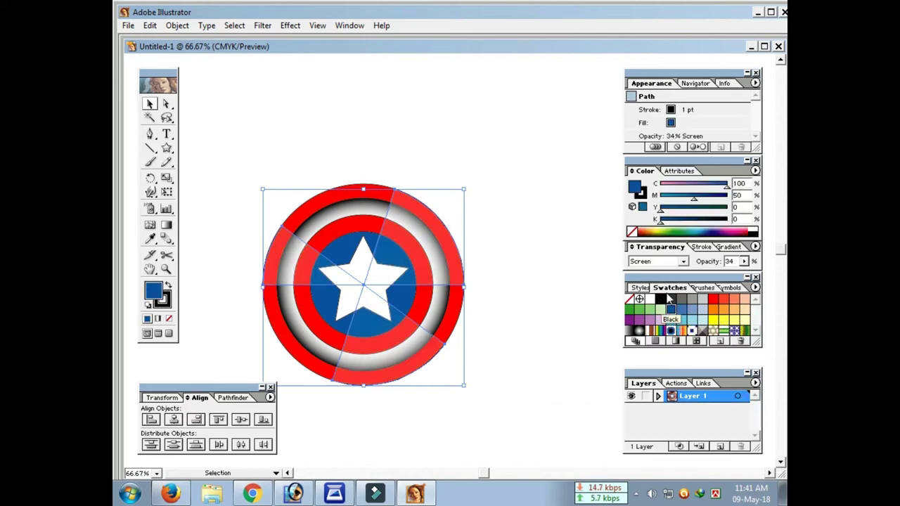
{"action": "left_click_drag", "start_coordinate": [745, 264], "coordinate": [702, 336]}
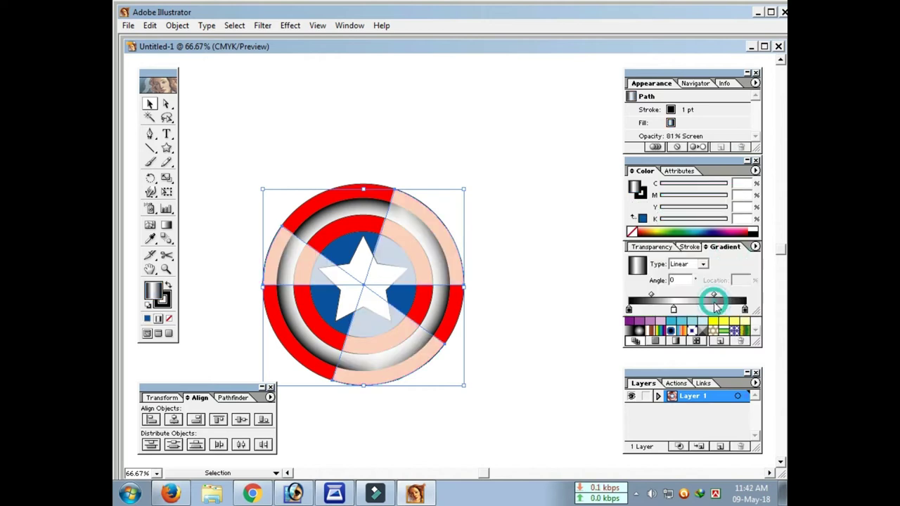
Step: Shrink the shield's inner arcs slightly toward the centre
{"action": "left_click", "coordinate": [441, 241]}
{"action": "key", "text": "ctrl+a"}
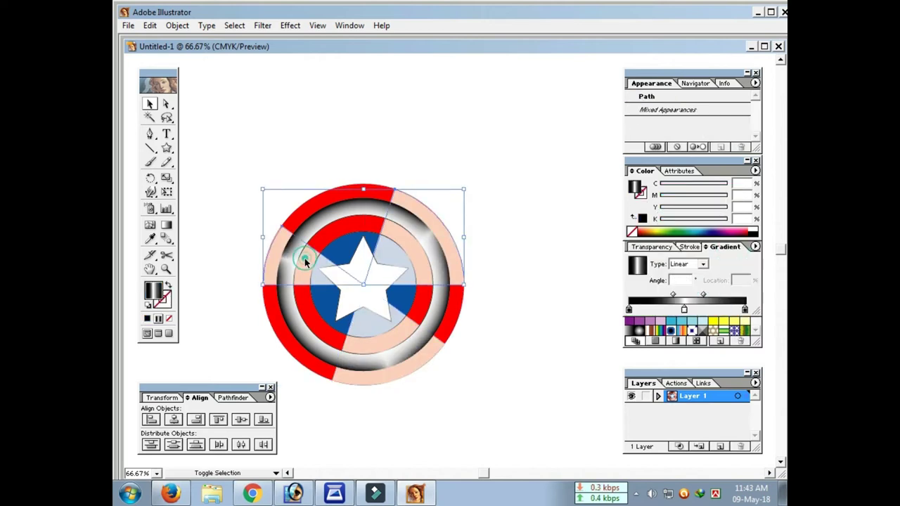
{"action": "left_click_drag", "start_coordinate": [463, 189], "coordinate": [450, 204]}
{"action": "left_click", "coordinate": [528, 242]}
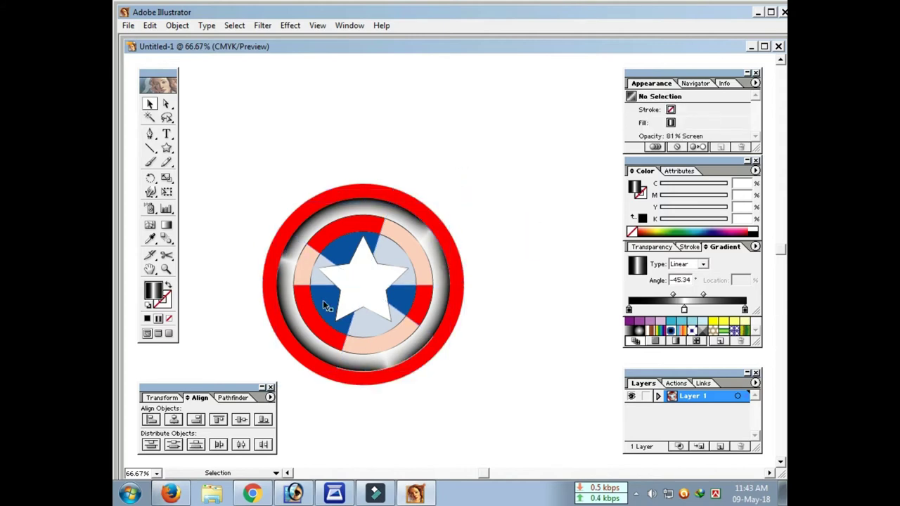
Step: Fill the star with a grey linear gradient
{"action": "left_click", "coordinate": [373, 288]}
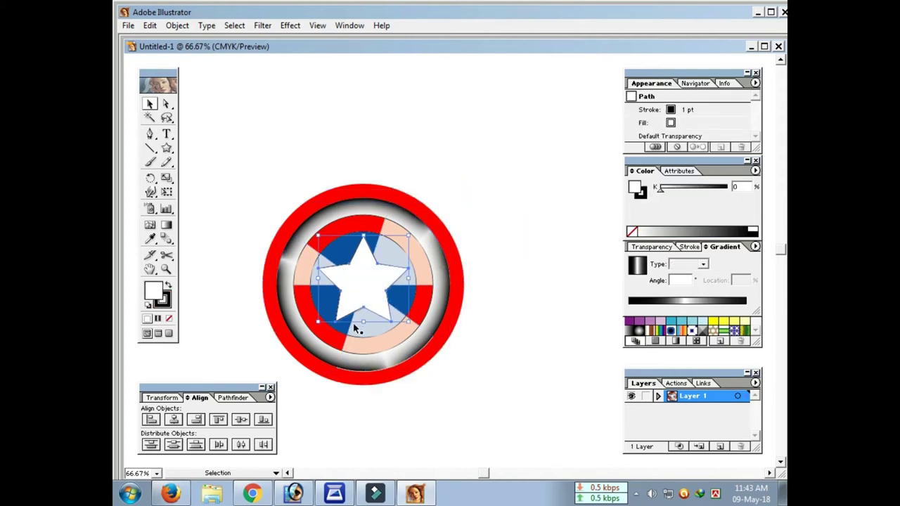
{"action": "left_click", "coordinate": [713, 302]}
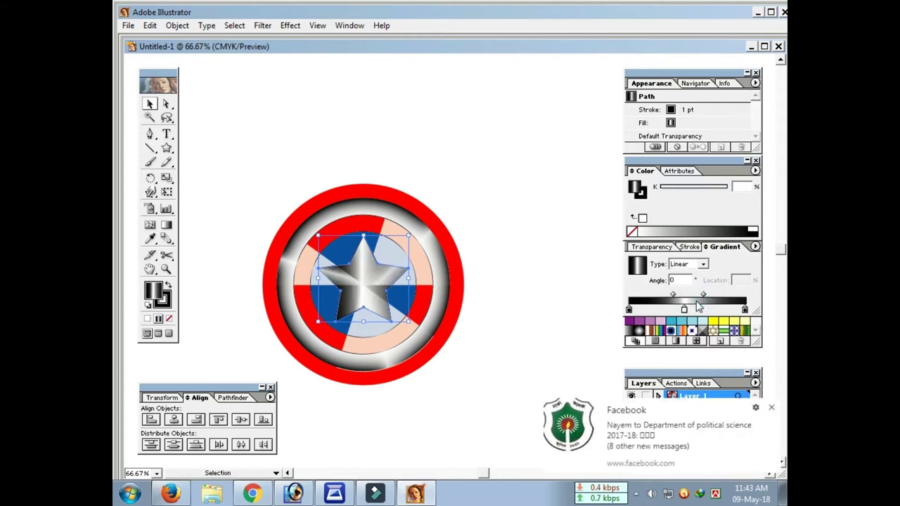
{"action": "left_click", "coordinate": [556, 310]}
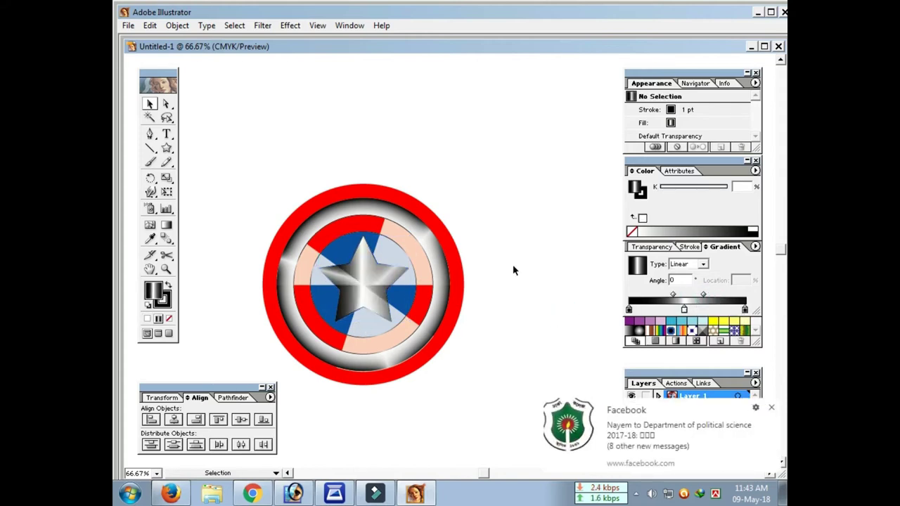
Step: Combine the inner shield pieces with Pathfinder and nudge the group slightly right
{"action": "left_click", "coordinate": [337, 230]}
{"action": "left_click", "coordinate": [337, 231], "text": "shift"}
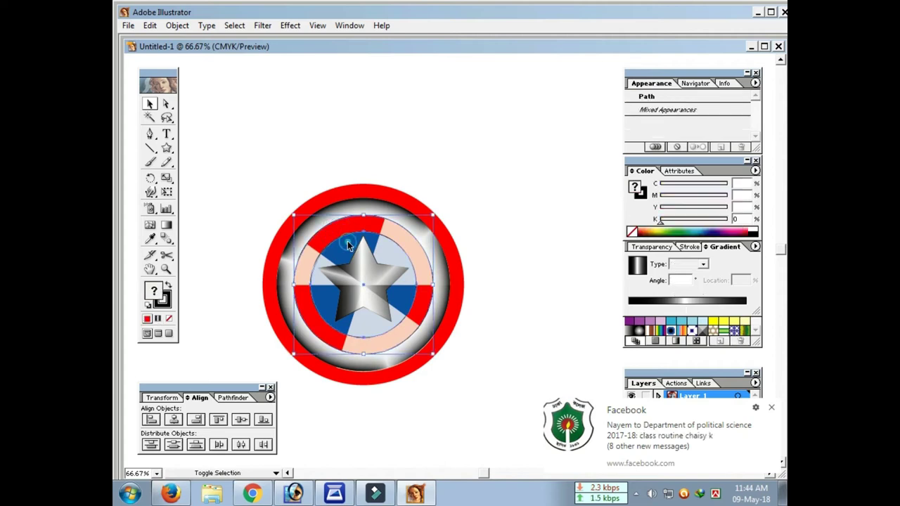
{"action": "left_click", "coordinate": [171, 400]}
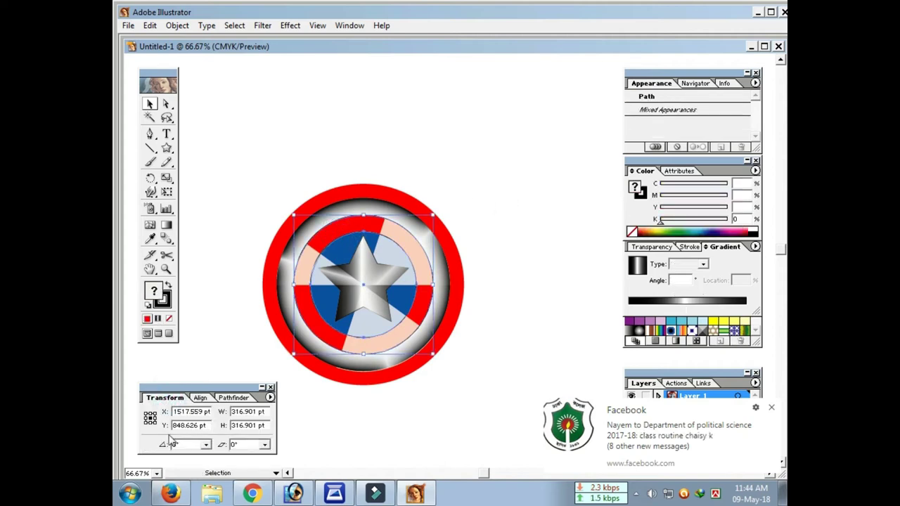
{"action": "left_click", "coordinate": [230, 398]}
{"action": "left_click", "coordinate": [151, 444]}
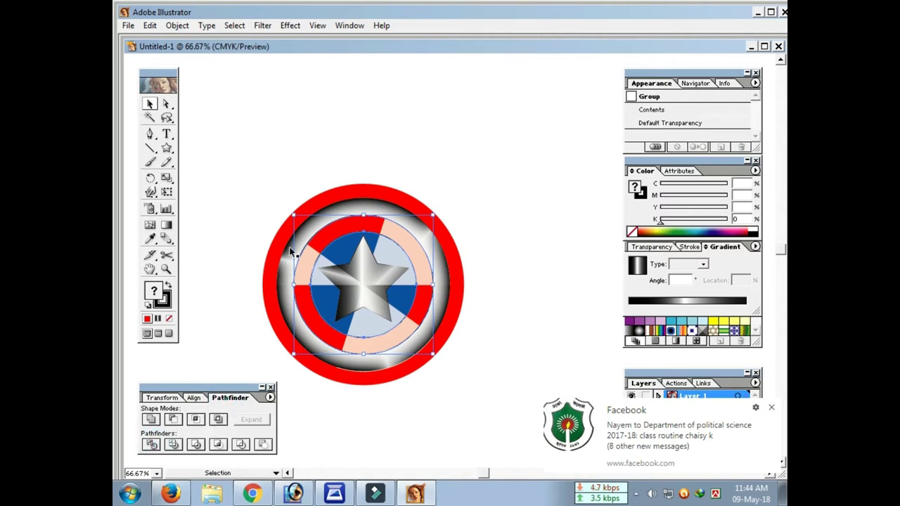
{"action": "left_click", "coordinate": [310, 264]}
{"action": "left_click", "coordinate": [351, 219]}
{"action": "left_click_drag", "start_coordinate": [351, 220], "coordinate": [354, 225]}
Step: Draw a triangular facet on the star's left arm with the Pen tool
{"action": "key", "text": "ctrl+shift+a"}
{"action": "left_click", "coordinate": [150, 135]}
{"action": "left_click", "coordinate": [319, 269]}
{"action": "left_click", "coordinate": [342, 292]}
{"action": "left_click", "coordinate": [341, 269]}
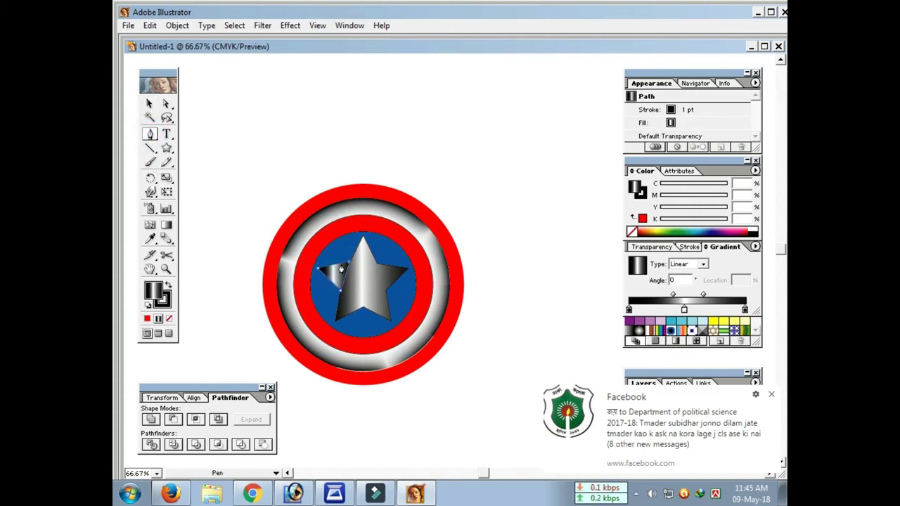
{"action": "left_click", "coordinate": [318, 269]}
{"action": "left_click", "coordinate": [166, 225]}
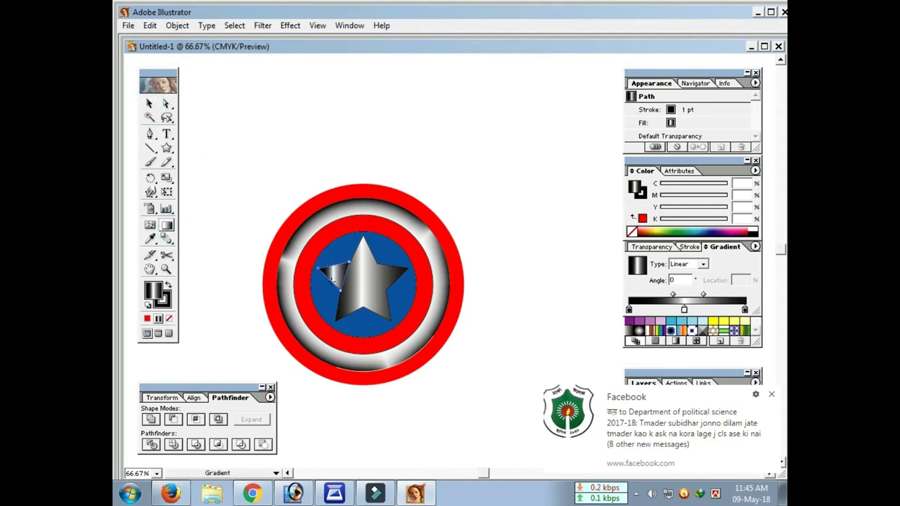
{"action": "left_click", "coordinate": [150, 134]}
Step: Draw a facet on the star's lower-left arm and shade it with a gradient
{"action": "left_click", "coordinate": [336, 320]}
{"action": "left_click", "coordinate": [339, 292]}
{"action": "left_click", "coordinate": [336, 320]}
{"action": "left_click", "coordinate": [166, 225]}
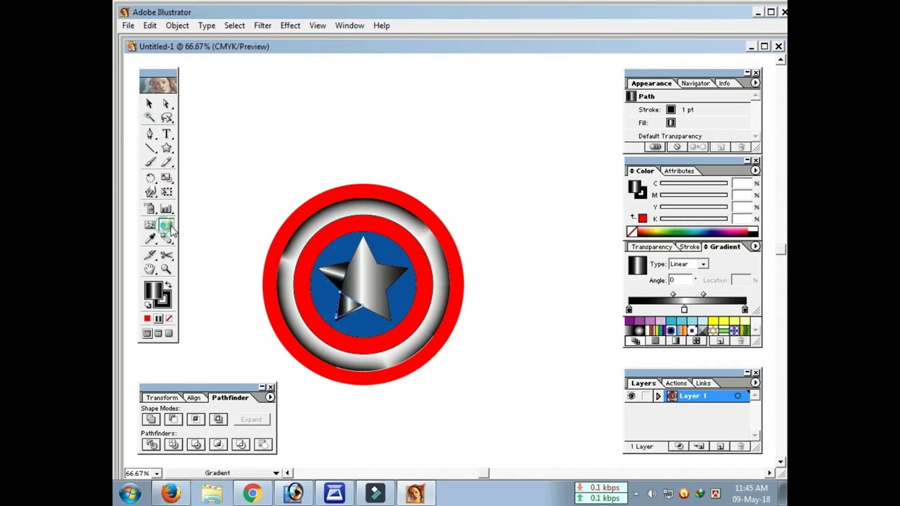
{"action": "left_click_drag", "start_coordinate": [326, 293], "coordinate": [338, 302]}
{"action": "key", "text": "v"}
{"action": "key", "text": "ctrl+shift+a"}
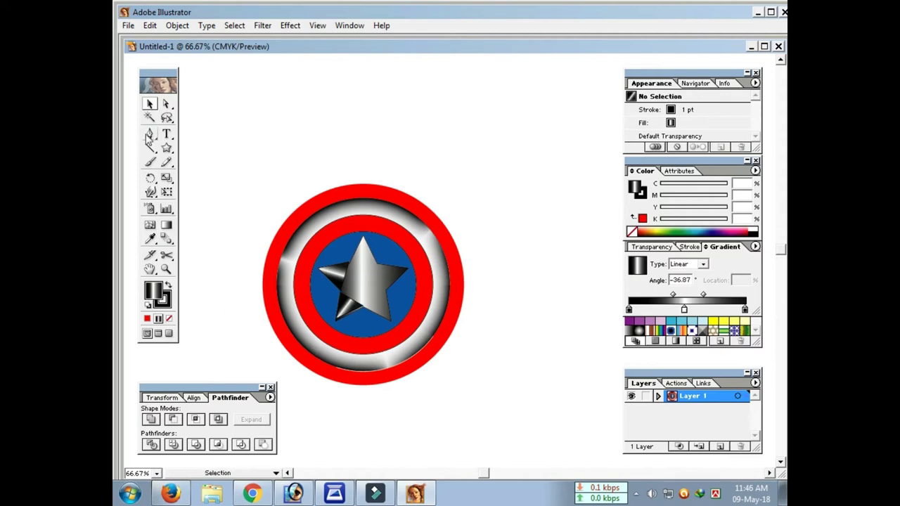
Step: Draw a facet at the star's lower-right tip and angle its gradient shading
{"action": "left_click", "coordinate": [392, 321]}
{"action": "left_click", "coordinate": [221, 99]}
{"action": "left_click", "coordinate": [150, 134]}
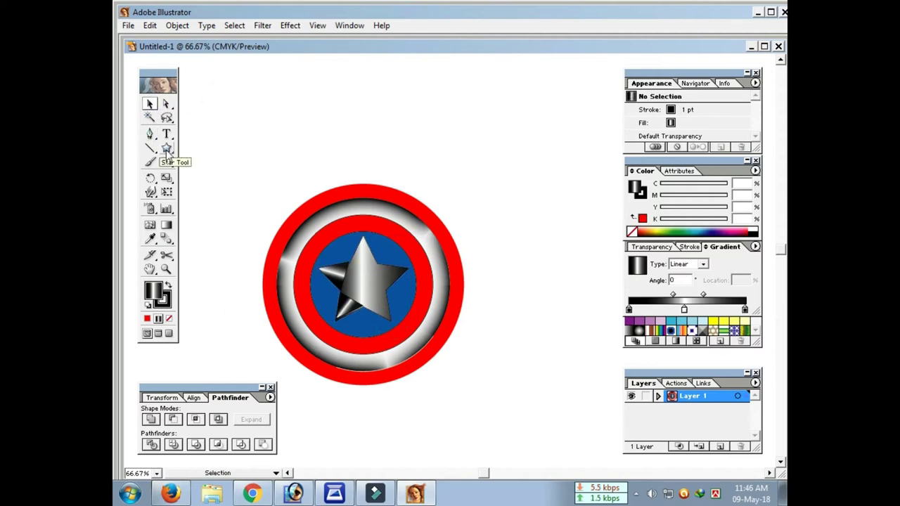
{"action": "left_click", "coordinate": [392, 322]}
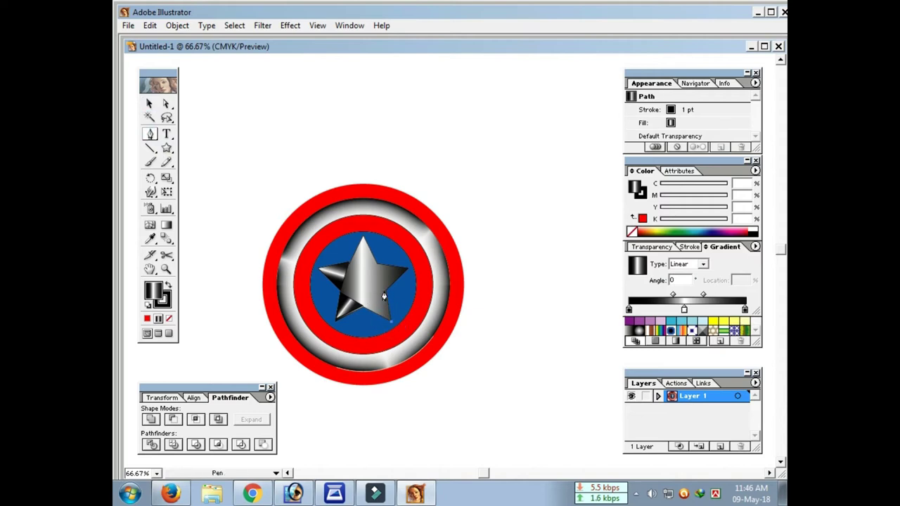
{"action": "left_click", "coordinate": [365, 306]}
{"action": "left_click", "coordinate": [150, 104]}
{"action": "left_click", "coordinate": [430, 135]}
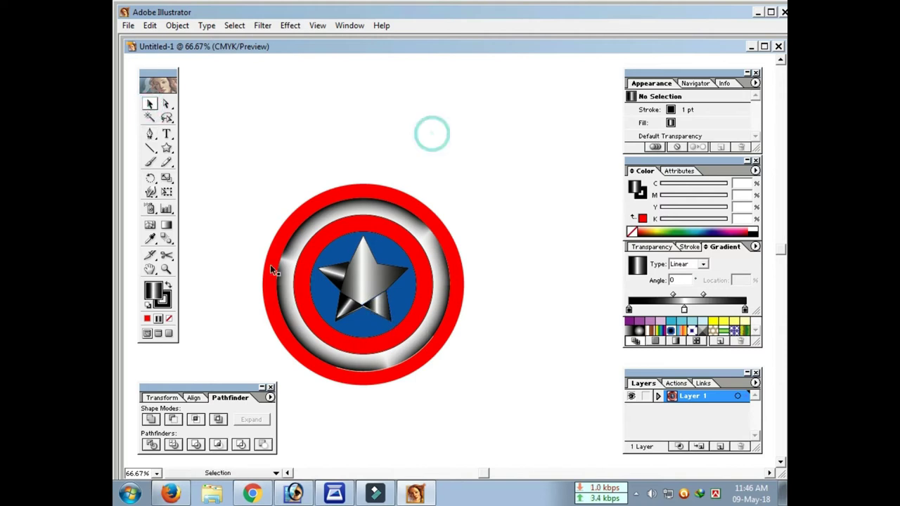
{"action": "left_click", "coordinate": [166, 225]}
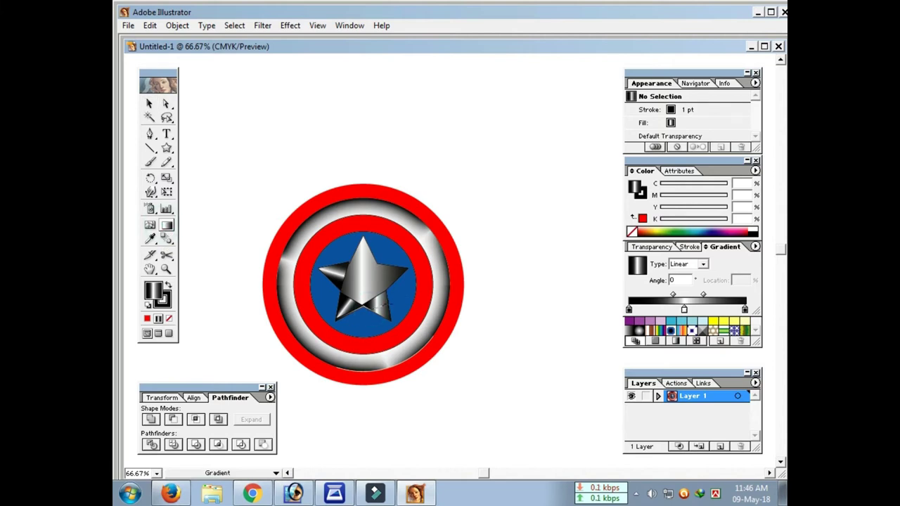
{"action": "mouse_move", "coordinate": [365, 318]}
{"action": "left_mouse_down"}
{"action": "mouse_move", "coordinate": [378, 307]}
{"action": "mouse_move", "coordinate": [378, 275]}
{"action": "left_mouse_up"}
Step: Re-angle the lower facet's gradient to 31.61°
{"action": "left_click", "coordinate": [151, 103]}
{"action": "left_click", "coordinate": [385, 316]}
{"action": "left_click", "coordinate": [166, 225]}
{"action": "left_click", "coordinate": [375, 307]}
{"action": "left_click_drag", "start_coordinate": [375, 307], "coordinate": [389, 303]}
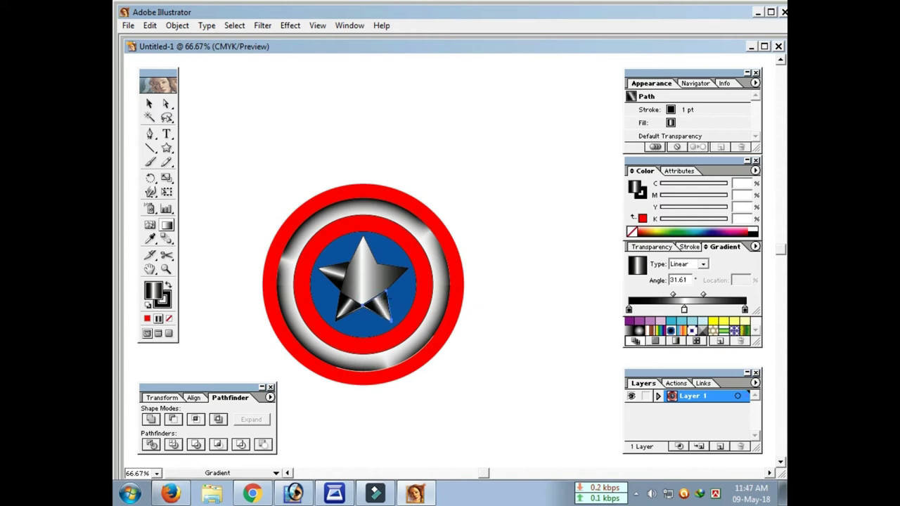
{"action": "left_click", "coordinate": [150, 103]}
{"action": "left_click", "coordinate": [199, 116]}
Step: Move a shaded facet onto the star's top point
{"action": "left_click", "coordinate": [378, 306]}
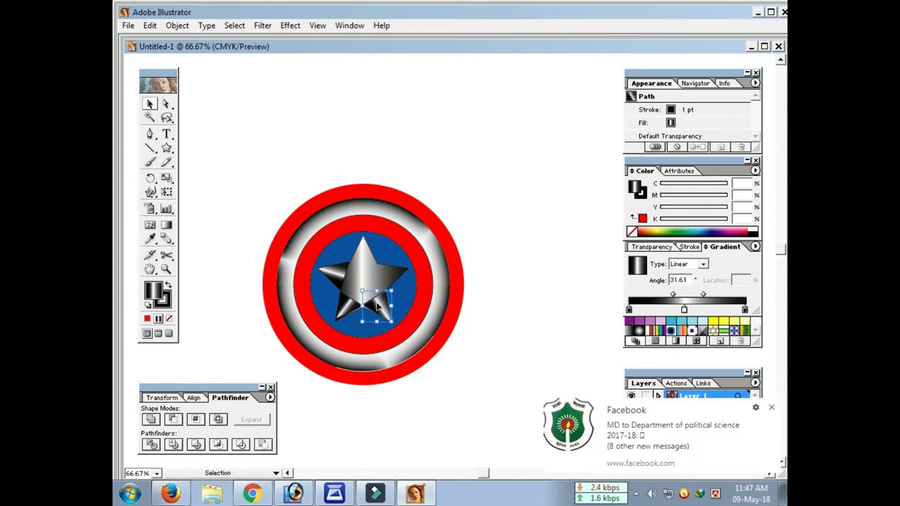
{"action": "mouse_move", "coordinate": [379, 307]}
{"action": "left_mouse_down"}
{"action": "mouse_move", "coordinate": [387, 276]}
{"action": "mouse_move", "coordinate": [370, 244]}
{"action": "left_mouse_up"}
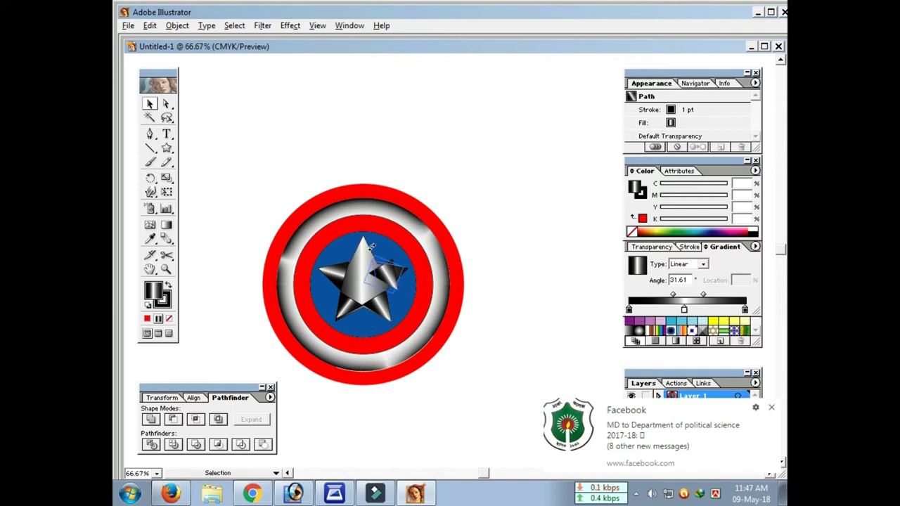
{"action": "left_click", "coordinate": [526, 258]}
{"action": "left_click", "coordinate": [385, 277]}
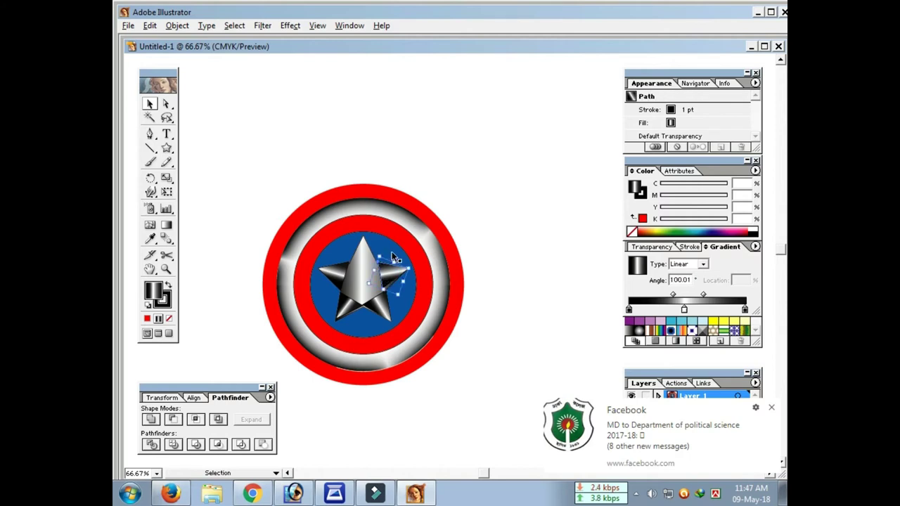
{"action": "mouse_move", "coordinate": [396, 278]}
{"action": "left_mouse_down"}
{"action": "mouse_move", "coordinate": [358, 259]}
{"action": "mouse_move", "coordinate": [357, 211]}
{"action": "left_mouse_up"}
Step: Zoom in on the star and snap the right-arm facet's corner into place
{"action": "key", "text": "z"}
{"action": "left_click", "coordinate": [366, 276]}
{"action": "left_click", "coordinate": [429, 271]}
{"action": "left_click", "coordinate": [473, 256]}
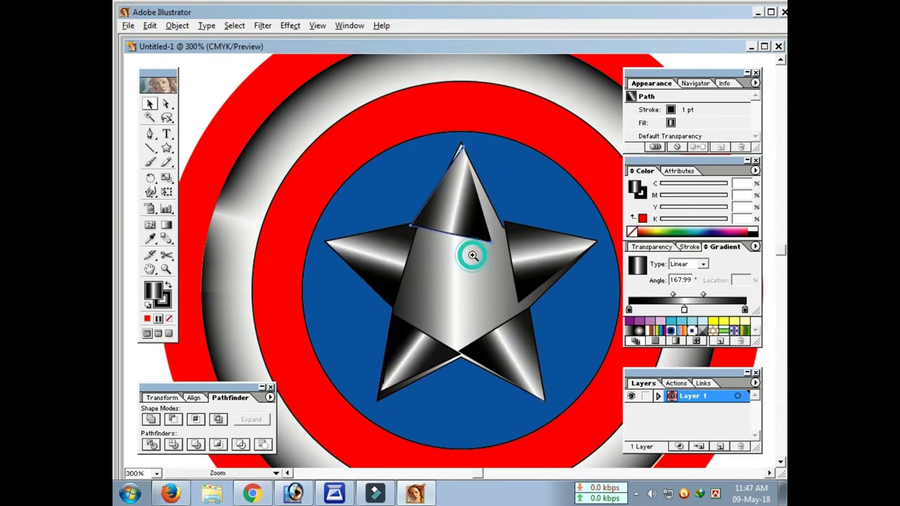
{"action": "mouse_move", "coordinate": [483, 298]}
{"action": "left_mouse_down"}
{"action": "mouse_move", "coordinate": [358, 263]}
{"action": "mouse_move", "coordinate": [352, 239]}
{"action": "left_mouse_up"}
{"action": "left_click", "coordinate": [353, 239], "text": "ctrl"}
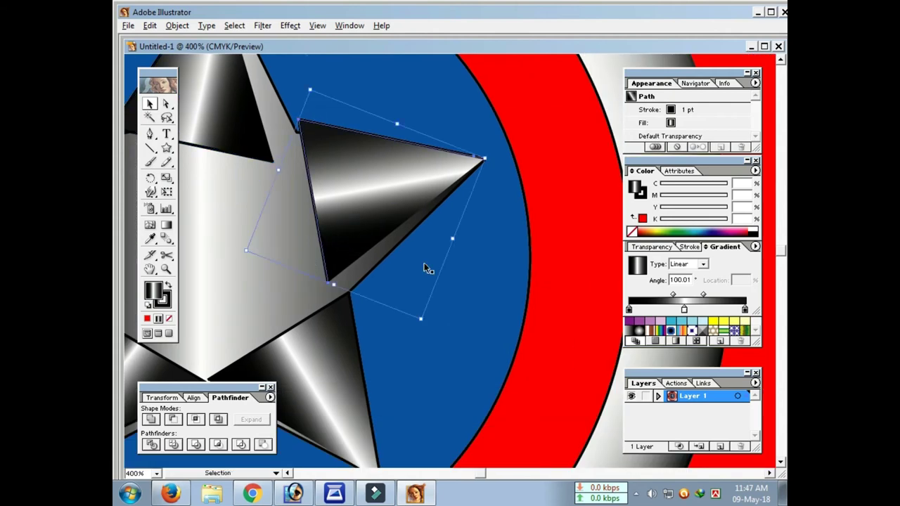
{"action": "key", "text": "a"}
{"action": "left_click", "coordinate": [422, 334]}
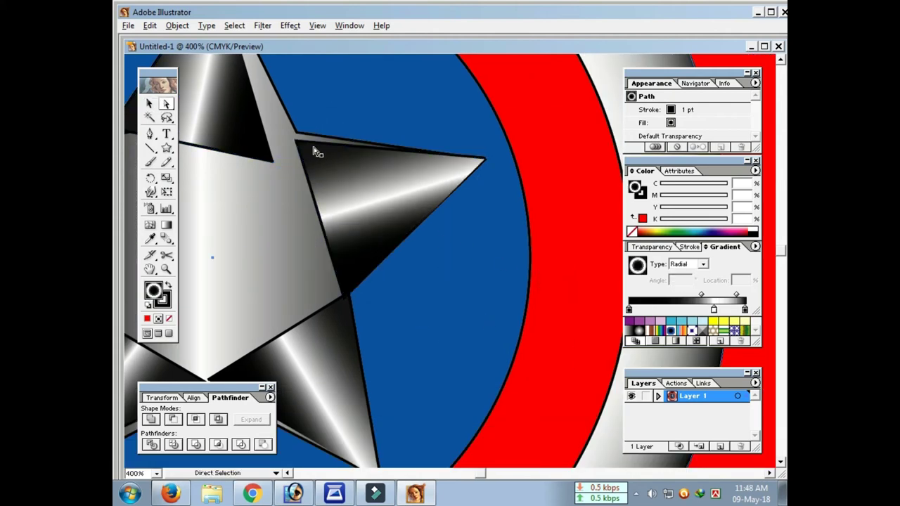
{"action": "left_click", "coordinate": [299, 146]}
{"action": "left_click_drag", "start_coordinate": [298, 141], "coordinate": [297, 132]}
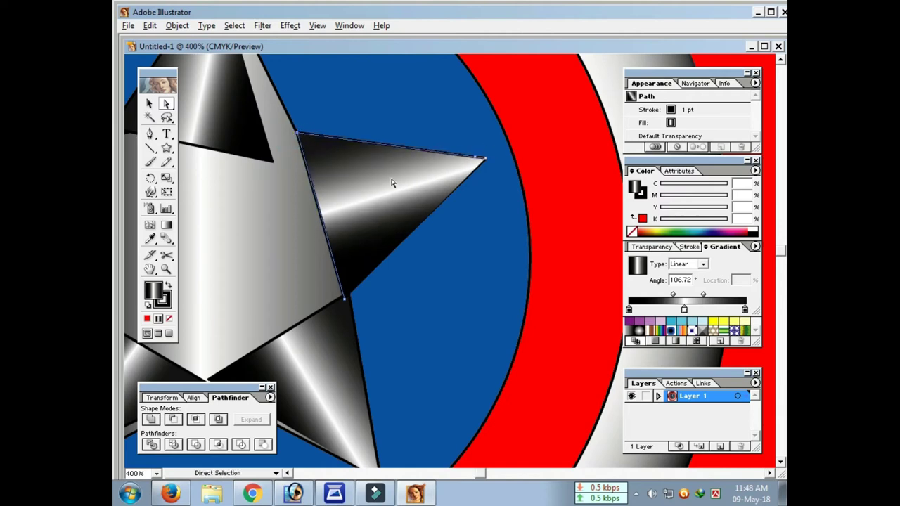
Step: Align the lower-right facet's inner corner with the star vertex
{"action": "left_click", "coordinate": [344, 299]}
{"action": "left_click", "coordinate": [304, 353]}
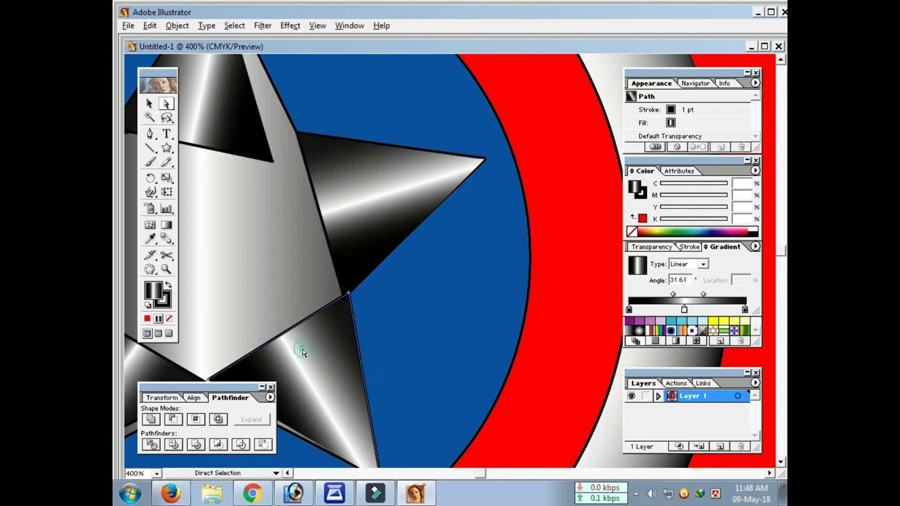
{"action": "left_click", "coordinate": [350, 298]}
{"action": "left_click_drag", "start_coordinate": [301, 342], "coordinate": [363, 242]}
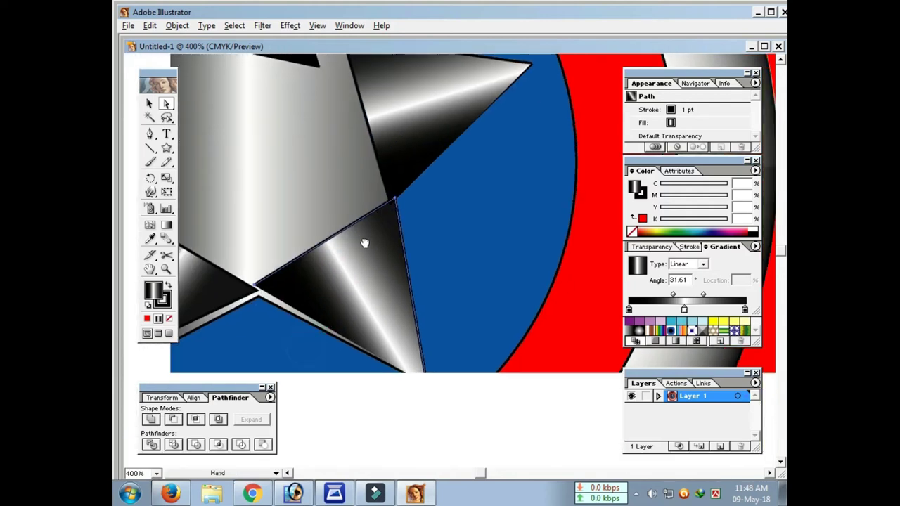
{"action": "left_click_drag", "start_coordinate": [368, 292], "coordinate": [396, 190]}
{"action": "left_click_drag", "start_coordinate": [394, 243], "coordinate": [403, 182]}
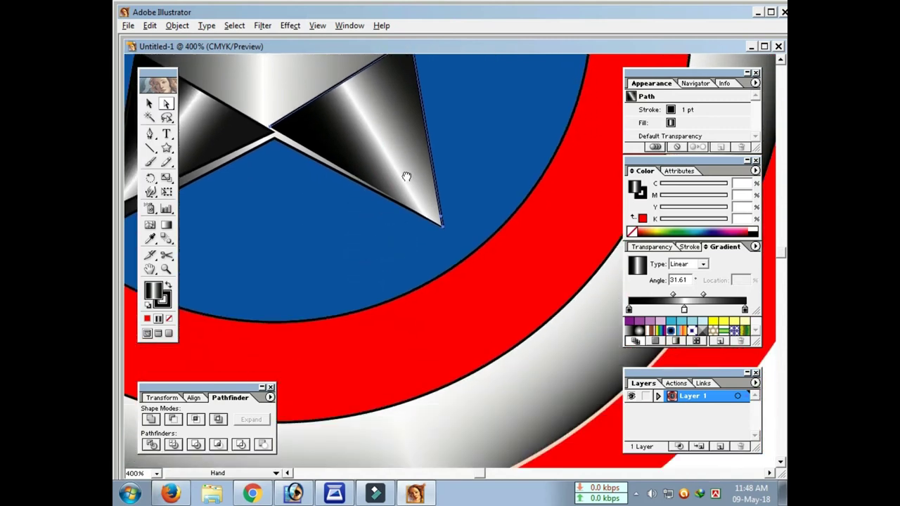
{"action": "left_click", "coordinate": [336, 241]}
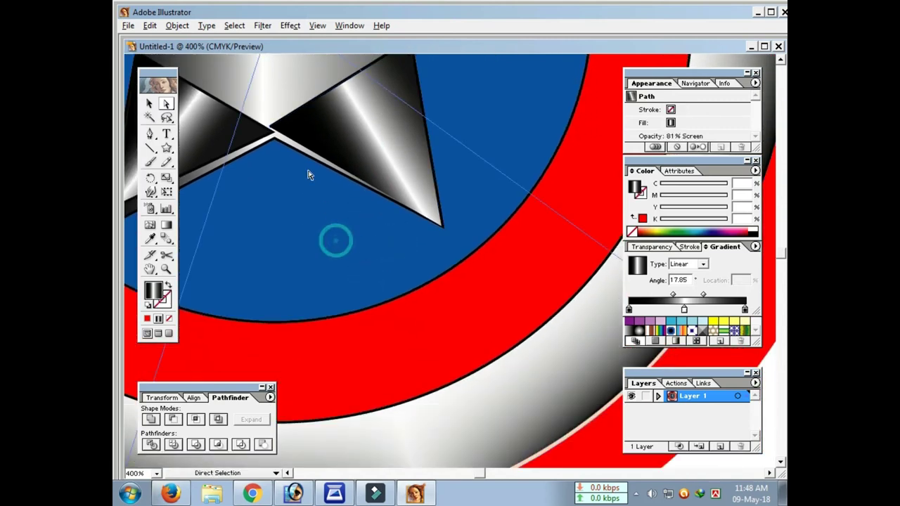
{"action": "left_click", "coordinate": [276, 135]}
{"action": "left_click", "coordinate": [276, 135]}
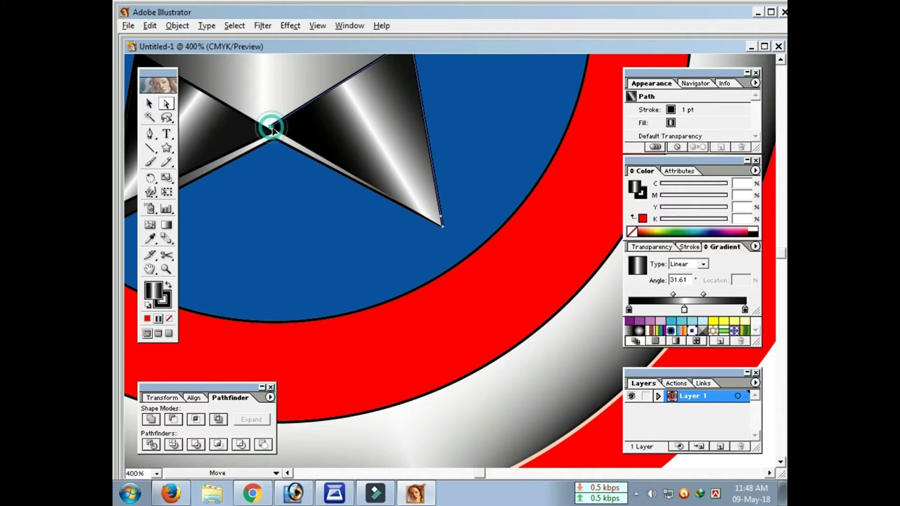
{"action": "left_click_drag", "start_coordinate": [275, 135], "coordinate": [279, 142]}
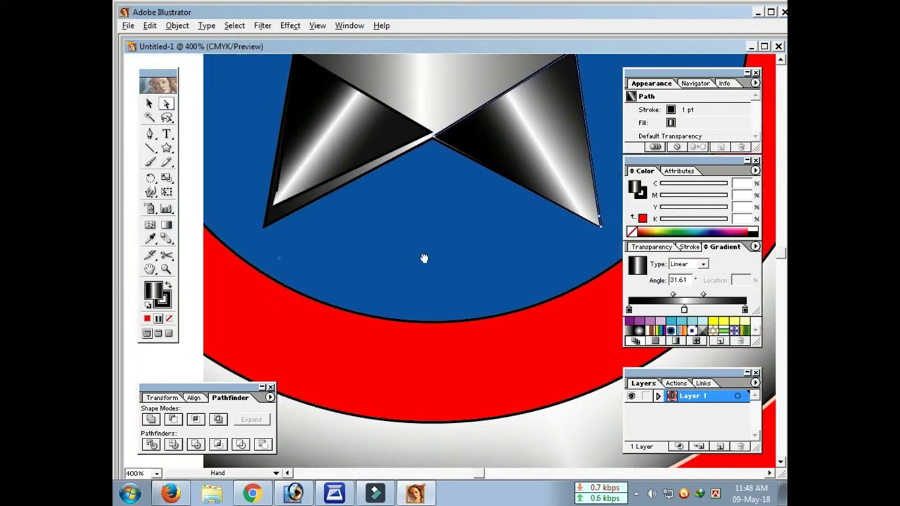
Step: Fit the lower-left facet's corners to the star's tip, edge and inner vertex
{"action": "mouse_move", "coordinate": [358, 232]}
{"action": "left_mouse_down"}
{"action": "mouse_move", "coordinate": [458, 296]}
{"action": "mouse_move", "coordinate": [442, 358]}
{"action": "left_mouse_up"}
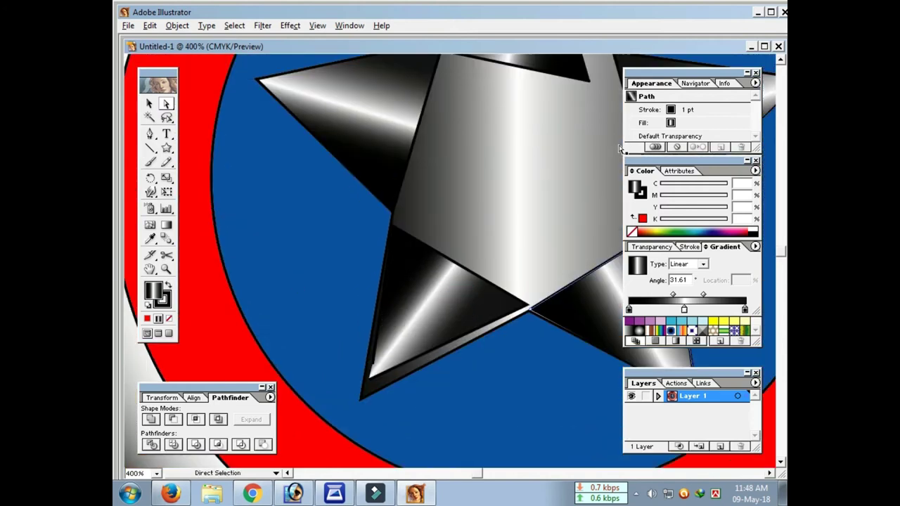
{"action": "key", "text": "period"}
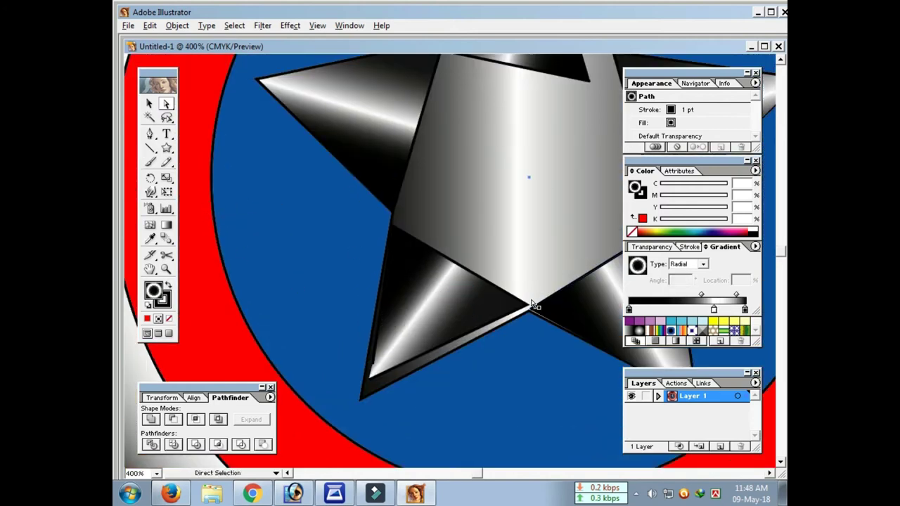
{"action": "left_click", "coordinate": [527, 305]}
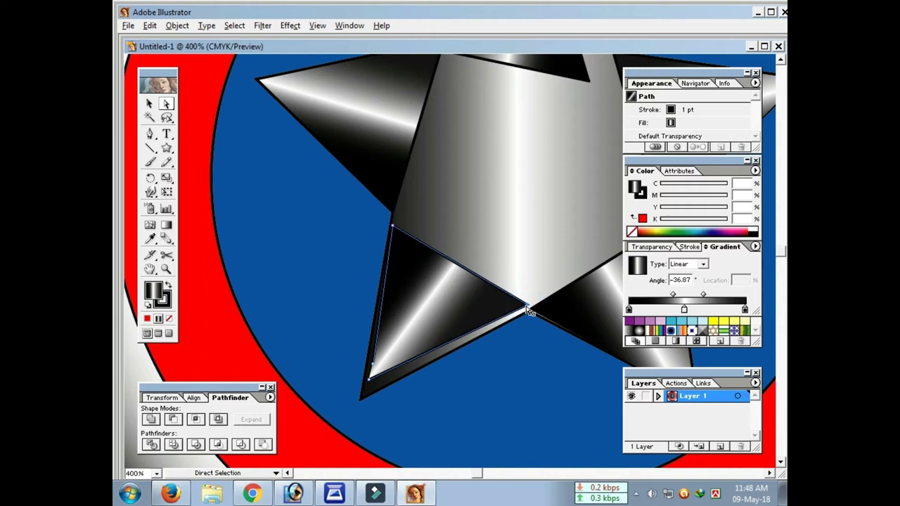
{"action": "left_click", "coordinate": [528, 304]}
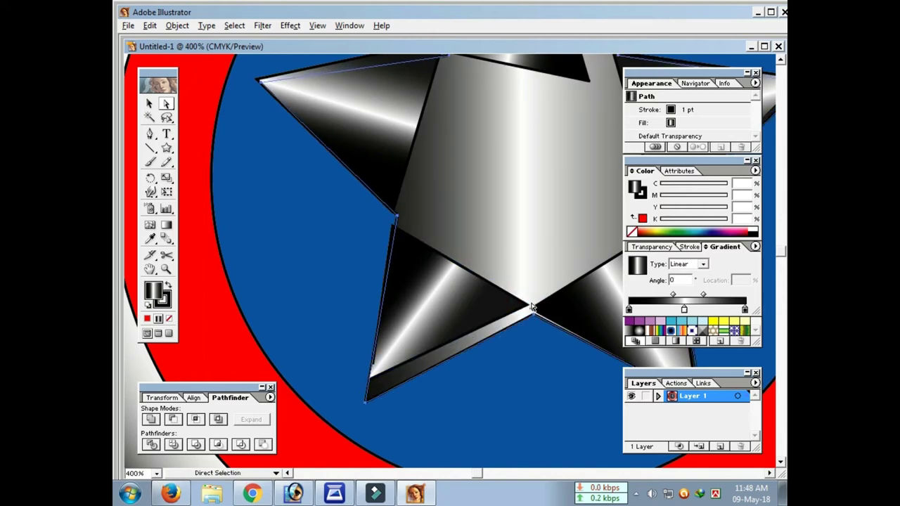
{"action": "left_click", "coordinate": [526, 305]}
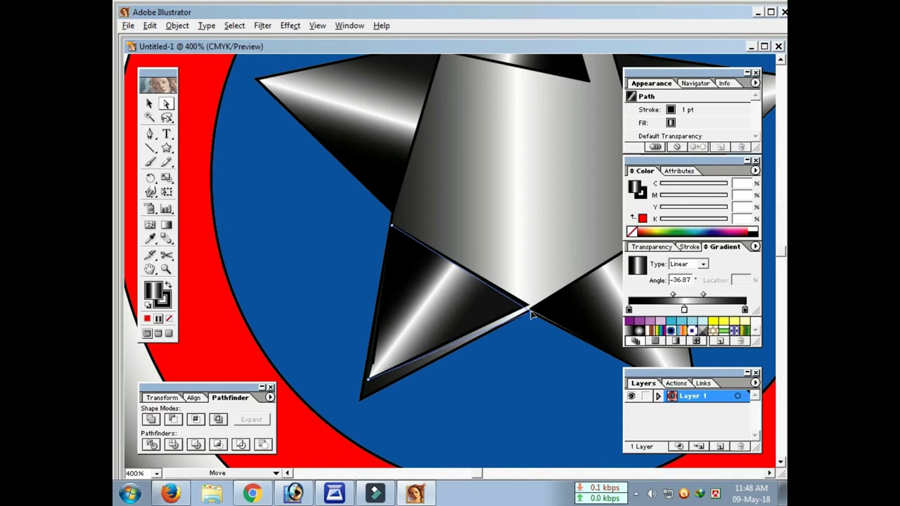
{"action": "left_click_drag", "start_coordinate": [527, 307], "coordinate": [530, 310]}
{"action": "left_click_drag", "start_coordinate": [370, 380], "coordinate": [361, 399]}
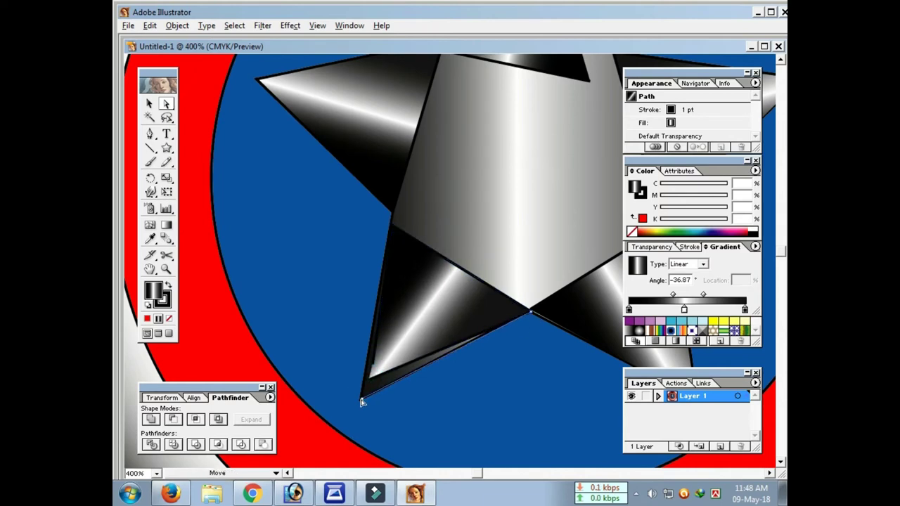
{"action": "left_click_drag", "start_coordinate": [373, 365], "coordinate": [372, 362]}
{"action": "left_click_drag", "start_coordinate": [392, 227], "coordinate": [391, 218]}
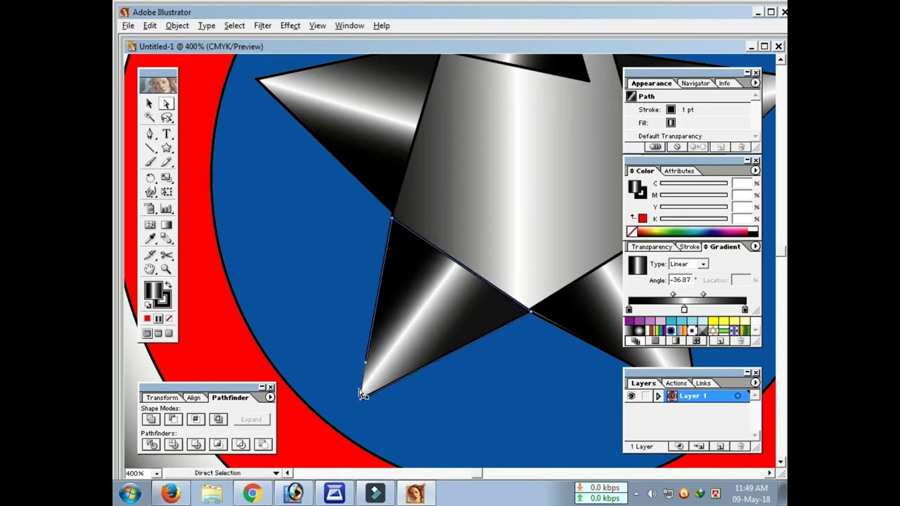
Step: Align the top facet's apex and lower corners with the star's top tip and vertices
{"action": "scroll", "coordinate": [392, 352], "scroll_direction": "up", "scroll_amount": 5}
{"action": "left_click", "coordinate": [536, 304]}
{"action": "left_click", "coordinate": [396, 193]}
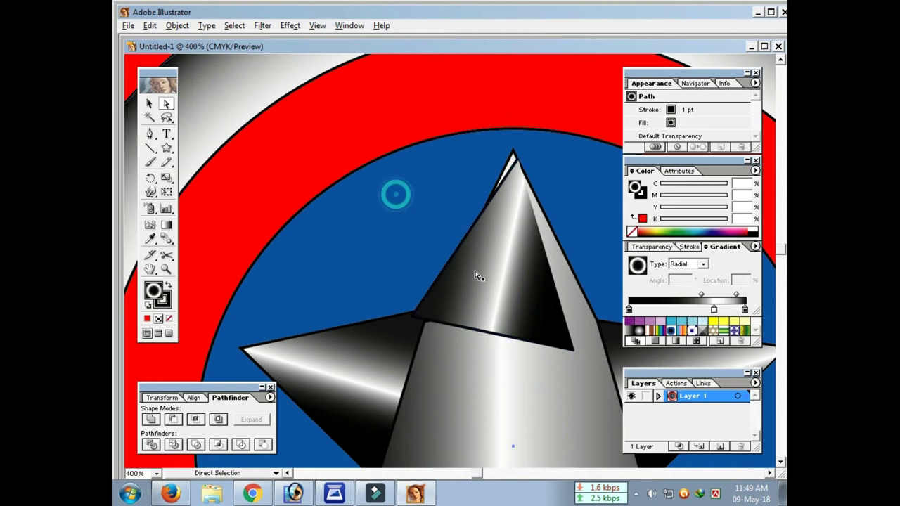
{"action": "left_click_drag", "start_coordinate": [574, 349], "coordinate": [599, 324]}
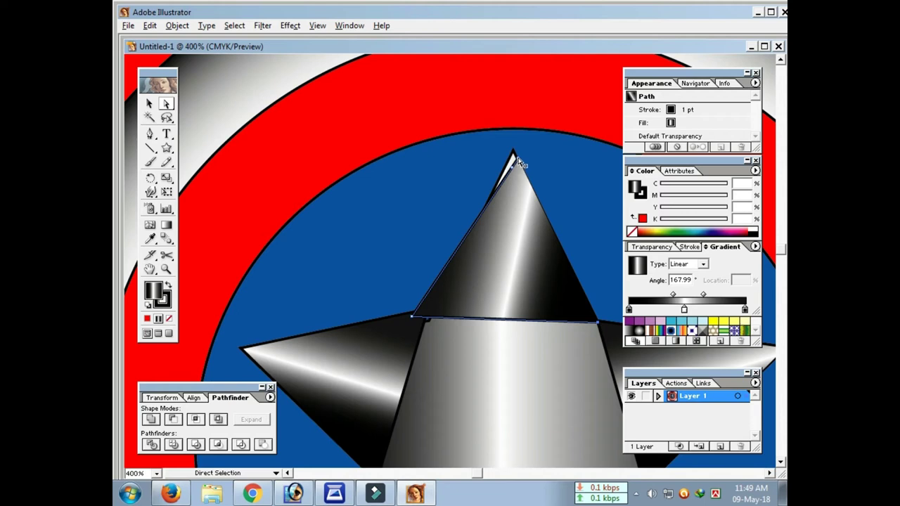
{"action": "mouse_move", "coordinate": [519, 162]}
{"action": "left_mouse_down"}
{"action": "mouse_move", "coordinate": [512, 169]}
{"action": "mouse_move", "coordinate": [511, 159]}
{"action": "left_mouse_up"}
{"action": "left_click_drag", "start_coordinate": [413, 318], "coordinate": [429, 324]}
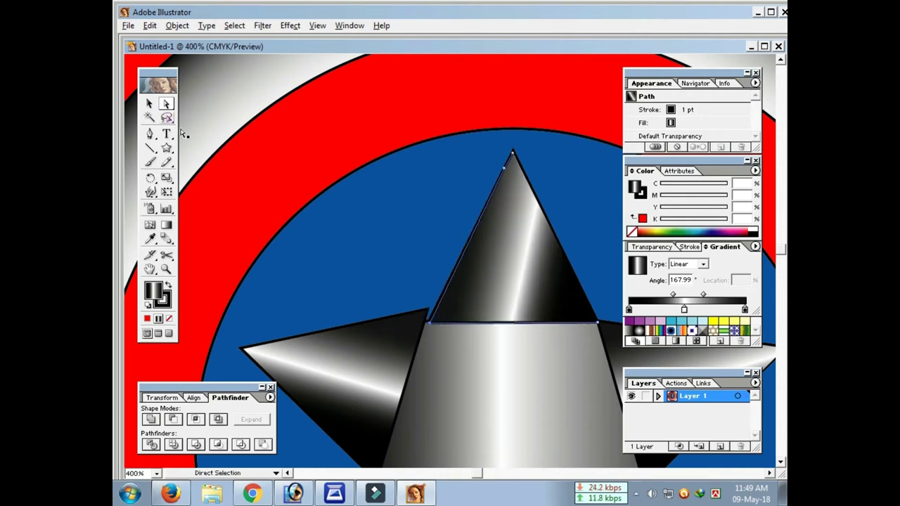
Step: Zoom out and select the star's parts
{"action": "key", "text": "ctrl+minus"}
{"action": "key", "text": "v"}
{"action": "left_click", "coordinate": [352, 291]}
{"action": "left_click", "coordinate": [502, 296], "text": "shift"}
{"action": "left_click", "coordinate": [477, 398], "text": "shift"}
{"action": "left_click", "coordinate": [382, 398], "text": "shift"}
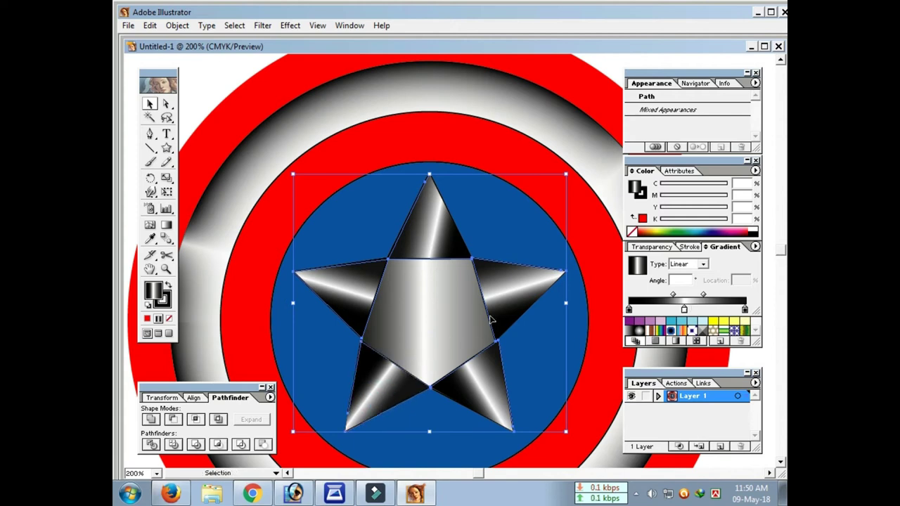
Step: Set the star's blend mode to Screen with its opacity lowered to 79%
{"action": "left_click", "coordinate": [652, 248]}
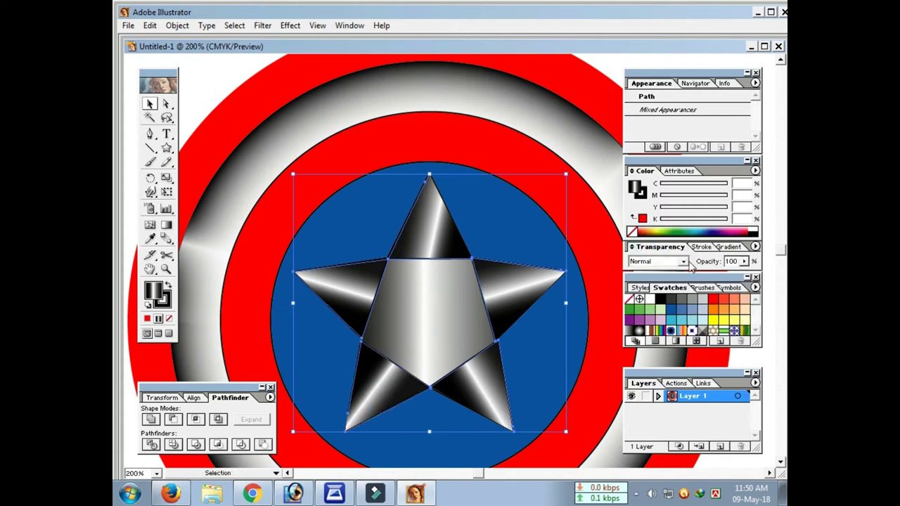
{"action": "left_click", "coordinate": [682, 261]}
{"action": "left_click", "coordinate": [655, 301]}
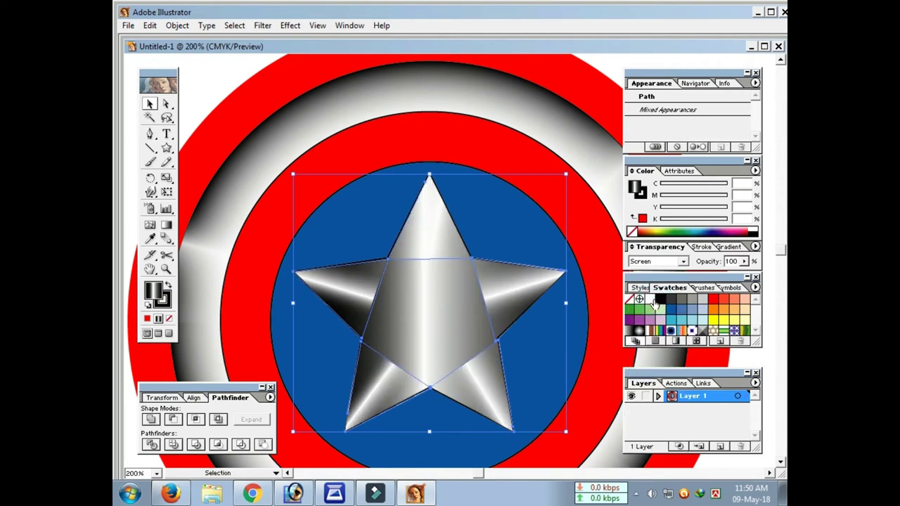
{"action": "left_click_drag", "start_coordinate": [744, 262], "coordinate": [732, 277]}
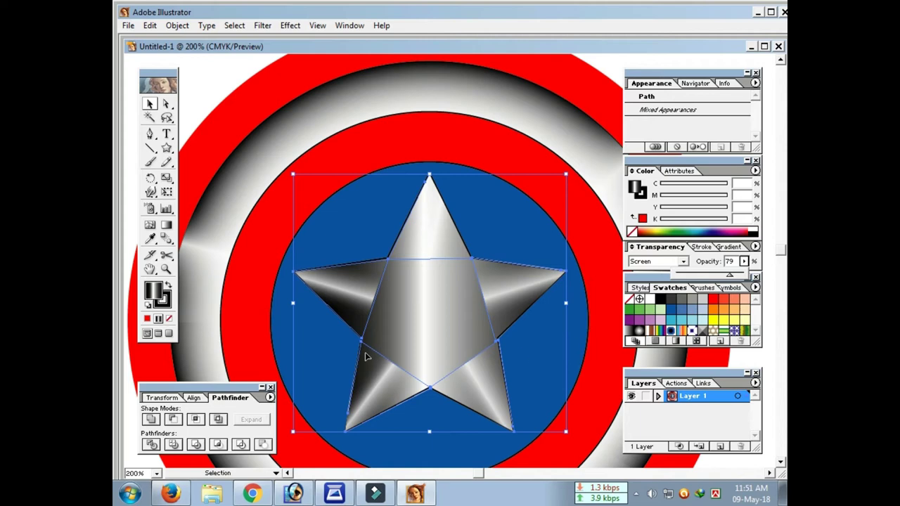
{"action": "left_click", "coordinate": [163, 301]}
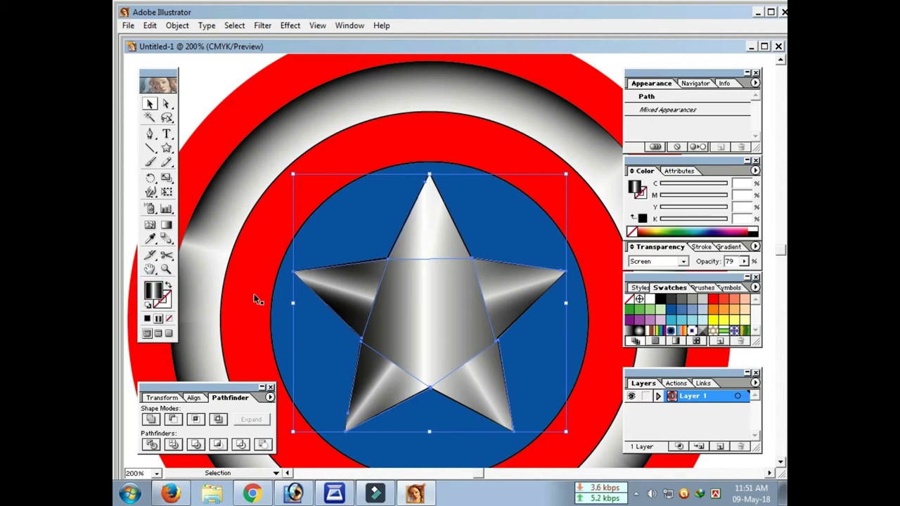
Step: Zoom in on the lower-right ring and nudge the light reflection streak slightly upward
{"action": "key", "text": "super"}
{"action": "key", "text": "super"}
{"action": "key", "text": "ctrl+space"}
{"action": "left_click", "coordinate": [521, 385], "text": "ctrl+alt"}
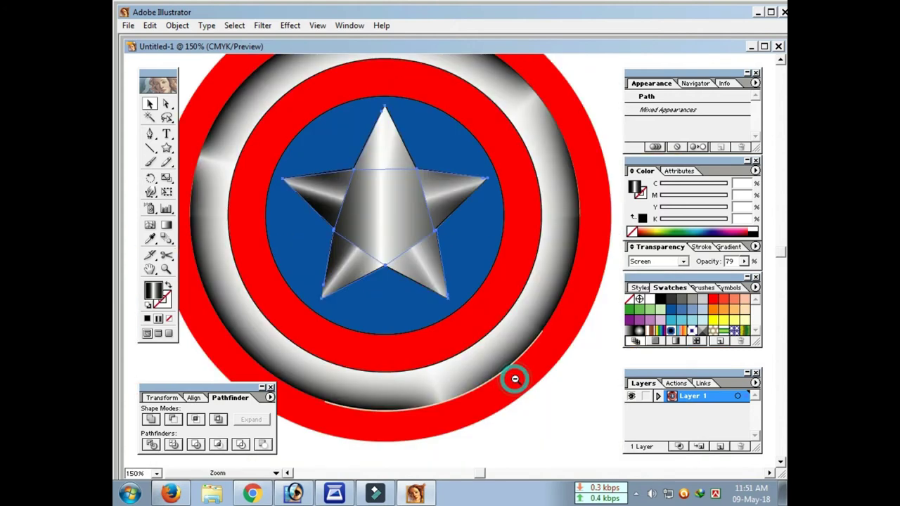
{"action": "left_click", "coordinate": [542, 357], "text": "ctrl"}
{"action": "left_click_drag", "start_coordinate": [518, 323], "coordinate": [546, 369]}
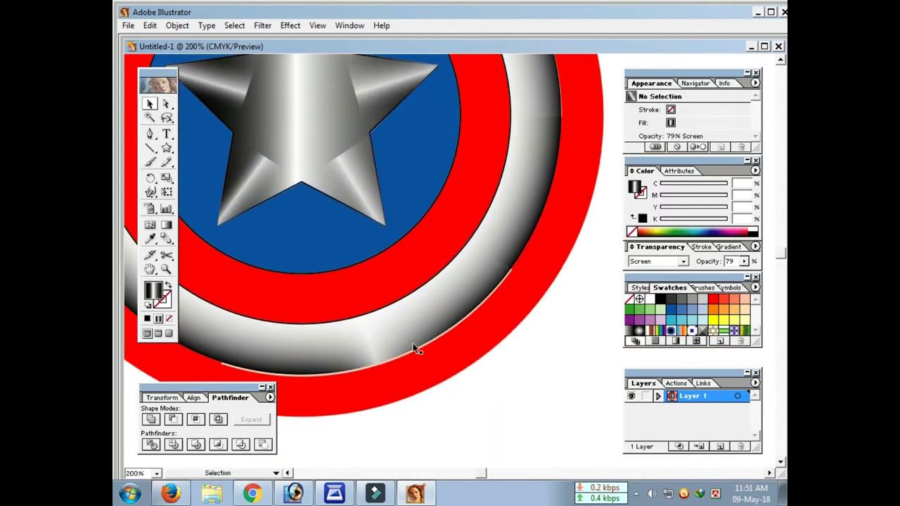
{"action": "left_click", "coordinate": [475, 302]}
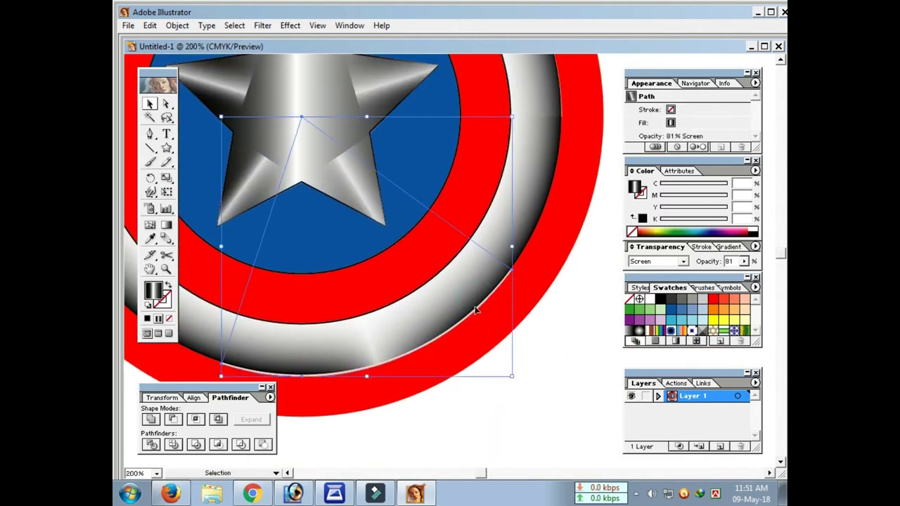
{"action": "key", "text": "Up"}
{"action": "key", "text": "Up"}
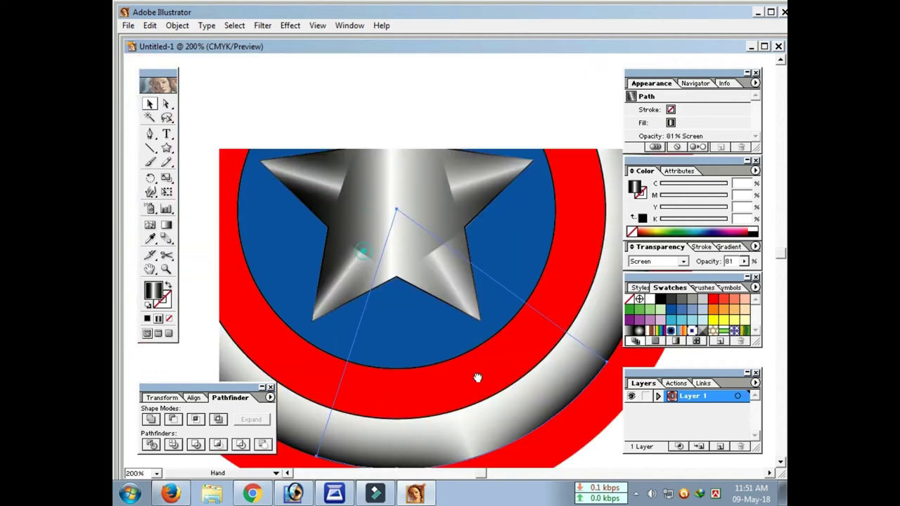
Step: Recentre the whole shield in view, deselect everything, and zoom in on it
{"action": "mouse_move", "coordinate": [351, 107]}
{"action": "left_mouse_down"}
{"action": "mouse_move", "coordinate": [527, 280]}
{"action": "mouse_move", "coordinate": [442, 277]}
{"action": "mouse_move", "coordinate": [382, 312]}
{"action": "mouse_move", "coordinate": [438, 316]}
{"action": "mouse_move", "coordinate": [475, 261]}
{"action": "mouse_move", "coordinate": [392, 321]}
{"action": "left_mouse_up"}
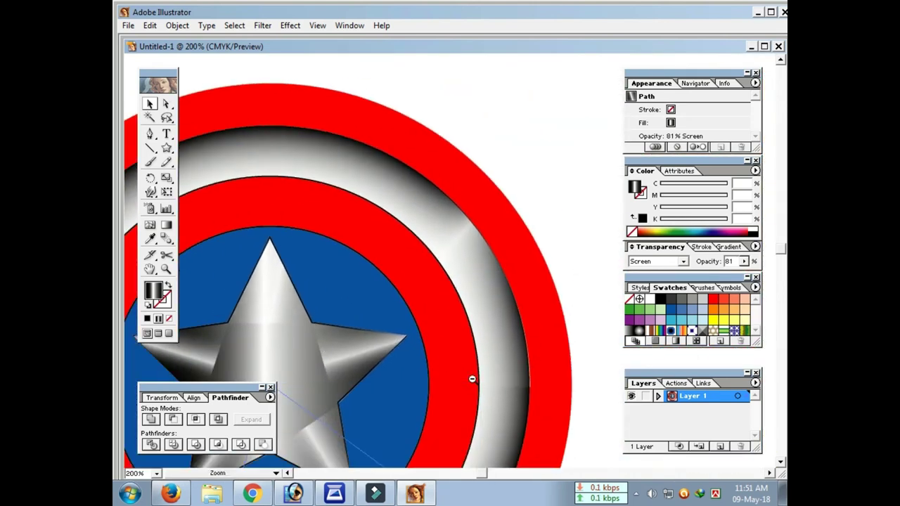
{"action": "left_click", "coordinate": [472, 379], "text": "alt"}
{"action": "left_click", "coordinate": [472, 379], "text": "alt"}
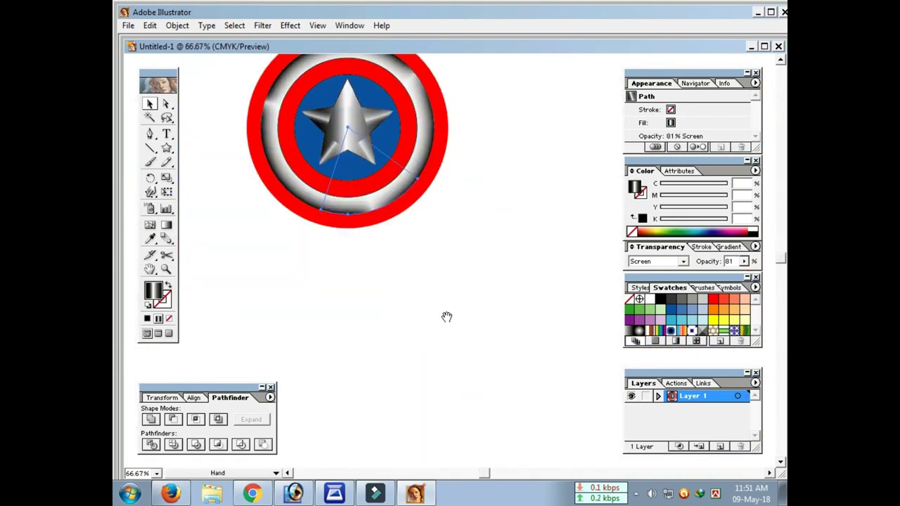
{"action": "left_click_drag", "start_coordinate": [447, 317], "coordinate": [507, 392]}
{"action": "left_click_drag", "start_coordinate": [469, 344], "coordinate": [455, 441]}
{"action": "left_click", "coordinate": [496, 376]}
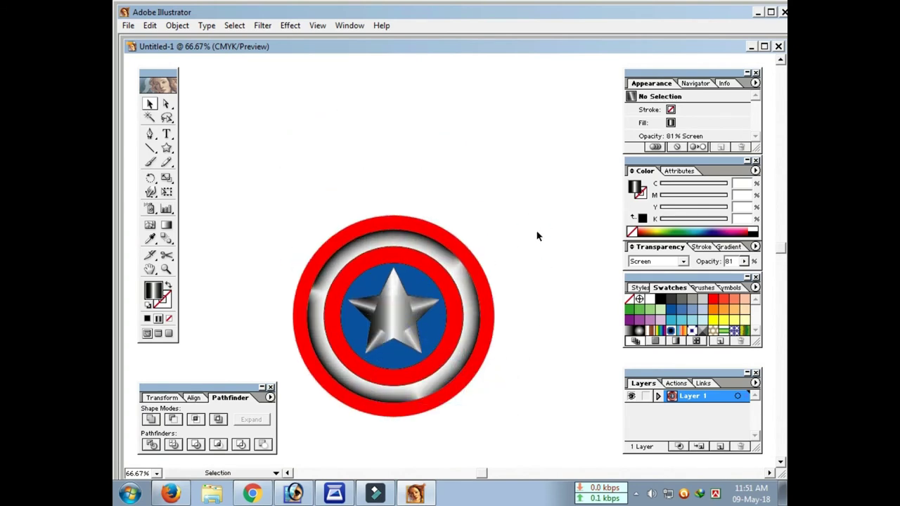
{"action": "left_click", "coordinate": [407, 303]}
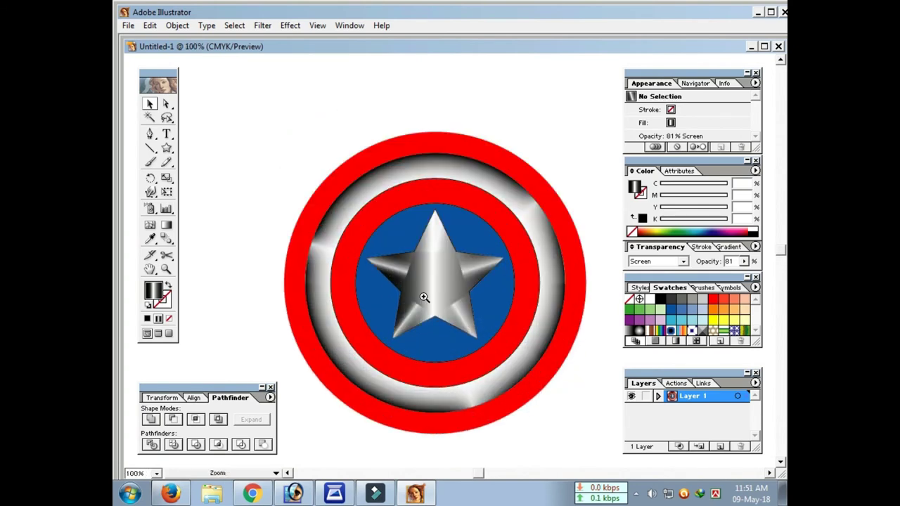
{"action": "left_click", "coordinate": [457, 281]}
Step: Add anchor points on the top, lower-left and lower-right star facet edges
{"action": "mouse_move", "coordinate": [150, 135]}
{"action": "left_mouse_down"}
{"action": "mouse_move", "coordinate": [187, 146]}
{"action": "mouse_move", "coordinate": [181, 136]}
{"action": "left_mouse_up"}
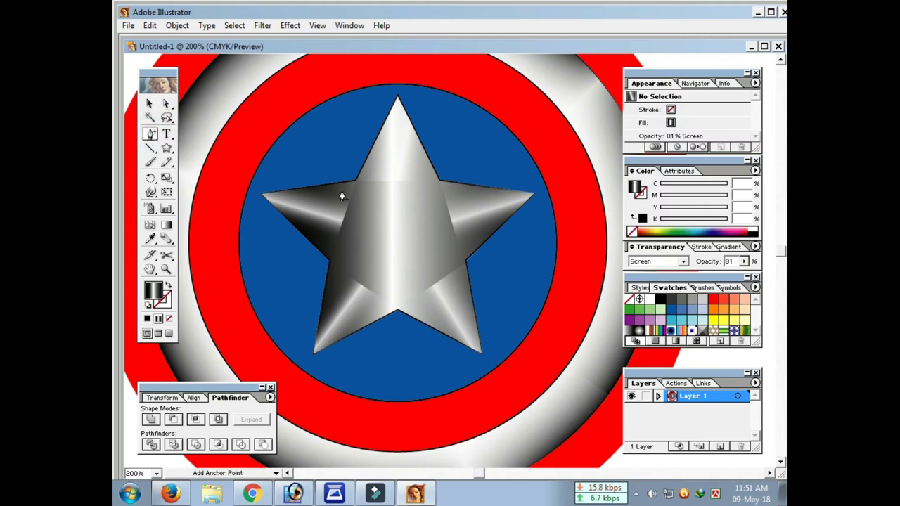
{"action": "left_click", "coordinate": [451, 216]}
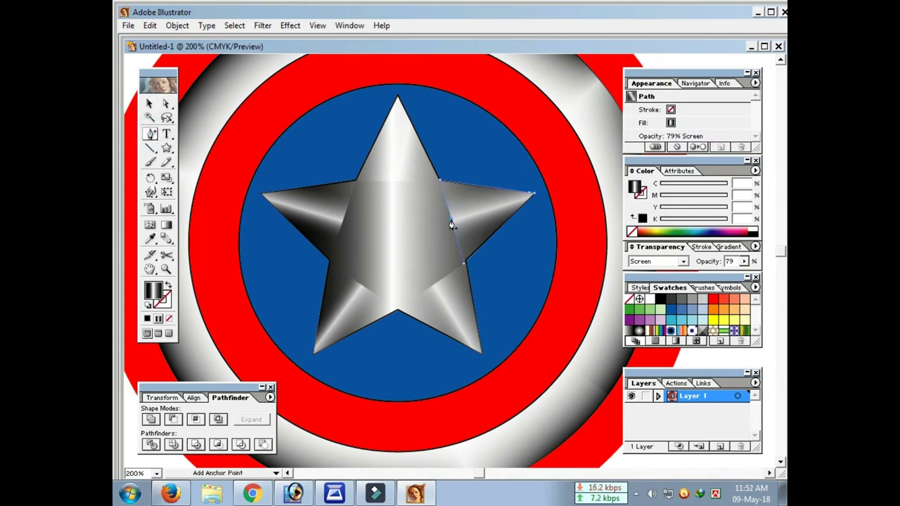
{"action": "left_click", "coordinate": [342, 227]}
{"action": "left_click", "coordinate": [395, 182]}
{"action": "left_click", "coordinate": [361, 287]}
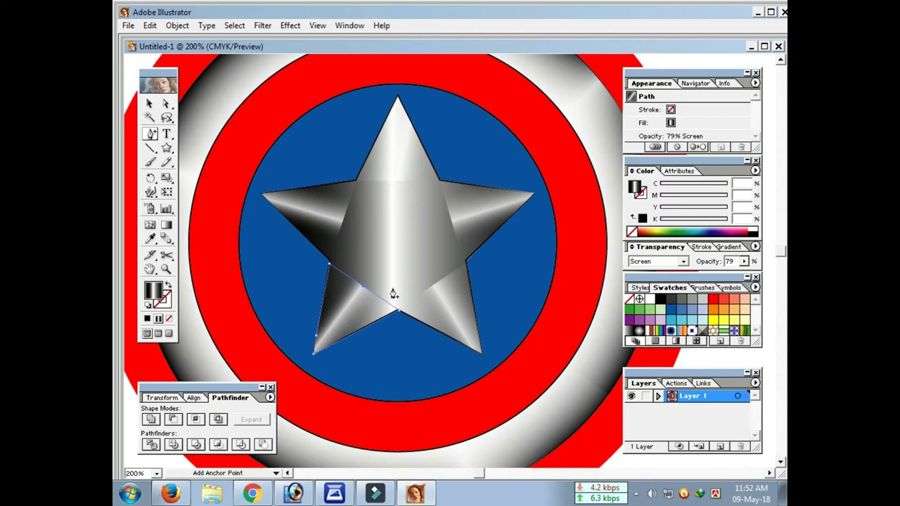
{"action": "left_click", "coordinate": [434, 289]}
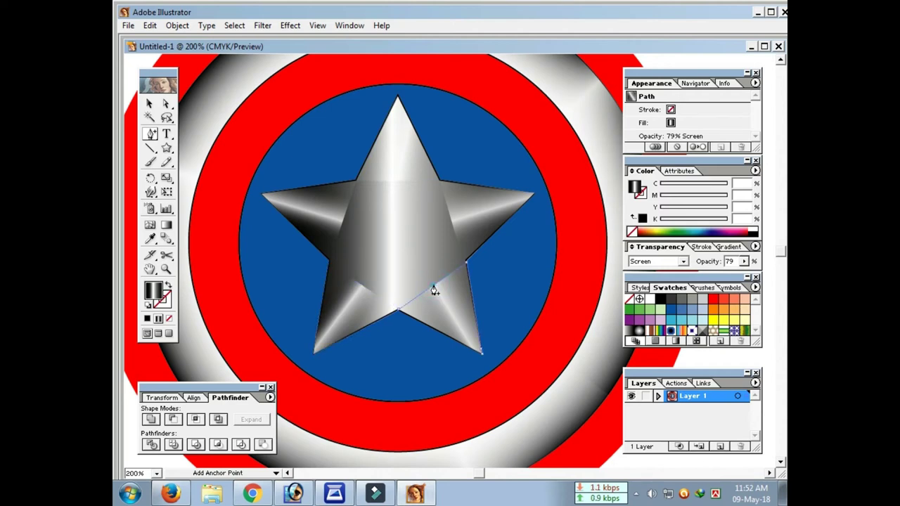
Step: Pull the lower-right, upper-right and top facets' inner anchors to the star's centre
{"action": "left_click", "coordinate": [166, 103]}
{"action": "left_click_drag", "start_coordinate": [434, 287], "coordinate": [408, 251]}
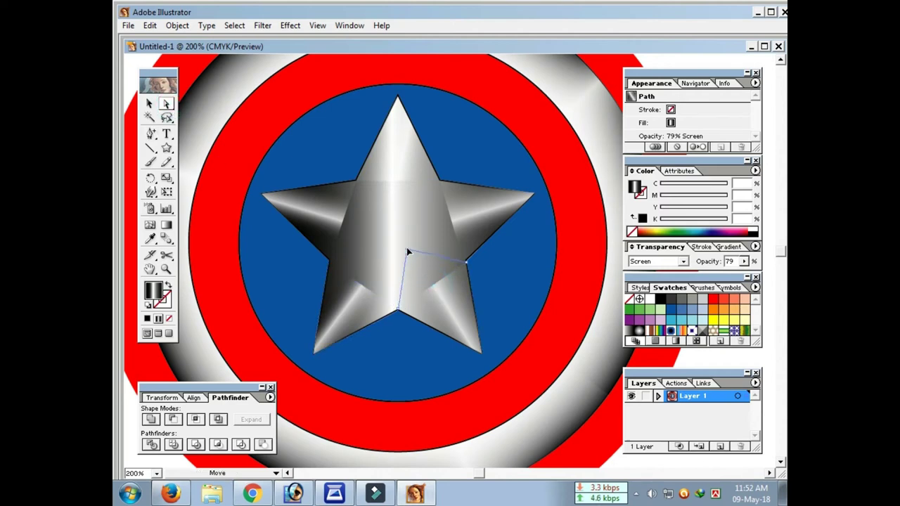
{"action": "left_click", "coordinate": [451, 220]}
{"action": "left_click_drag", "start_coordinate": [432, 223], "coordinate": [406, 232]}
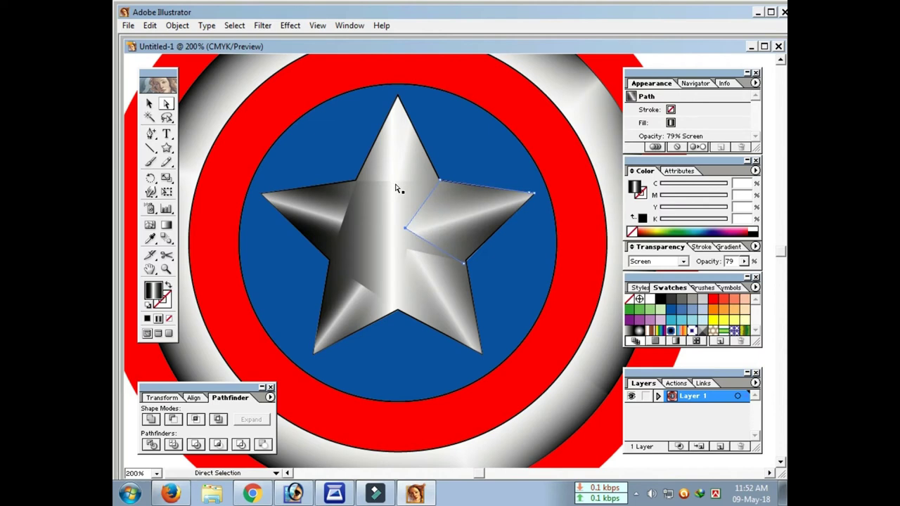
{"action": "left_click", "coordinate": [398, 185]}
{"action": "left_click_drag", "start_coordinate": [397, 185], "coordinate": [402, 236]}
{"action": "left_click", "coordinate": [418, 225]}
{"action": "left_click_drag", "start_coordinate": [405, 227], "coordinate": [407, 231]}
Step: Align the upper-right facet's anchor and move a lower facet's anchor to the centre
{"action": "left_click", "coordinate": [407, 232]}
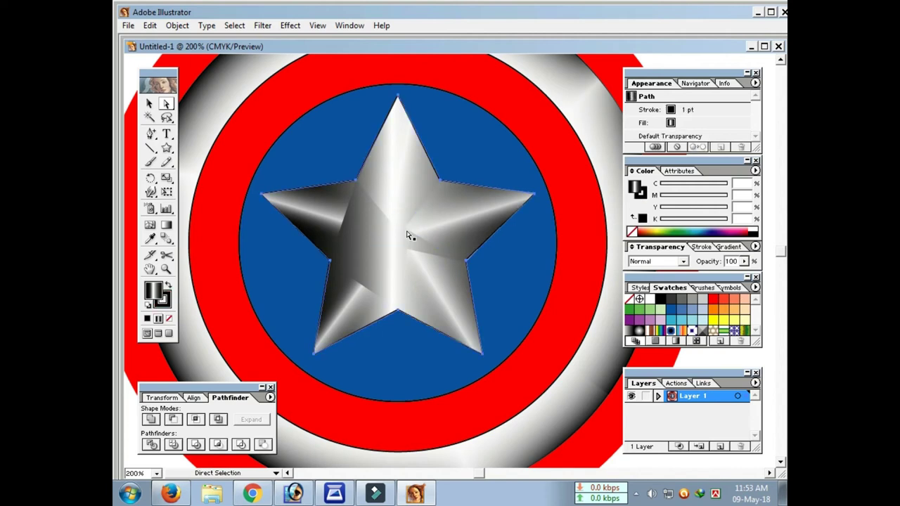
{"action": "left_click", "coordinate": [405, 232]}
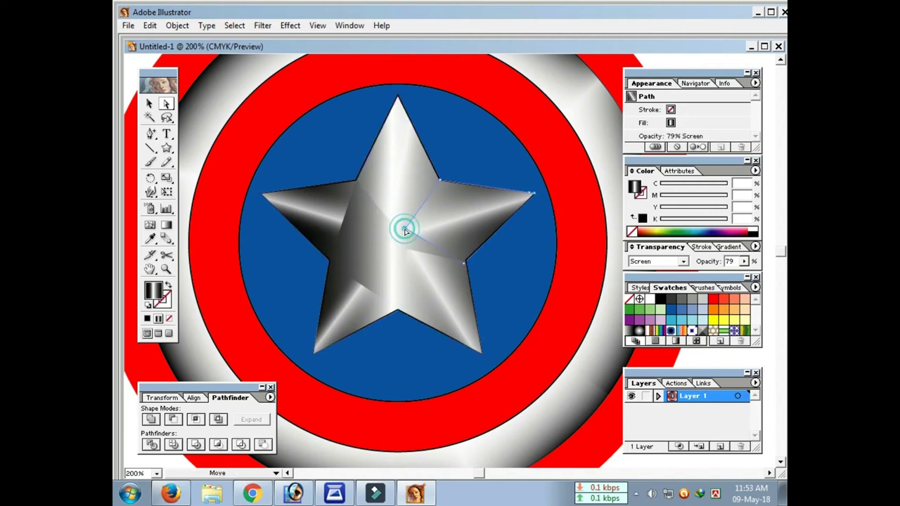
{"action": "left_click_drag", "start_coordinate": [406, 235], "coordinate": [404, 233]}
{"action": "left_click", "coordinate": [409, 254]}
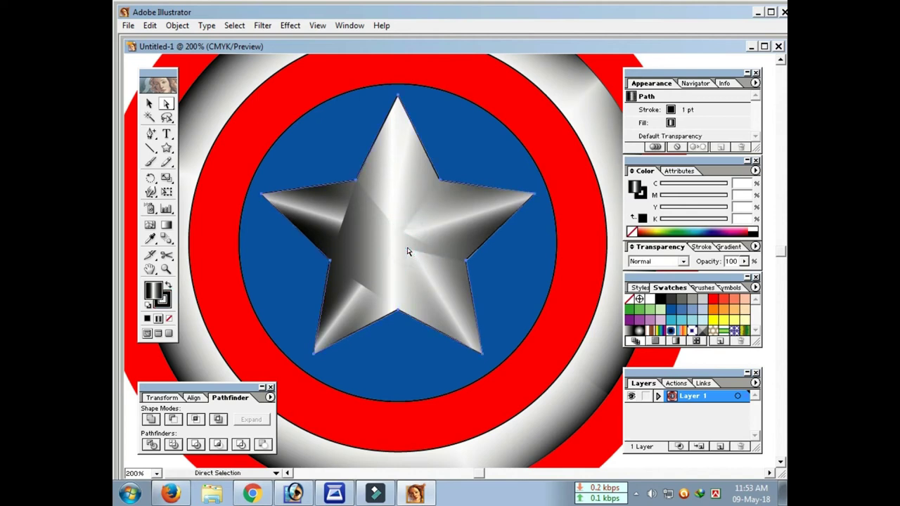
{"action": "left_click", "coordinate": [403, 255]}
{"action": "left_click", "coordinate": [410, 251]}
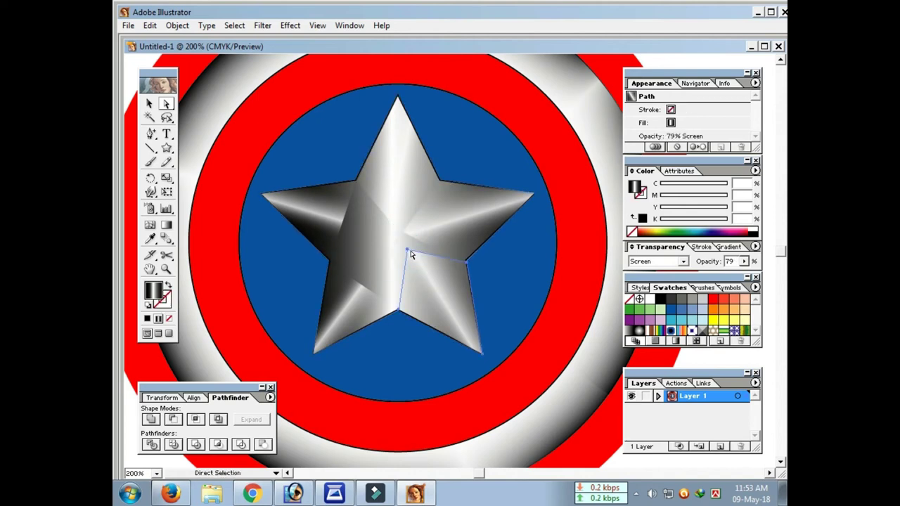
{"action": "left_click", "coordinate": [503, 270]}
{"action": "left_click_drag", "start_coordinate": [408, 247], "coordinate": [402, 236]}
Step: Move the lower-left and upper-left facets' inner anchors to the centre, then zoom out
{"action": "left_click_drag", "start_coordinate": [361, 286], "coordinate": [395, 241]}
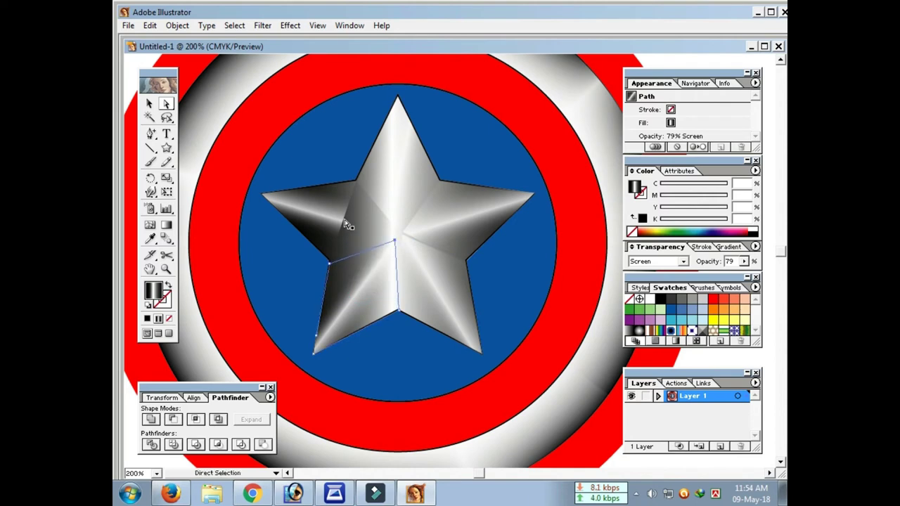
{"action": "key", "text": "ctrl+shift+a"}
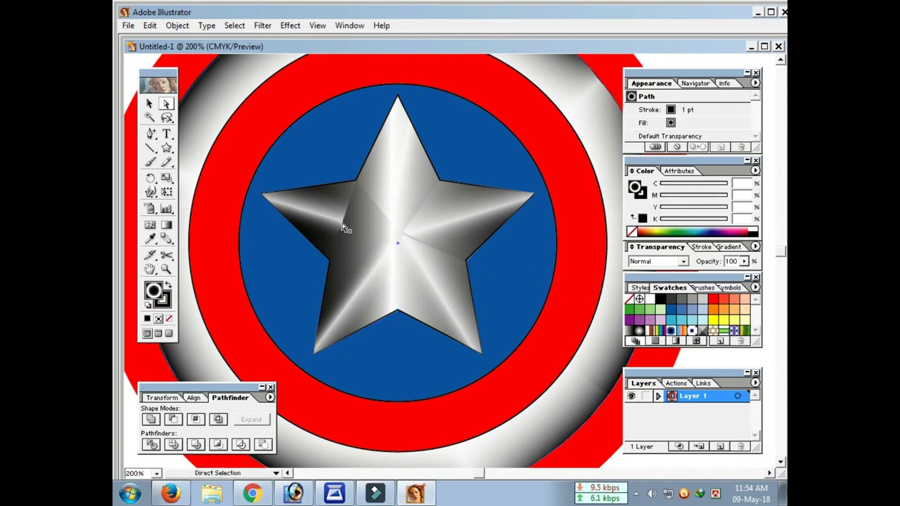
{"action": "left_click_drag", "start_coordinate": [342, 226], "coordinate": [396, 238]}
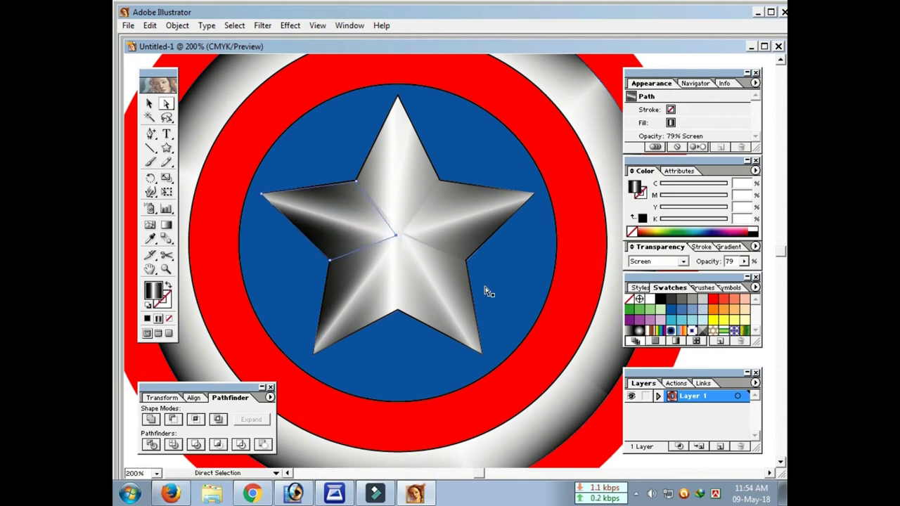
{"action": "key", "text": "ctrl+shift+a"}
{"action": "key", "text": "ctrl+minus"}
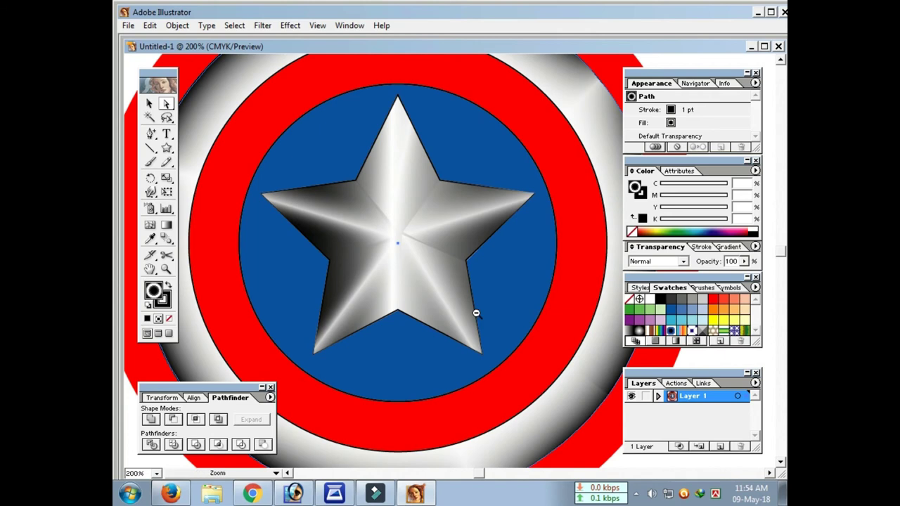
{"action": "key", "text": "ctrl+minus"}
{"action": "key", "text": "ctrl+minus"}
Step: Duplicate the three ring highlight facets below the shield
{"action": "left_click", "coordinate": [475, 187]}
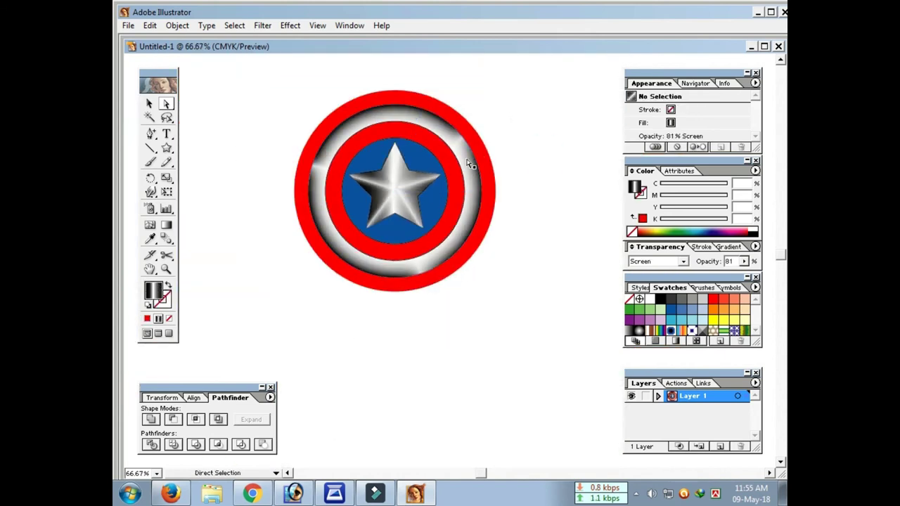
{"action": "left_click", "coordinate": [316, 169], "text": "shift"}
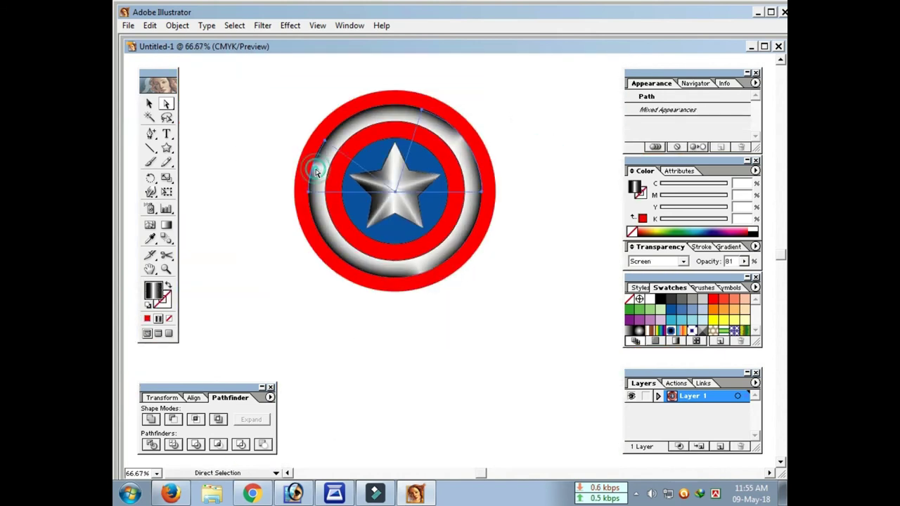
{"action": "left_click", "coordinate": [401, 279], "text": "shift"}
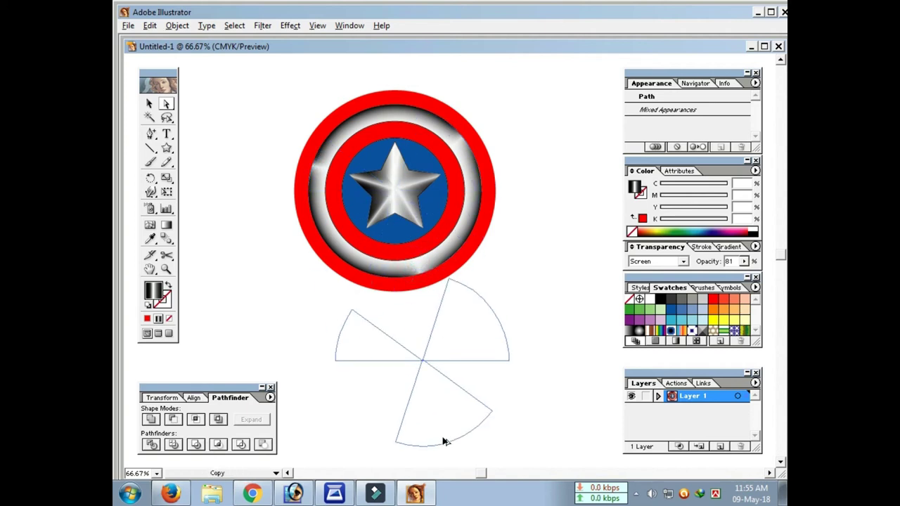
{"action": "left_click_drag", "start_coordinate": [415, 265], "coordinate": [452, 460]}
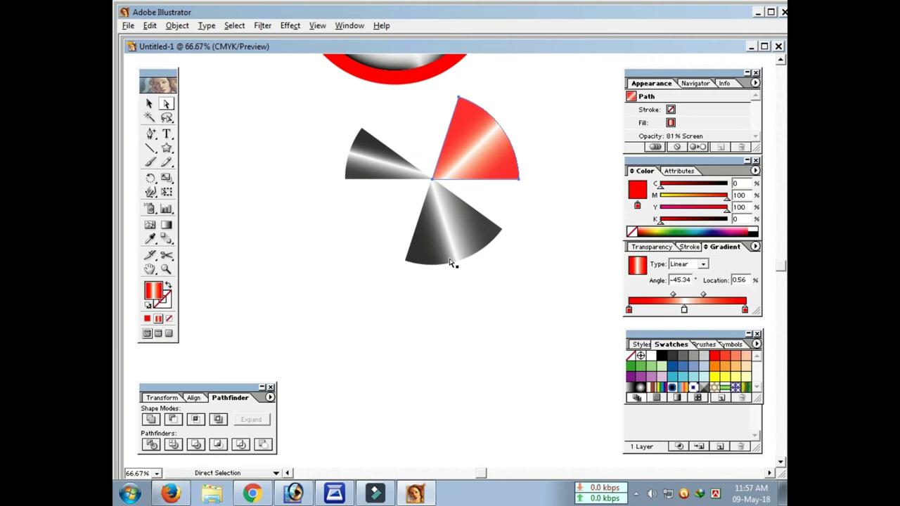
Step: Give the lower wedge a gradient fill with both end stops set to red
{"action": "left_click", "coordinate": [432, 245]}
{"action": "left_click", "coordinate": [714, 358]}
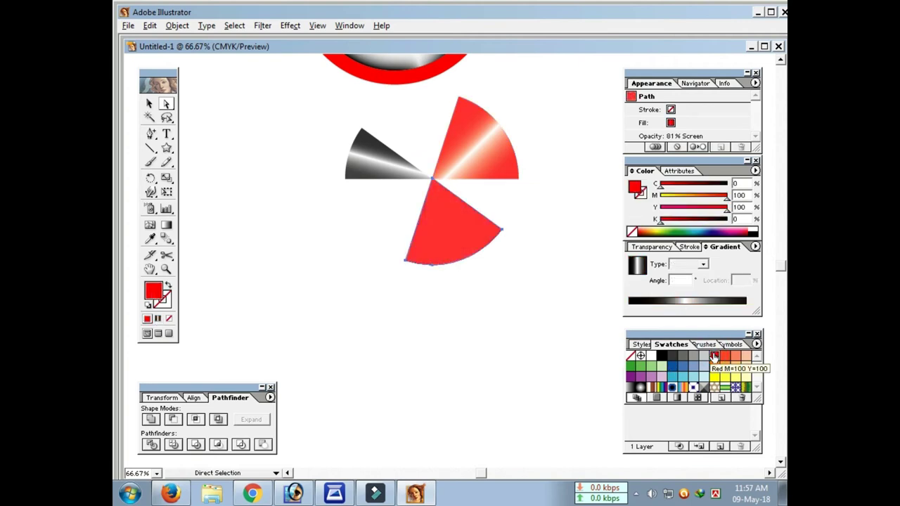
{"action": "left_click", "coordinate": [700, 320]}
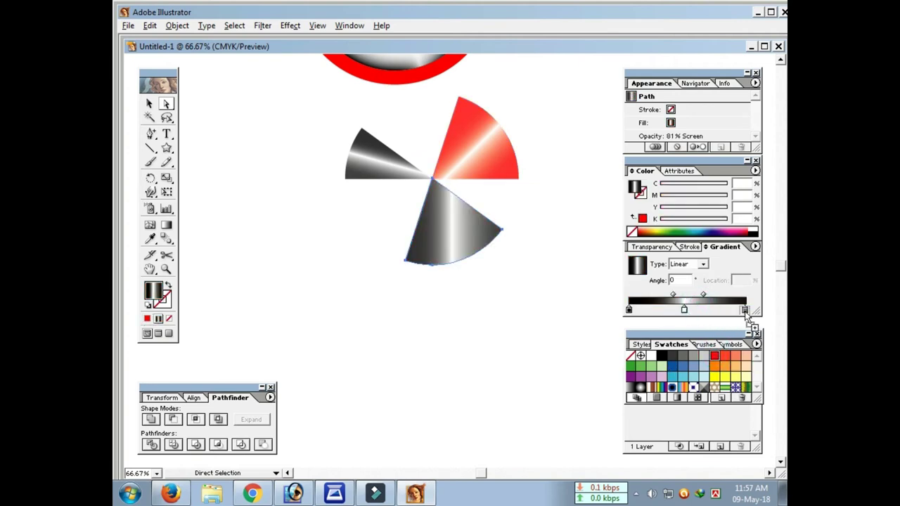
{"action": "left_click_drag", "start_coordinate": [736, 317], "coordinate": [745, 311]}
{"action": "left_click_drag", "start_coordinate": [714, 357], "coordinate": [629, 309]}
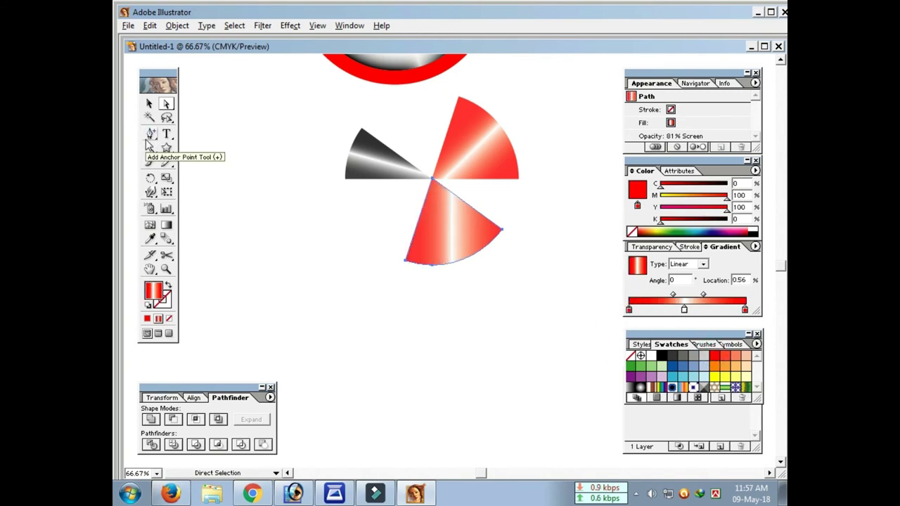
Step: Angle the lower wedge's gradient diagonally across it with the Gradient tool
{"action": "left_click", "coordinate": [166, 225]}
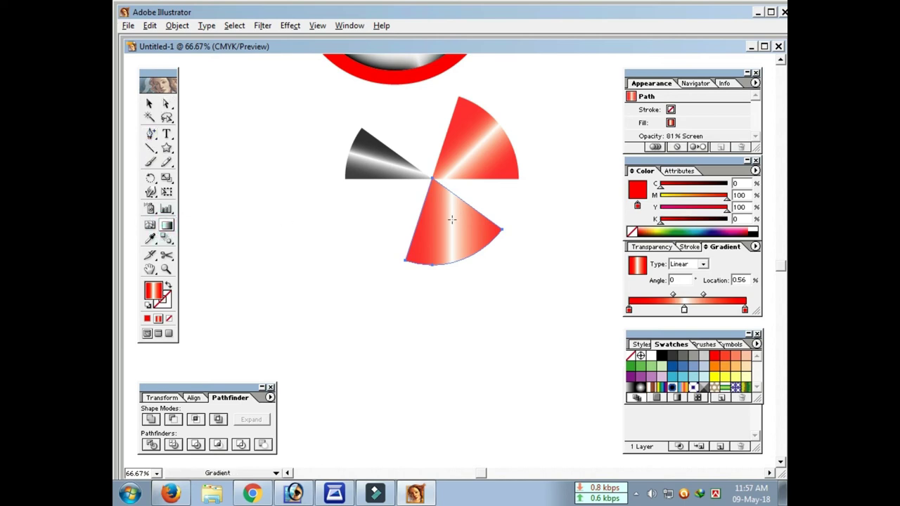
{"action": "left_click_drag", "start_coordinate": [467, 213], "coordinate": [470, 207]}
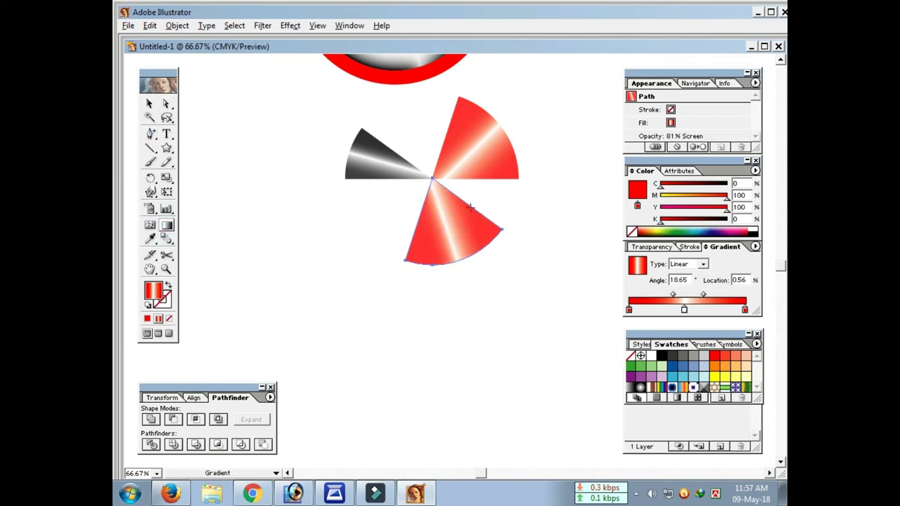
{"action": "left_click", "coordinate": [148, 103]}
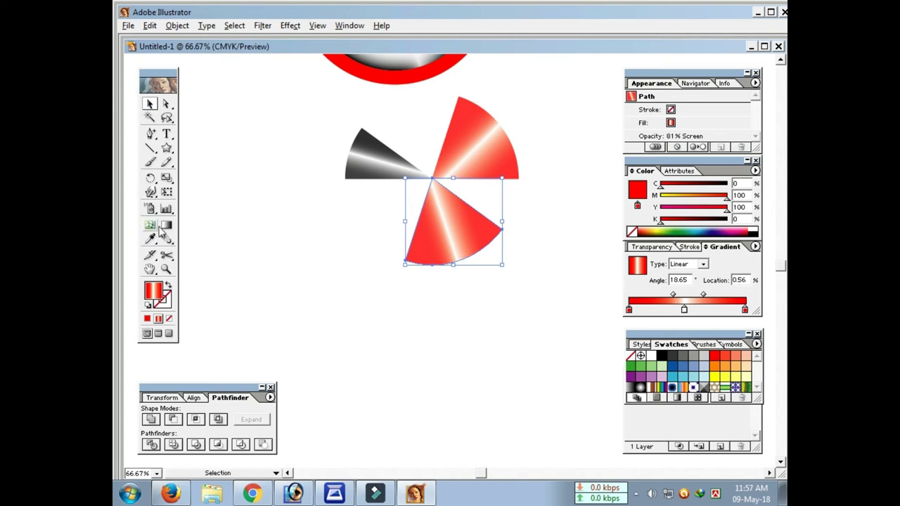
{"action": "left_click", "coordinate": [166, 225]}
{"action": "left_click_drag", "start_coordinate": [429, 221], "coordinate": [474, 209]}
{"action": "left_click", "coordinate": [148, 103]}
{"action": "left_click", "coordinate": [312, 230]}
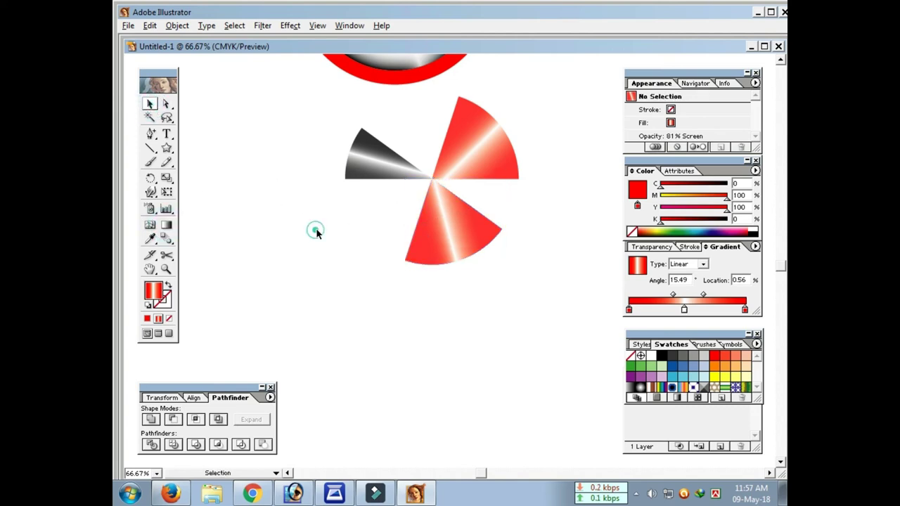
Step: Make both gradient ends of the black-and-white wedge red, then select all three wedges
{"action": "left_click", "coordinate": [374, 167]}
{"action": "left_click_drag", "start_coordinate": [714, 357], "coordinate": [746, 309]}
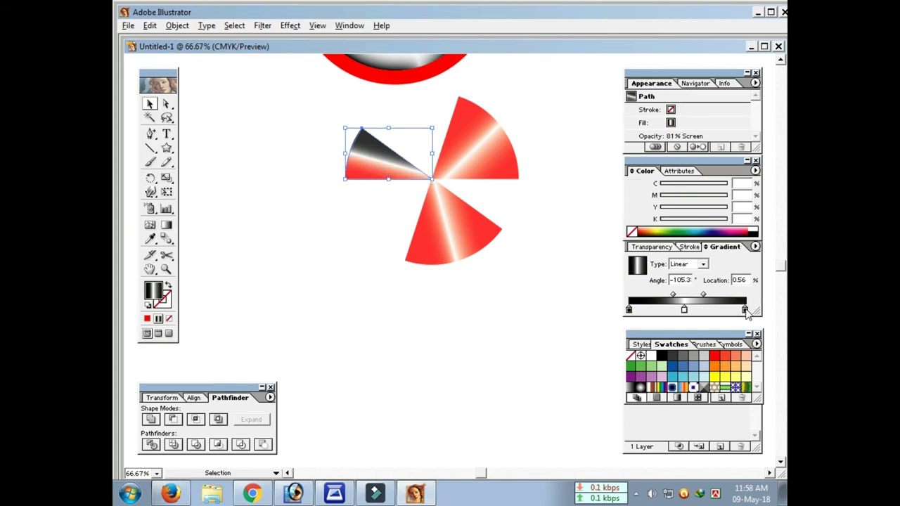
{"action": "left_click_drag", "start_coordinate": [715, 359], "coordinate": [629, 309]}
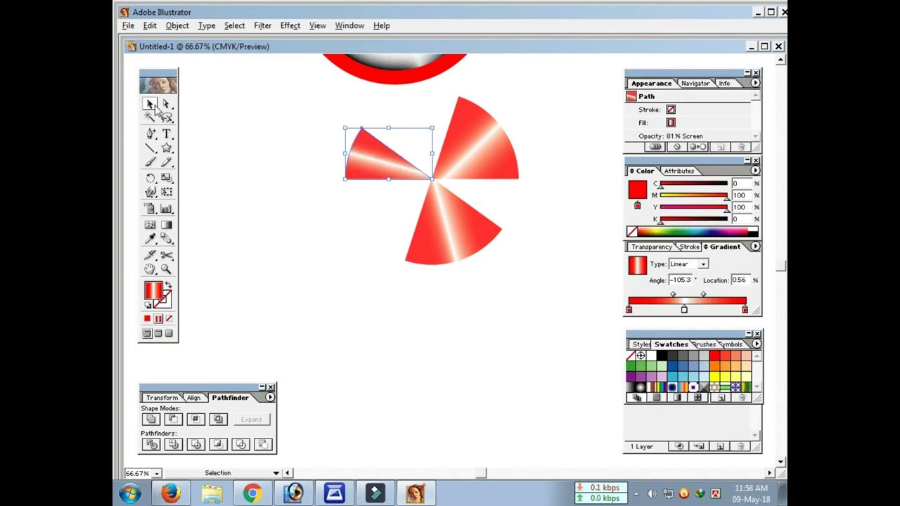
{"action": "left_click", "coordinate": [355, 271]}
{"action": "left_click_drag", "start_coordinate": [476, 336], "coordinate": [396, 147]}
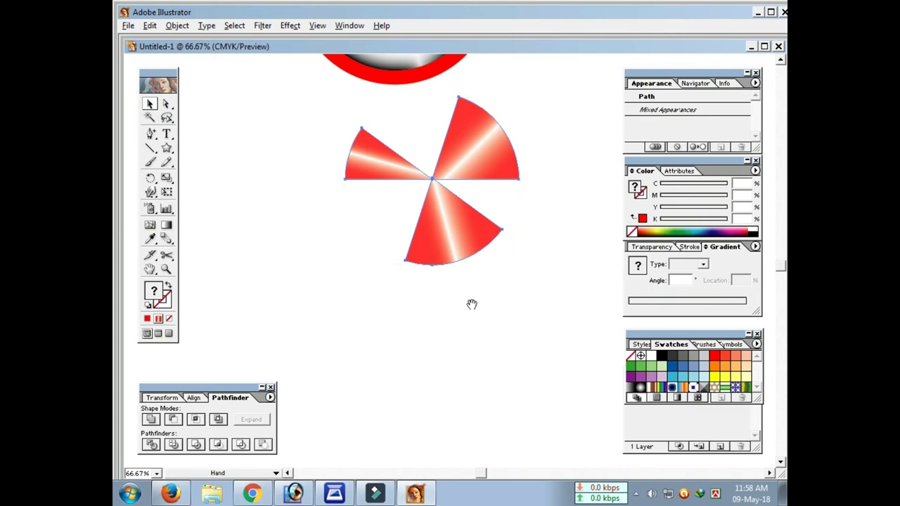
{"action": "scroll", "coordinate": [553, 287], "scroll_direction": "up", "scroll_amount": 3}
{"action": "scroll", "coordinate": [553, 287], "scroll_direction": "up", "scroll_amount": 5}
Step: Move the red wedges up onto the shield, enlarging and stretching them to fit the outer ring
{"action": "mouse_move", "coordinate": [466, 382]}
{"action": "left_mouse_down"}
{"action": "mouse_move", "coordinate": [442, 220]}
{"action": "mouse_move", "coordinate": [420, 181]}
{"action": "left_mouse_up"}
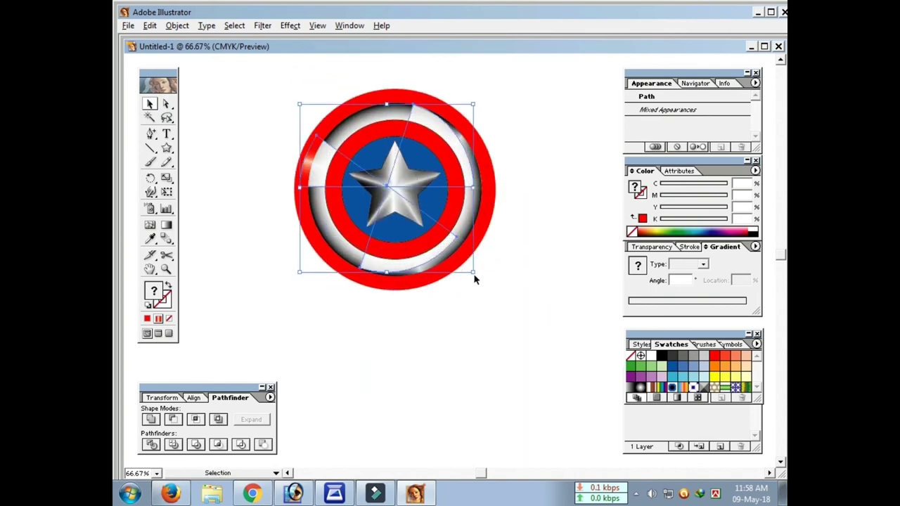
{"action": "left_click_drag", "start_coordinate": [473, 272], "coordinate": [489, 283]}
{"action": "key", "text": "Right"}
{"action": "key", "text": "Right"}
{"action": "key", "text": "Right"}
{"action": "key", "text": "Right"}
{"action": "key", "text": "Right"}
{"action": "key", "text": "Right"}
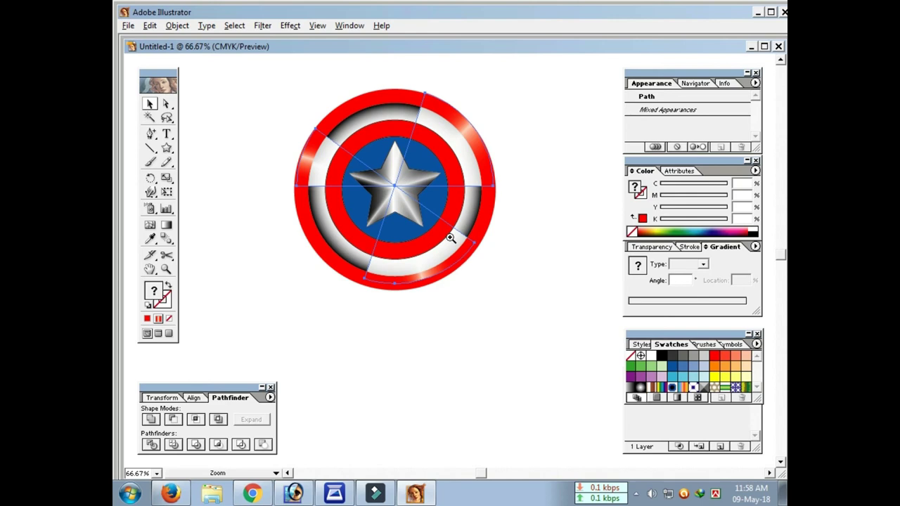
{"action": "left_click", "coordinate": [426, 248], "text": "ctrl"}
{"action": "left_click", "coordinate": [427, 248], "text": "ctrl"}
{"action": "left_click_drag", "start_coordinate": [380, 428], "coordinate": [381, 441]}
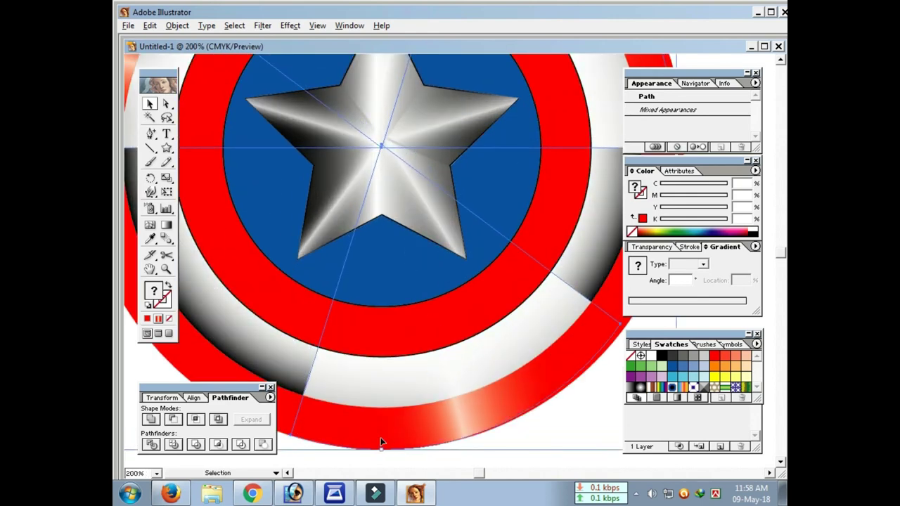
Step: Stretch the red ring slightly right, left and at the top, then deselect
{"action": "scroll", "coordinate": [482, 321], "scroll_direction": "right", "scroll_amount": 3}
{"action": "scroll", "coordinate": [466, 272], "scroll_direction": "up", "scroll_amount": 5}
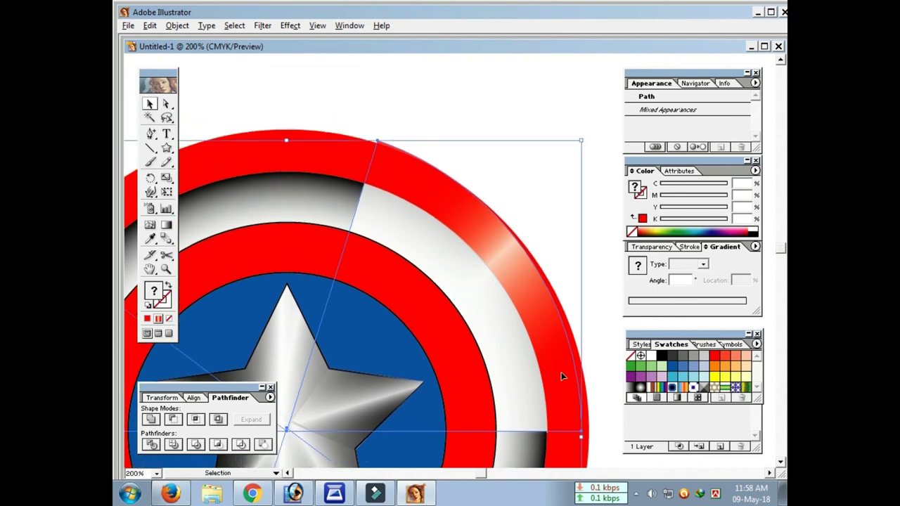
{"action": "left_click_drag", "start_coordinate": [583, 438], "coordinate": [588, 438]}
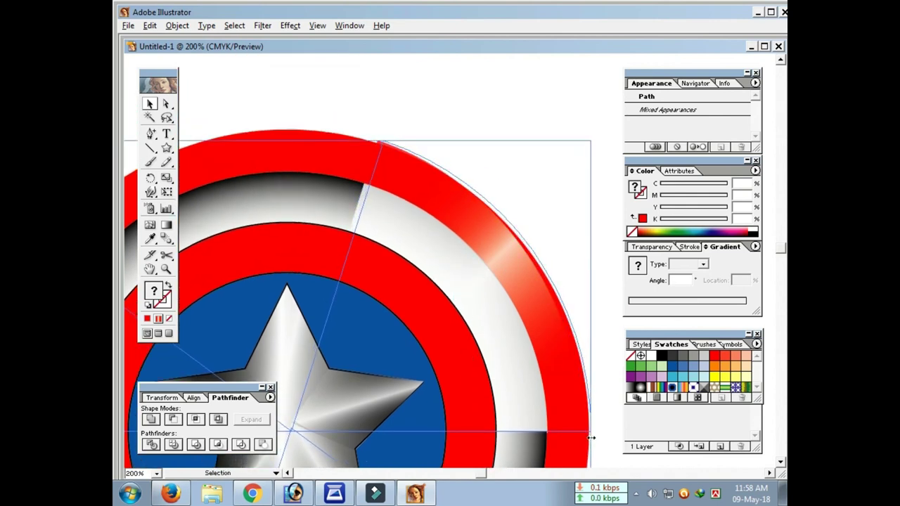
{"action": "left_click_drag", "start_coordinate": [588, 438], "coordinate": [590, 438]}
{"action": "scroll", "coordinate": [467, 381], "scroll_direction": "left", "scroll_amount": 5}
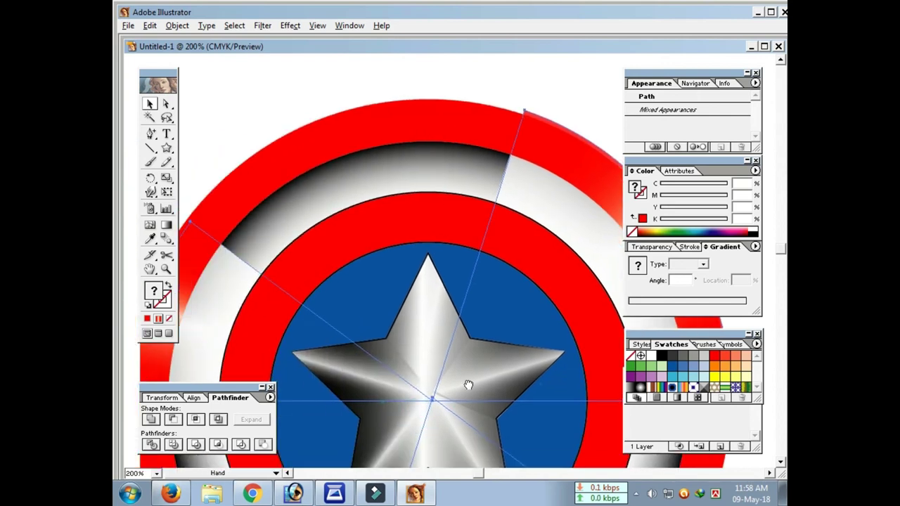
{"action": "scroll", "coordinate": [413, 371], "scroll_direction": "down", "scroll_amount": 3}
{"action": "left_click_drag", "start_coordinate": [309, 377], "coordinate": [300, 377]}
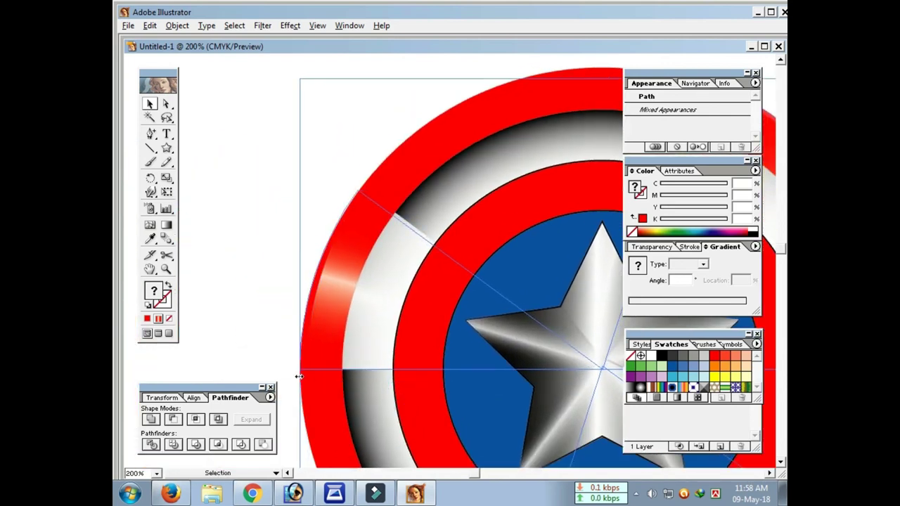
{"action": "scroll", "coordinate": [490, 281], "scroll_direction": "up", "scroll_amount": 2}
{"action": "scroll", "coordinate": [491, 282], "scroll_direction": "right", "scroll_amount": 5}
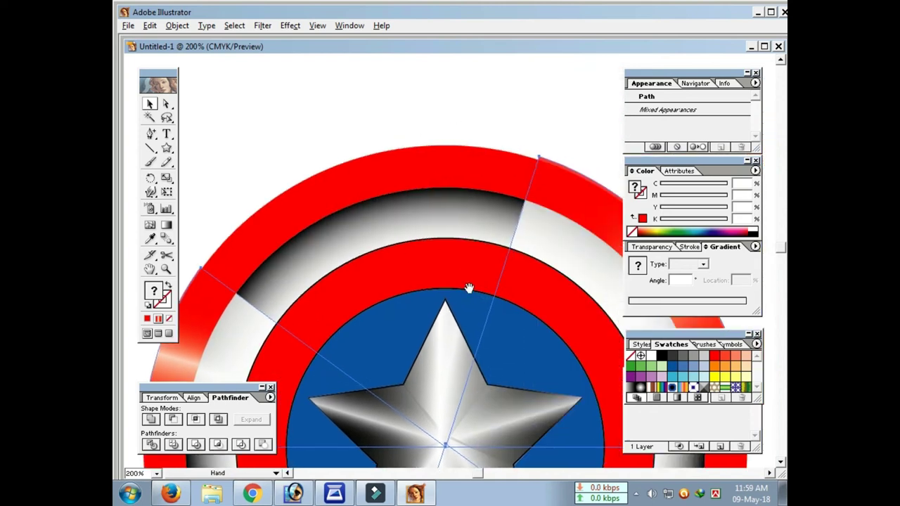
{"action": "left_click_drag", "start_coordinate": [430, 205], "coordinate": [420, 209]}
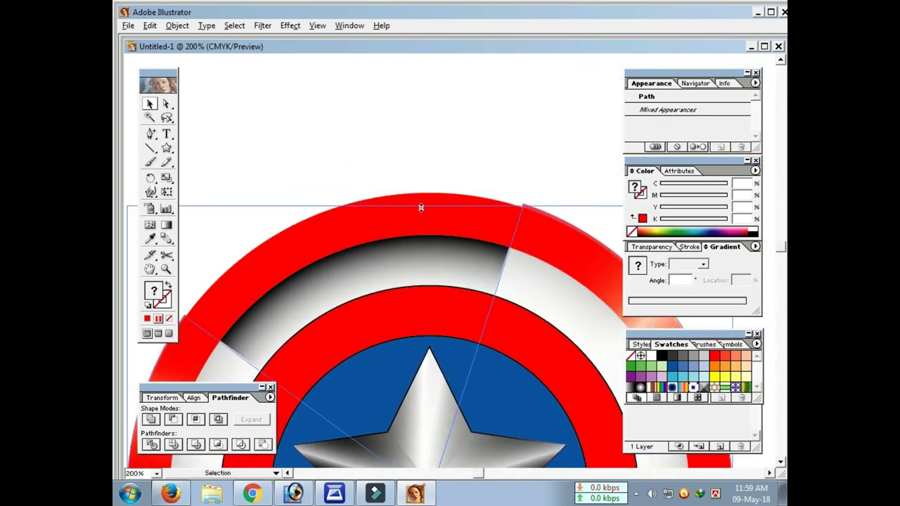
{"action": "left_click", "coordinate": [491, 158]}
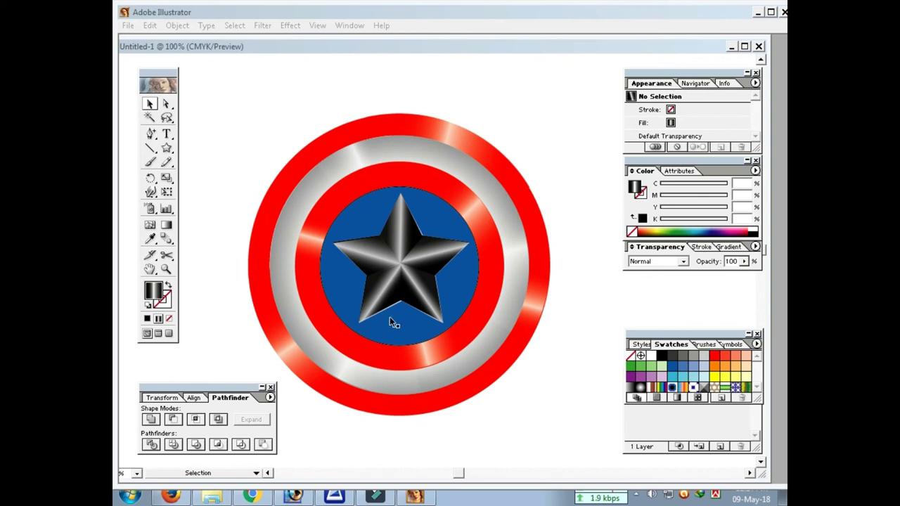
Step: Recentre the view and group every shield piece together with Ctrl+G
{"action": "left_click", "coordinate": [445, 435]}
{"action": "key", "text": "space"}
{"action": "mouse_move", "coordinate": [419, 268]}
{"action": "left_mouse_down"}
{"action": "mouse_move", "coordinate": [488, 356]}
{"action": "mouse_move", "coordinate": [468, 261]}
{"action": "left_mouse_up"}
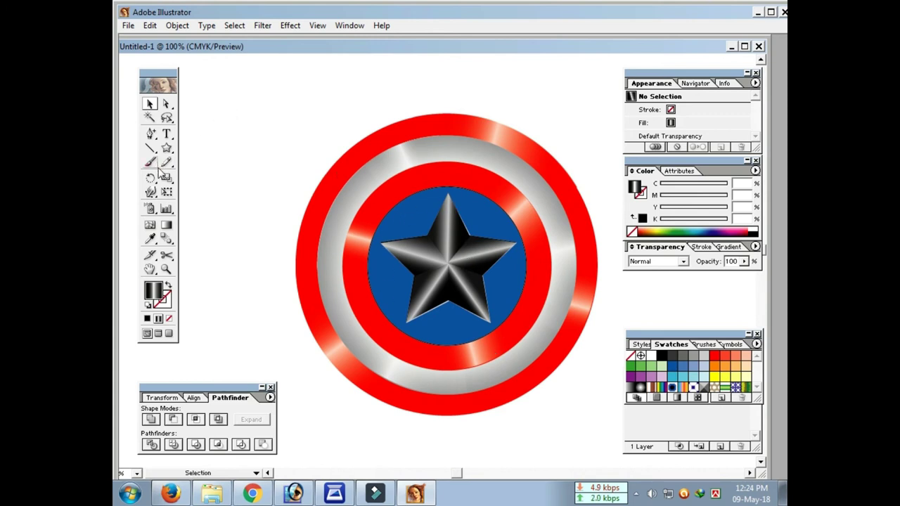
{"action": "left_click_drag", "start_coordinate": [242, 125], "coordinate": [590, 420]}
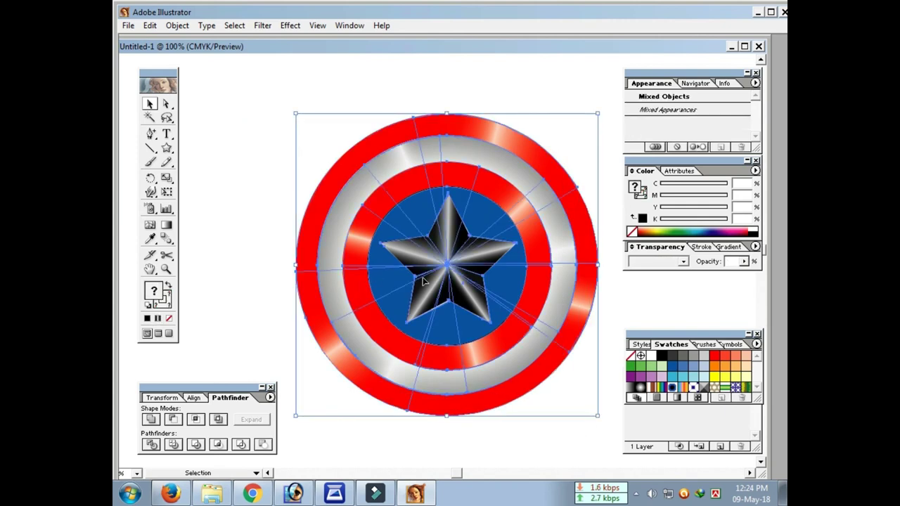
{"action": "key", "text": "ctrl+g"}
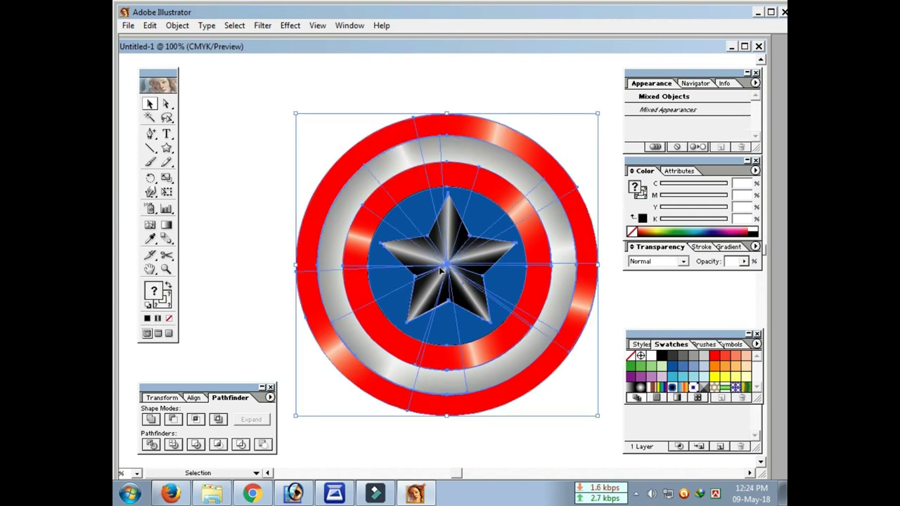
Step: Shift the shield group slightly left and zoom out to see more of the page
{"action": "left_click", "coordinate": [209, 205]}
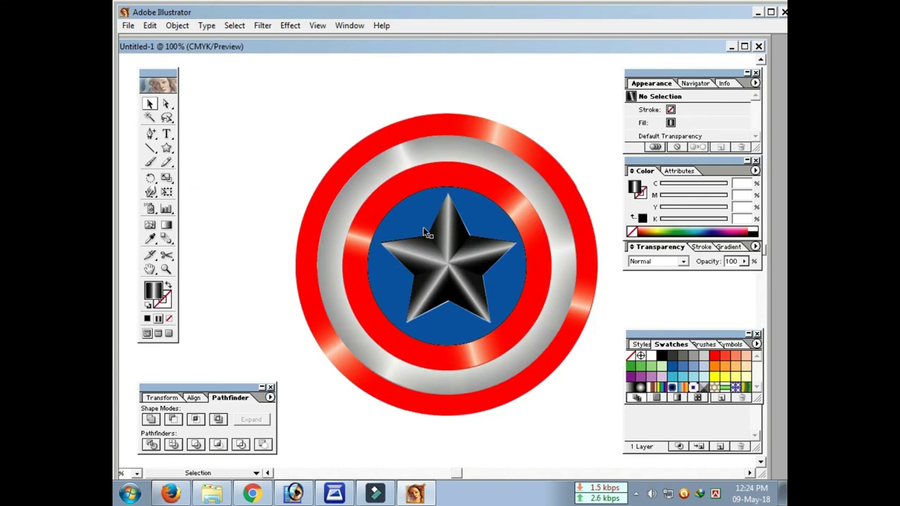
{"action": "mouse_move", "coordinate": [483, 204]}
{"action": "left_mouse_down"}
{"action": "mouse_move", "coordinate": [415, 211]}
{"action": "mouse_move", "coordinate": [461, 231]}
{"action": "left_mouse_up"}
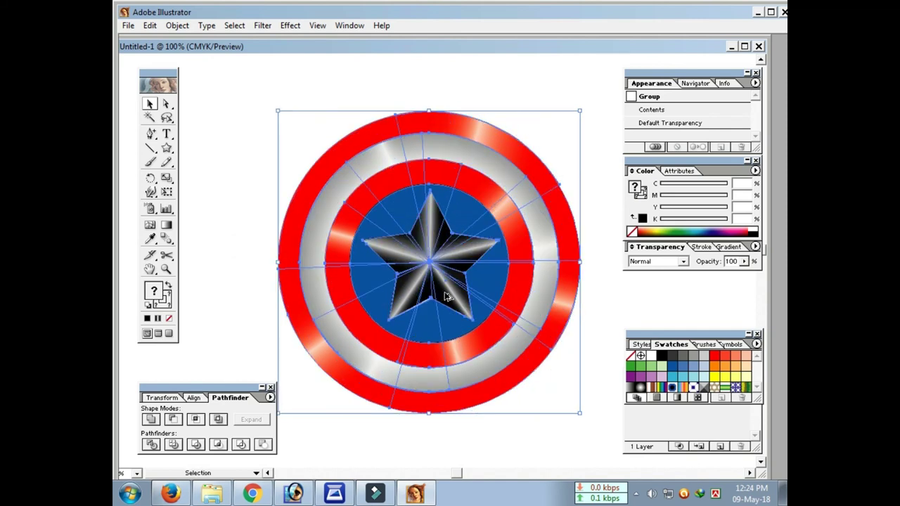
{"action": "left_click", "coordinate": [497, 295], "text": "ctrl+alt"}
{"action": "left_click", "coordinate": [474, 263], "text": "ctrl+alt"}
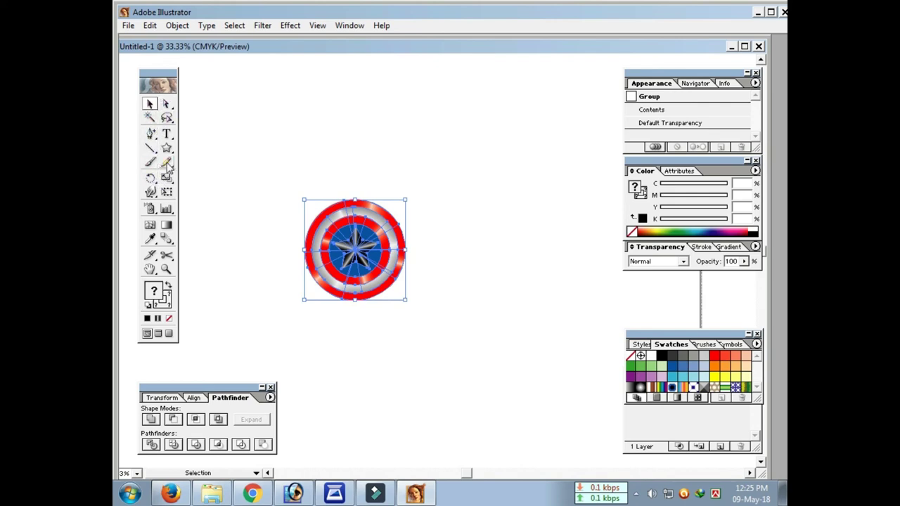
Step: Draw a gradient rectangle across the page, nudge it left, and send it behind the shield
{"action": "left_click_drag", "start_coordinate": [167, 148], "coordinate": [518, 364]}
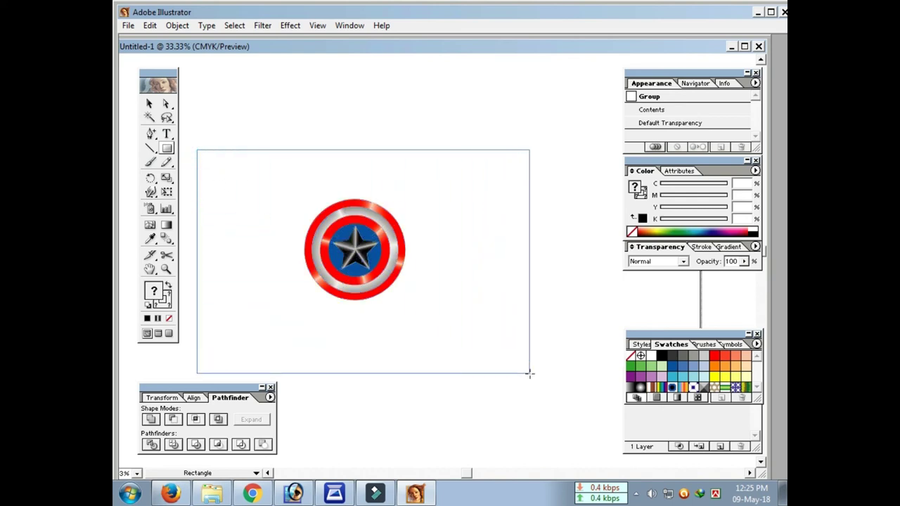
{"action": "left_click_drag", "start_coordinate": [517, 364], "coordinate": [529, 373]}
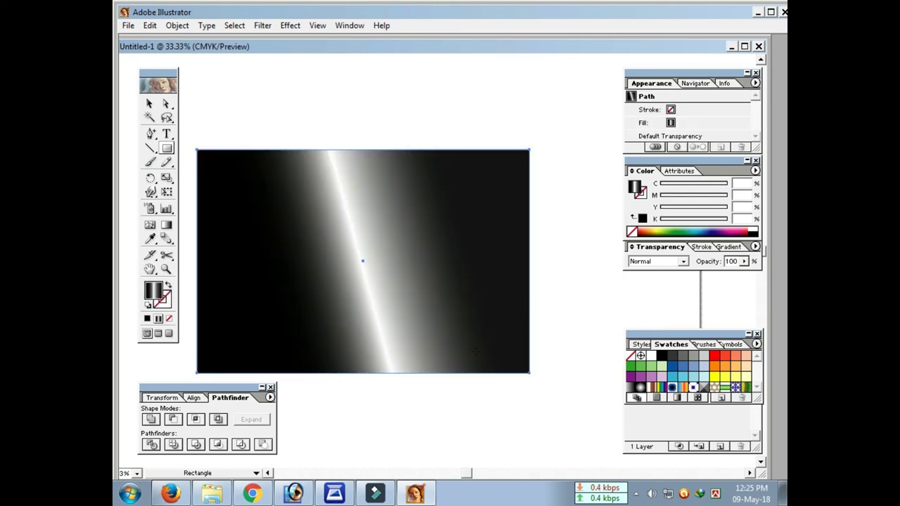
{"action": "left_click", "coordinate": [150, 103]}
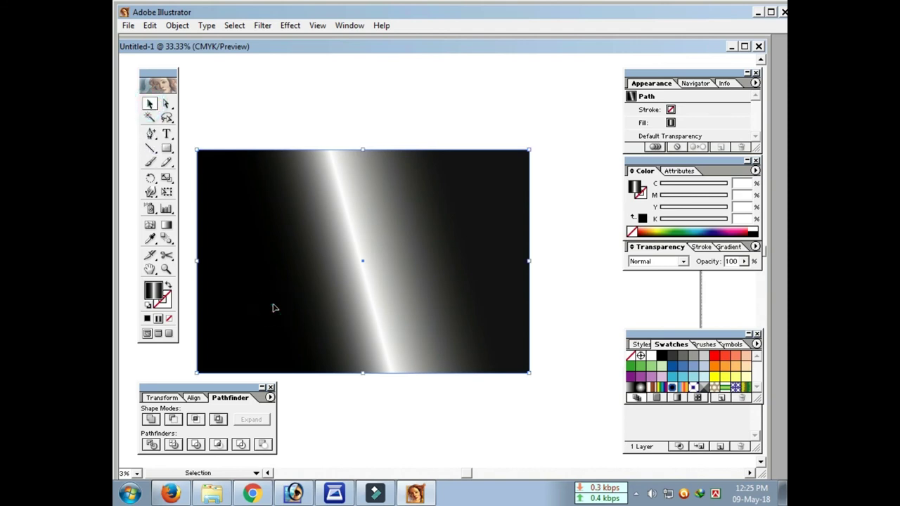
{"action": "key", "text": "shift+Left"}
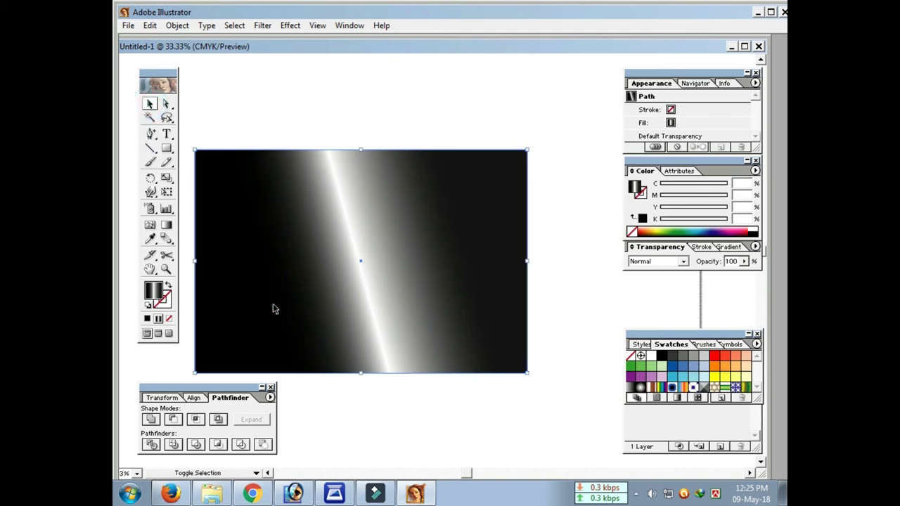
{"action": "key", "text": "ctrl+shift+bracketleft"}
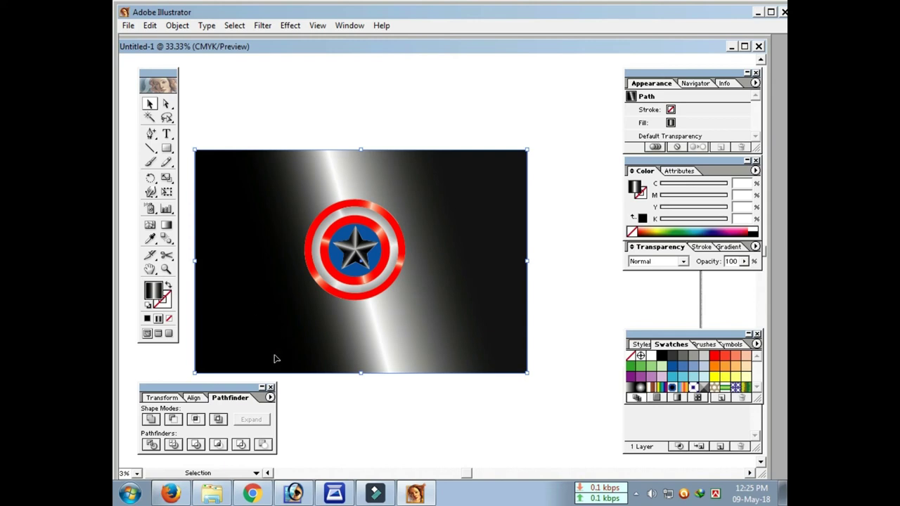
Step: Draw a second full-background rectangle and angle its gradient streak diagonally at 154.3°
{"action": "left_click", "coordinate": [169, 149]}
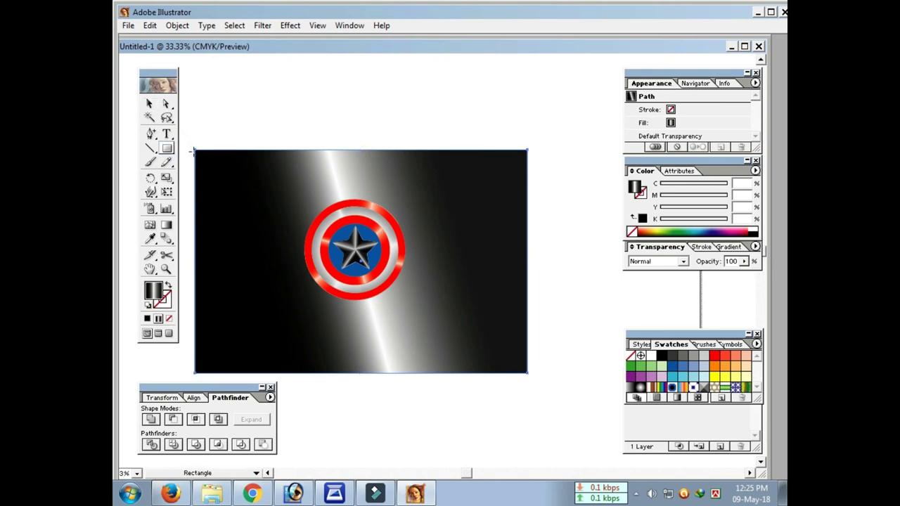
{"action": "left_click_drag", "start_coordinate": [195, 149], "coordinate": [527, 375]}
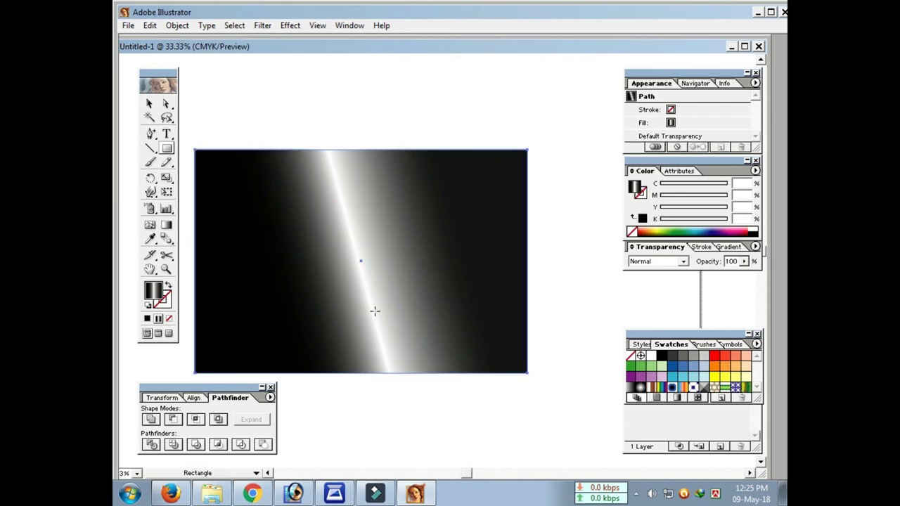
{"action": "left_click", "coordinate": [728, 247]}
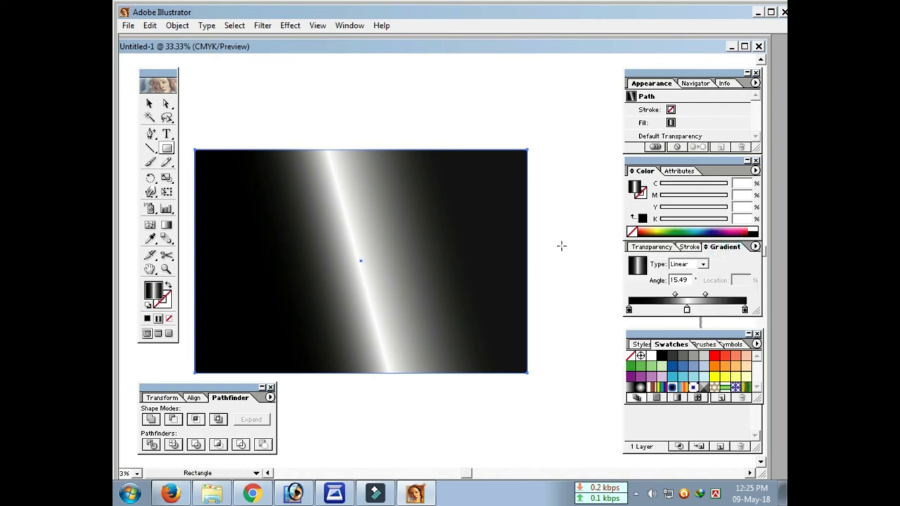
{"action": "left_click", "coordinate": [166, 225]}
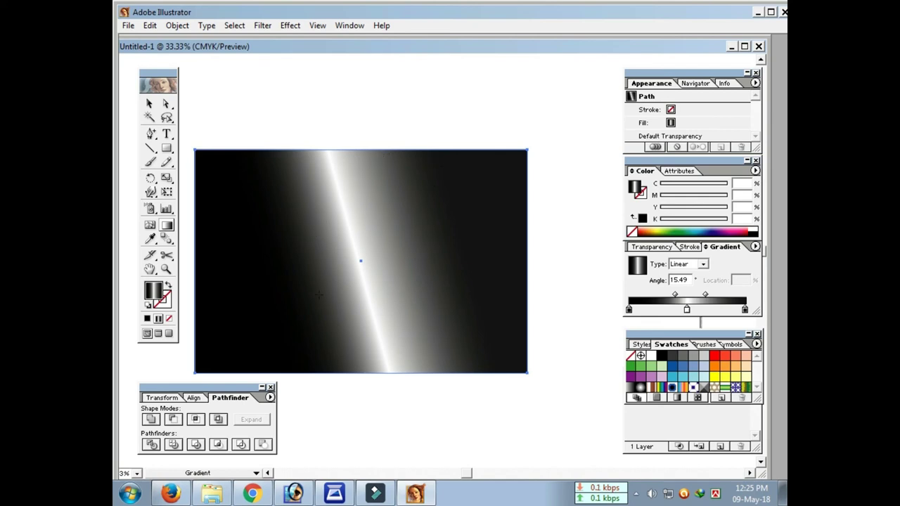
{"action": "left_click_drag", "start_coordinate": [515, 254], "coordinate": [194, 250]}
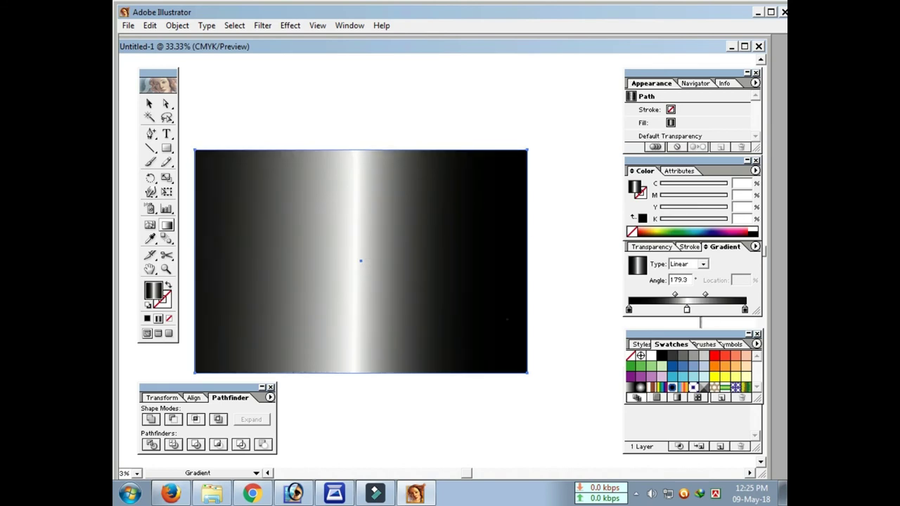
{"action": "left_click_drag", "start_coordinate": [489, 311], "coordinate": [276, 215]}
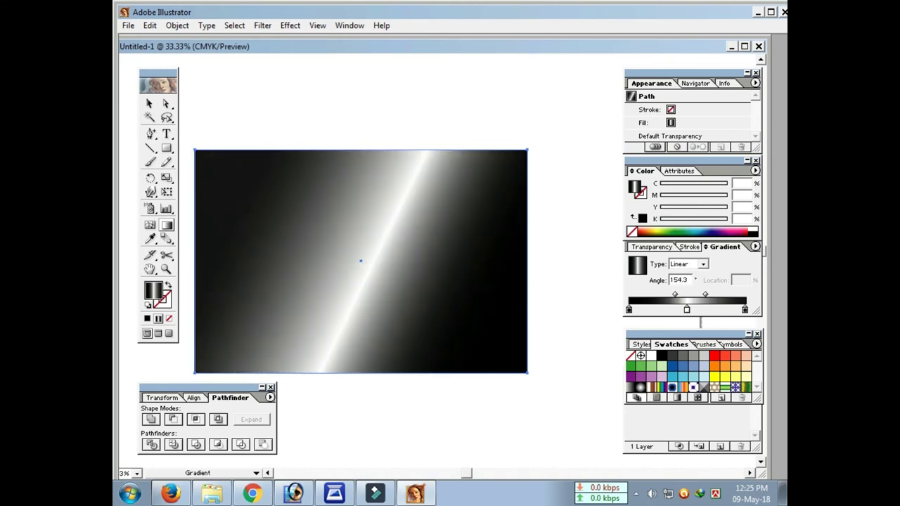
{"action": "left_click", "coordinate": [149, 103]}
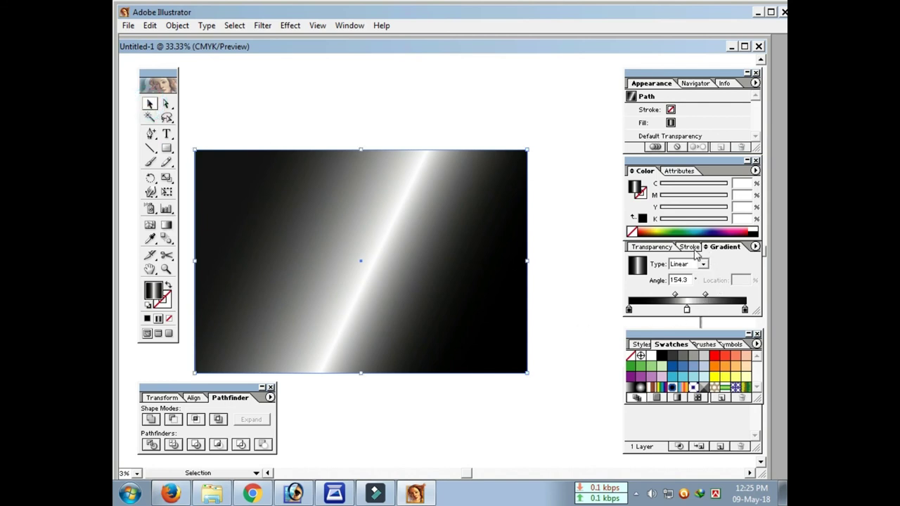
Step: Set the gradient rectangle's blend mode to Multiply with opacity unchanged, then select and deselect all
{"action": "left_click", "coordinate": [658, 248]}
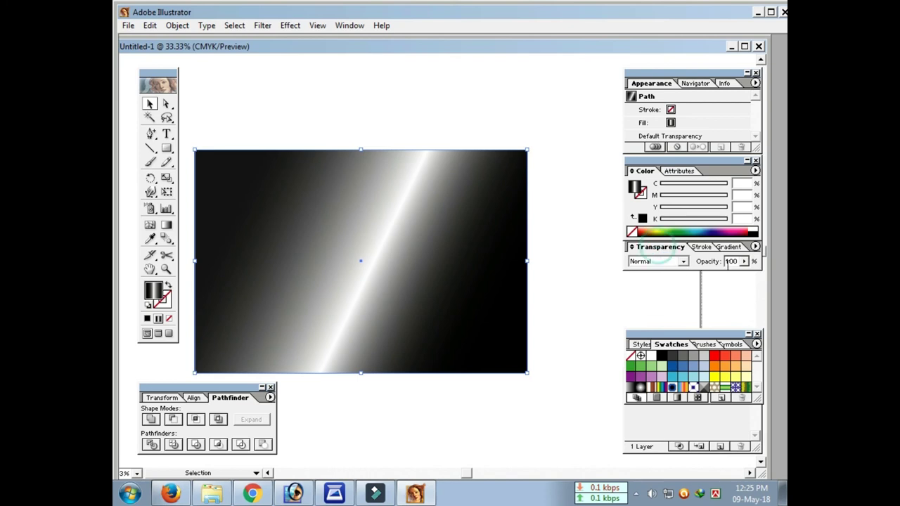
{"action": "left_click", "coordinate": [681, 263]}
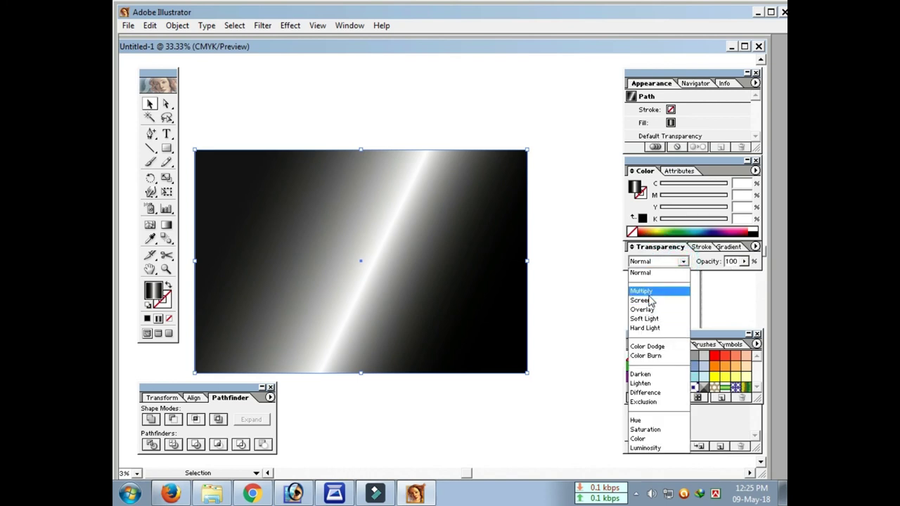
{"action": "left_click", "coordinate": [650, 291]}
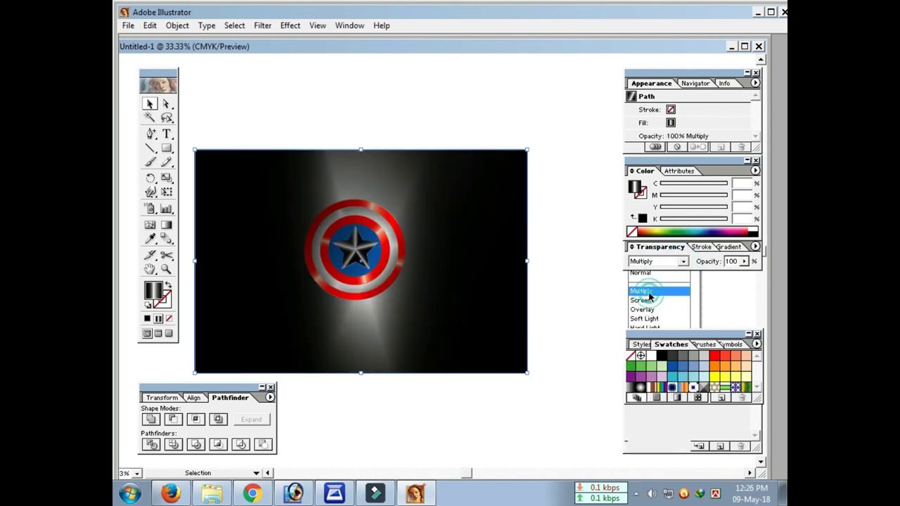
{"action": "left_click", "coordinate": [744, 263]}
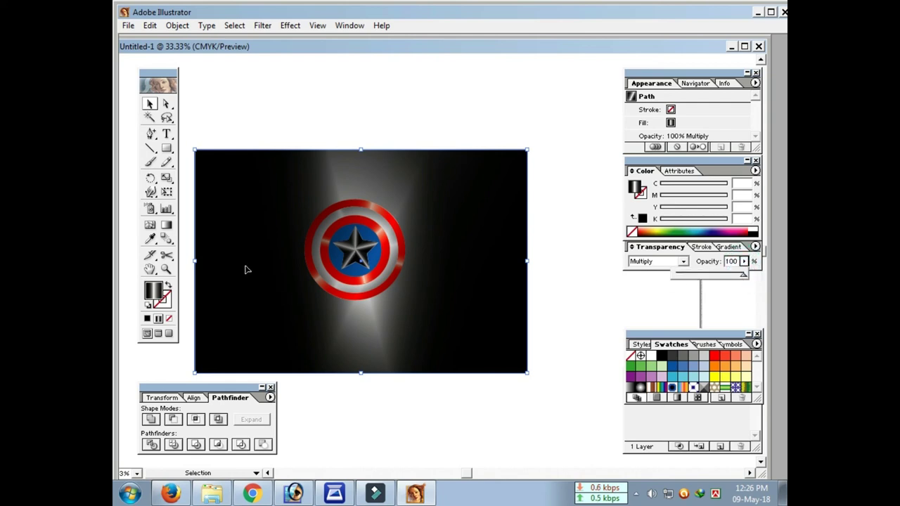
{"action": "left_click", "coordinate": [366, 277]}
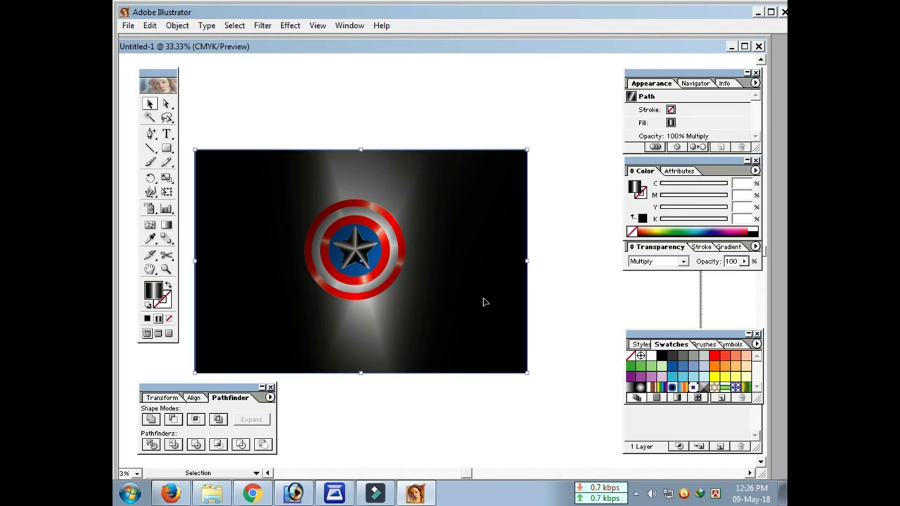
{"action": "key", "text": "ctrl+a"}
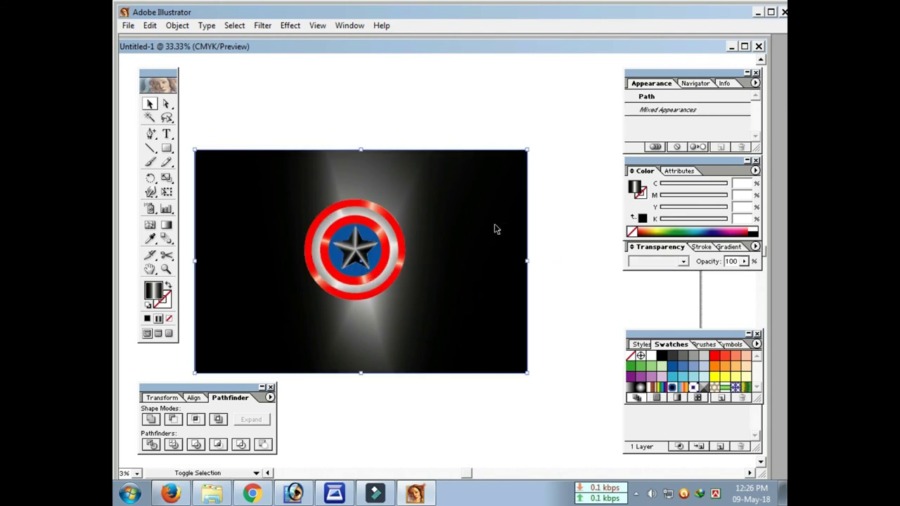
{"action": "left_click", "coordinate": [578, 318]}
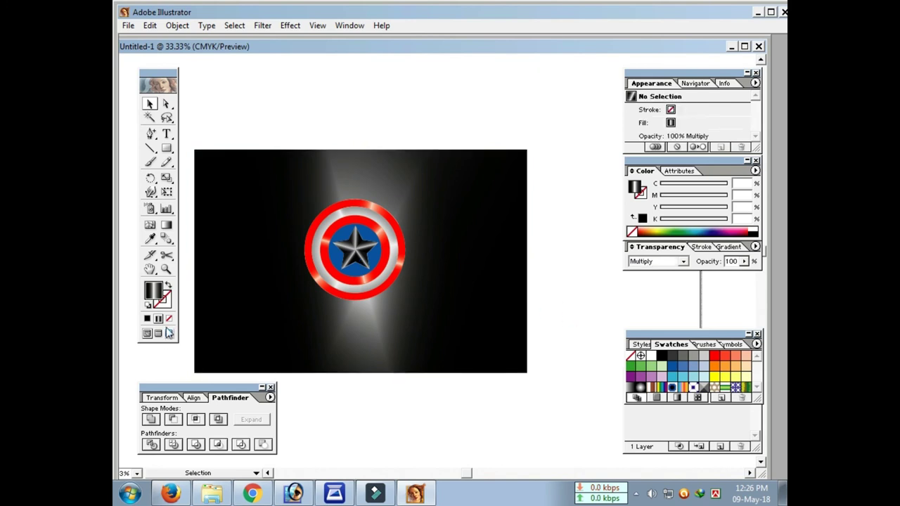
Step: Redraw the background gradient so its streak runs diagonally through the shield at 127.69°
{"action": "left_click", "coordinate": [480, 294]}
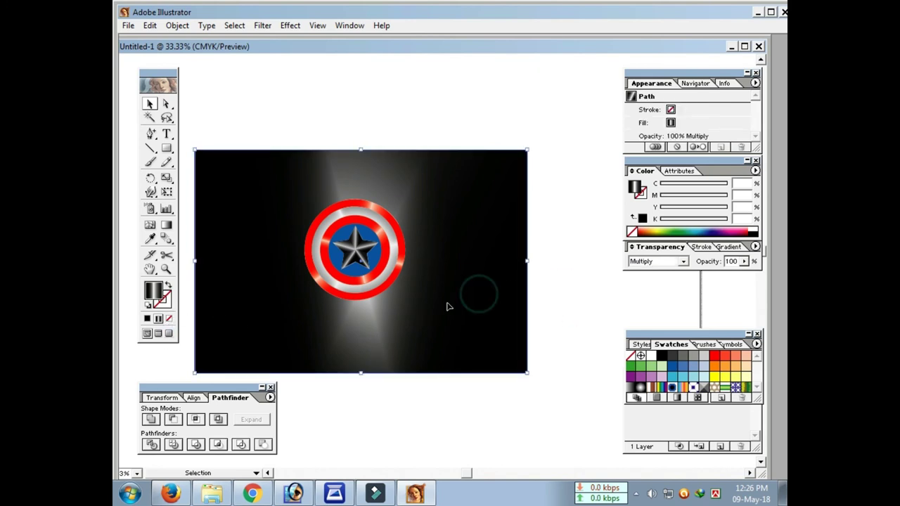
{"action": "left_click", "coordinate": [167, 225]}
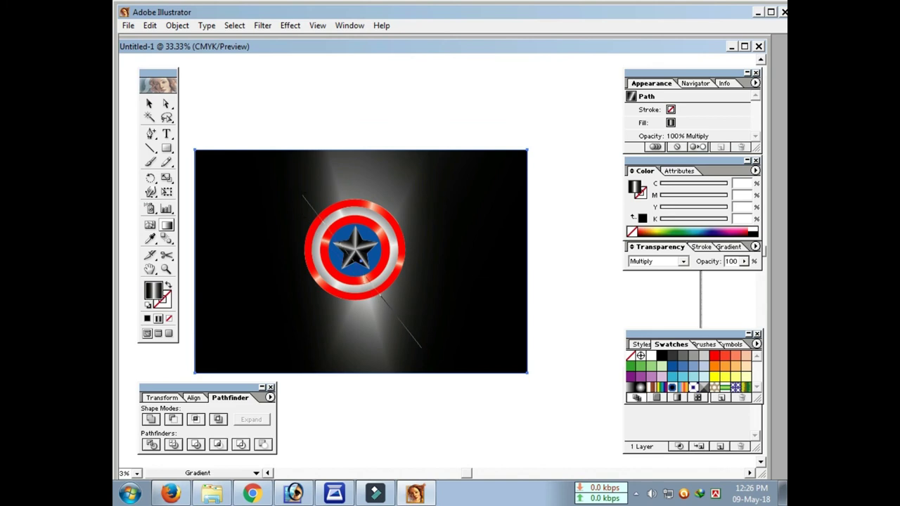
{"action": "left_click_drag", "start_coordinate": [426, 330], "coordinate": [254, 105]}
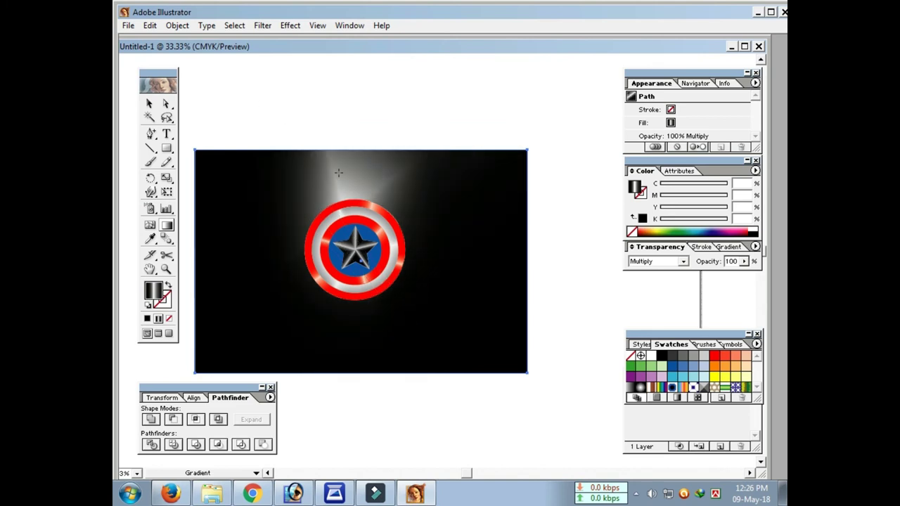
{"action": "left_click_drag", "start_coordinate": [569, 432], "coordinate": [183, 99]}
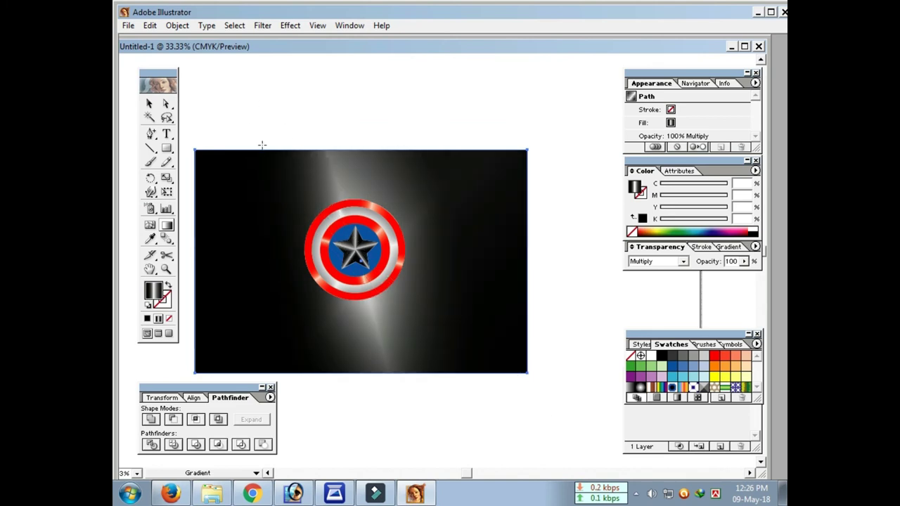
{"action": "mouse_move", "coordinate": [417, 330]}
{"action": "left_mouse_down"}
{"action": "mouse_move", "coordinate": [542, 426]}
{"action": "mouse_move", "coordinate": [316, 121]}
{"action": "left_mouse_up"}
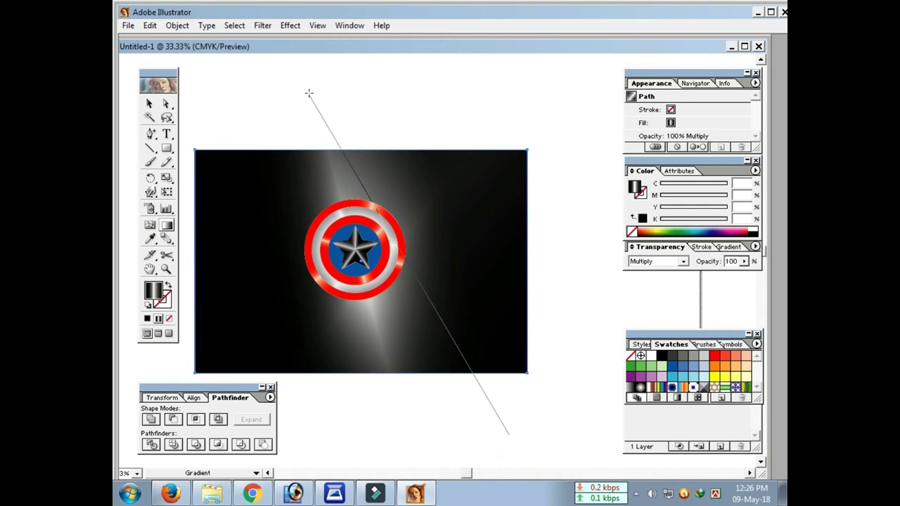
Step: Shift the background gradient's midpoint to 52.27% to brighten it
{"action": "left_click", "coordinate": [149, 104]}
{"action": "left_click", "coordinate": [429, 211]}
{"action": "left_click", "coordinate": [167, 225]}
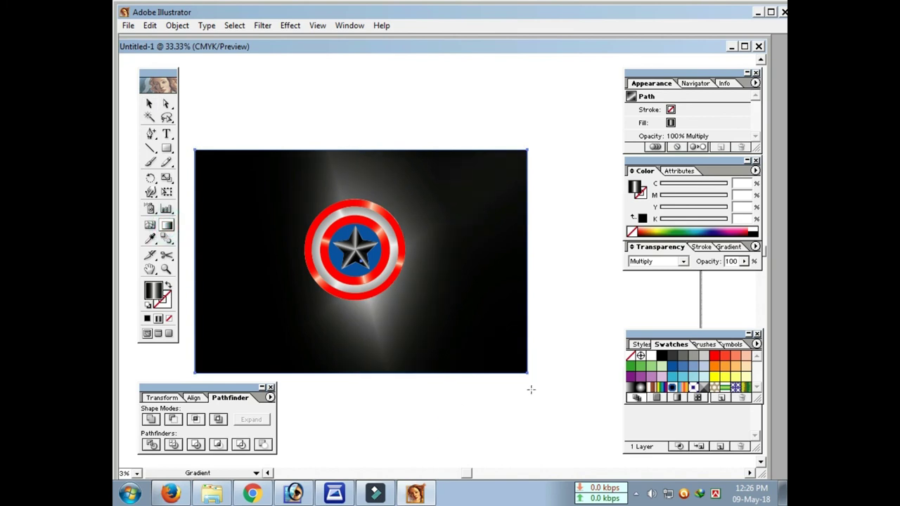
{"action": "left_click", "coordinate": [729, 247]}
{"action": "left_click_drag", "start_coordinate": [712, 295], "coordinate": [658, 295]}
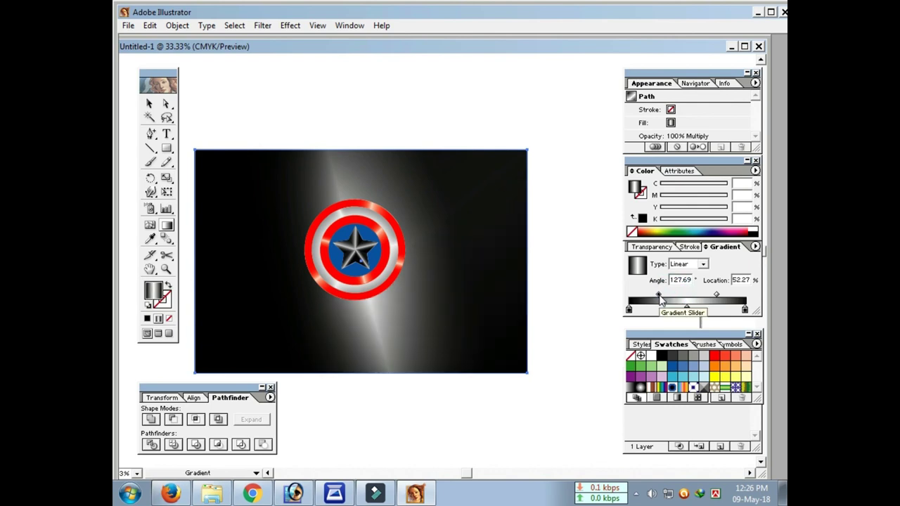
Step: Place an offset copy of the background rectangle below-right of the original
{"action": "left_click", "coordinate": [149, 103]}
{"action": "left_click", "coordinate": [343, 103]}
{"action": "mouse_move", "coordinate": [434, 221]}
{"action": "left_mouse_down"}
{"action": "mouse_move", "coordinate": [464, 353]}
{"action": "mouse_move", "coordinate": [455, 350]}
{"action": "left_mouse_up"}
{"action": "left_click", "coordinate": [661, 247]}
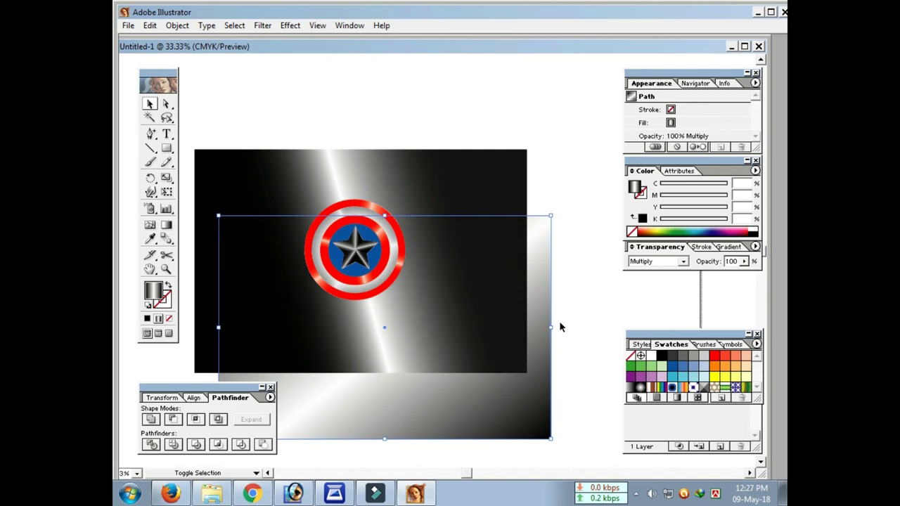
Step: Set the upper gradient rectangle's blend mode to Multiply
{"action": "left_click", "coordinate": [486, 185]}
{"action": "left_click", "coordinate": [727, 248]}
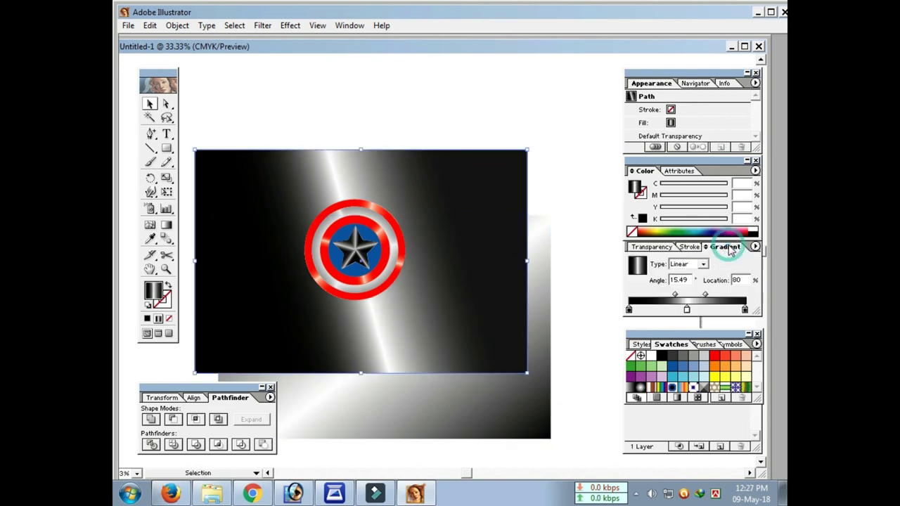
{"action": "left_click", "coordinate": [668, 248]}
{"action": "left_click", "coordinate": [683, 262]}
{"action": "left_click", "coordinate": [657, 307]}
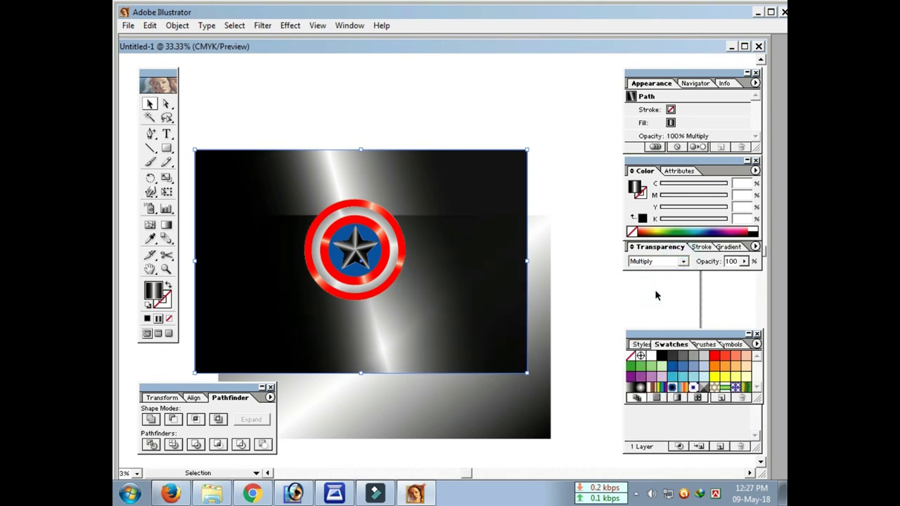
Step: Position the dark gradient rectangle over the lighter one at 72% opacity
{"action": "mouse_move", "coordinate": [518, 419]}
{"action": "left_mouse_down"}
{"action": "mouse_move", "coordinate": [484, 345]}
{"action": "mouse_move", "coordinate": [493, 350]}
{"action": "left_mouse_up"}
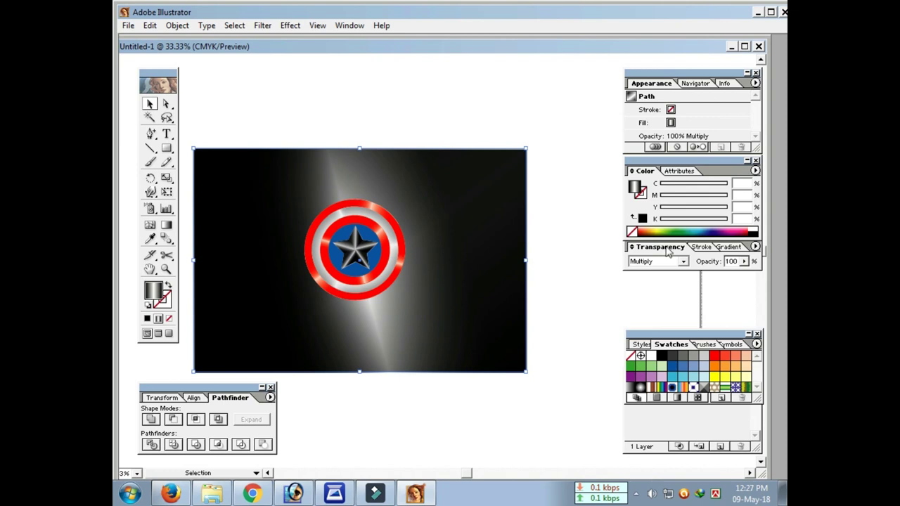
{"action": "left_click_drag", "start_coordinate": [476, 295], "coordinate": [508, 395]}
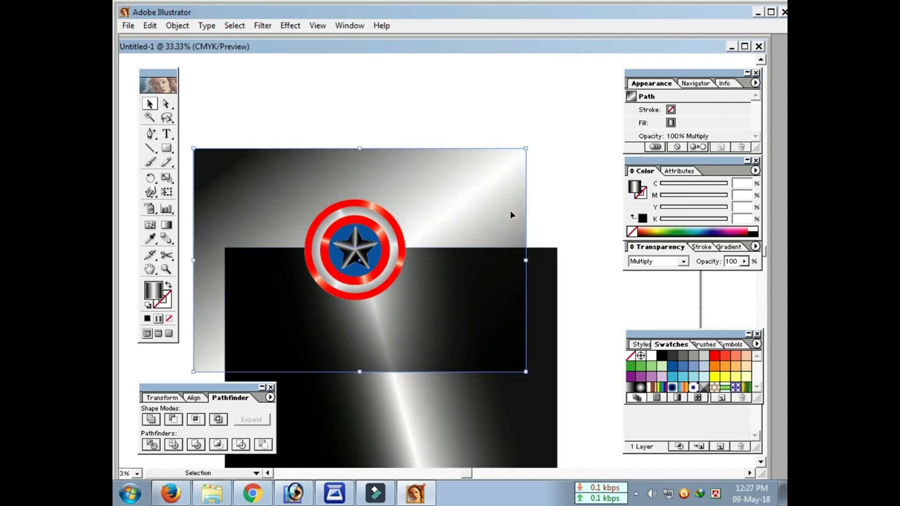
{"action": "mouse_move", "coordinate": [545, 436]}
{"action": "left_mouse_down"}
{"action": "mouse_move", "coordinate": [528, 368]}
{"action": "mouse_move", "coordinate": [541, 408]}
{"action": "left_mouse_up"}
{"action": "left_click", "coordinate": [744, 261]}
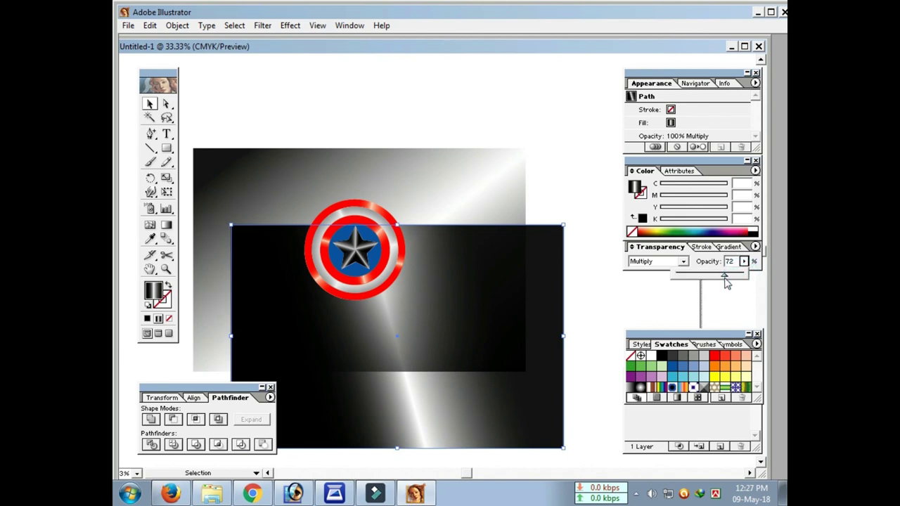
{"action": "left_click_drag", "start_coordinate": [732, 284], "coordinate": [707, 294]}
{"action": "mouse_move", "coordinate": [482, 436]}
{"action": "left_mouse_down"}
{"action": "mouse_move", "coordinate": [423, 349]}
{"action": "mouse_move", "coordinate": [443, 359]}
{"action": "left_mouse_up"}
{"action": "left_click", "coordinate": [551, 344]}
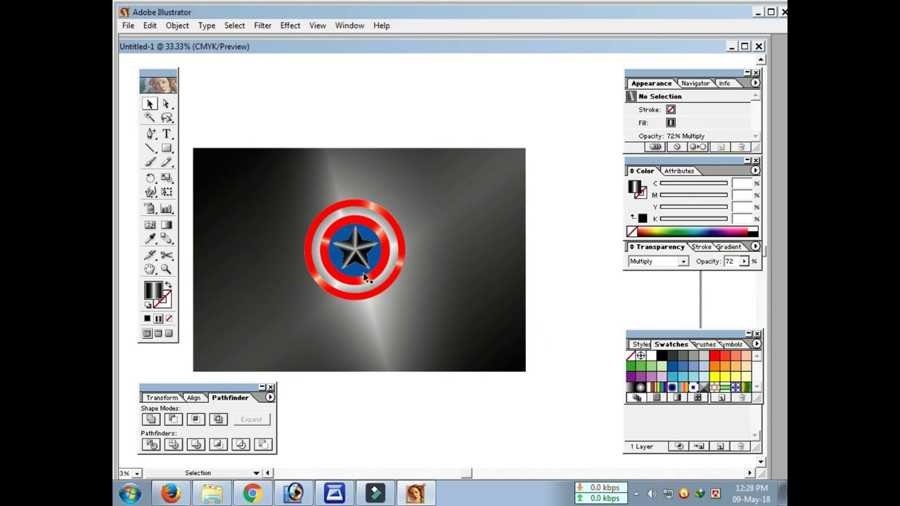
Step: Reverse the lower rectangle's gradient direction and align both gradient rectangles
{"action": "mouse_move", "coordinate": [486, 235]}
{"action": "left_mouse_down"}
{"action": "mouse_move", "coordinate": [491, 348]}
{"action": "mouse_move", "coordinate": [331, 420]}
{"action": "left_mouse_up"}
{"action": "left_click", "coordinate": [729, 247]}
{"action": "left_click", "coordinate": [167, 224]}
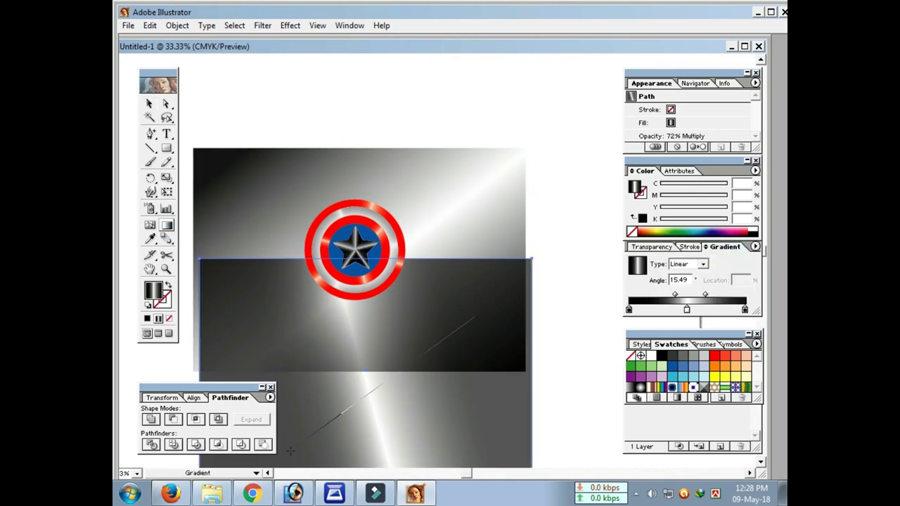
{"action": "left_click", "coordinate": [149, 103]}
{"action": "mouse_move", "coordinate": [408, 410]}
{"action": "left_mouse_down"}
{"action": "mouse_move", "coordinate": [403, 298]}
{"action": "mouse_move", "coordinate": [406, 304]}
{"action": "left_mouse_up"}
{"action": "left_click", "coordinate": [584, 278]}
Step: Open Save for Web and set the JPEG width to 200 px (200×134)
{"action": "key", "text": "ctrl+alt+shift+s"}
{"action": "type", "text": "200"}
{"action": "left_click", "coordinate": [702, 346]}
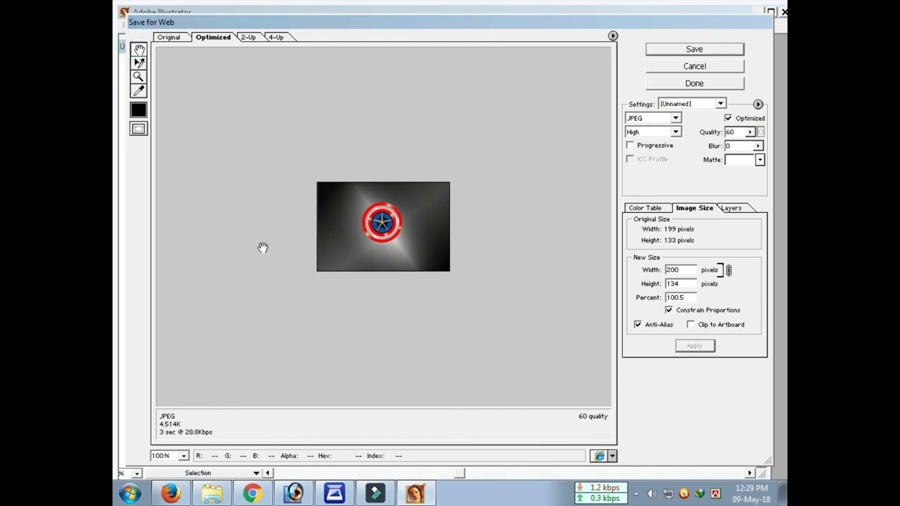
Step: Zoom the Save for Web preview to 300%
{"action": "left_click", "coordinate": [184, 456]}
{"action": "left_click", "coordinate": [176, 390]}
{"action": "left_click", "coordinate": [184, 456]}
{"action": "left_click", "coordinate": [177, 381]}
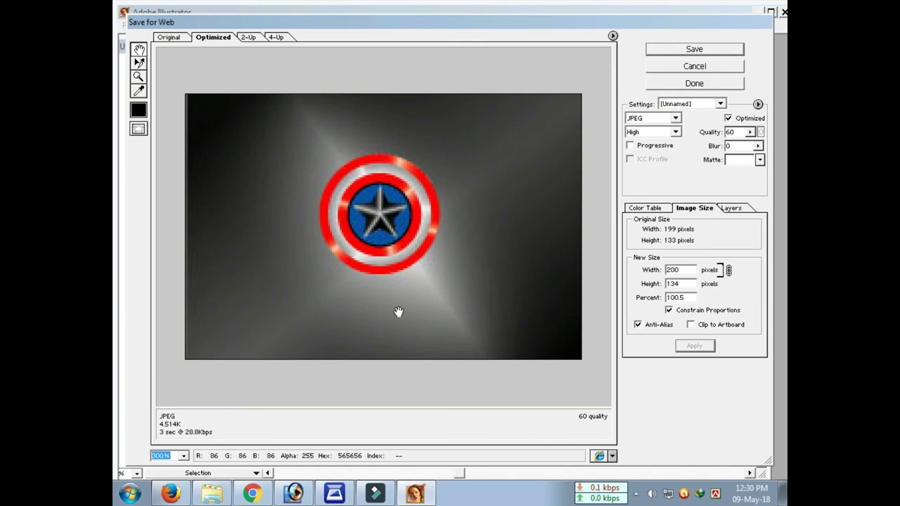
Step: Try PNG-24 as the output format, then return to JPEG
{"action": "left_click", "coordinate": [675, 118]}
{"action": "left_click", "coordinate": [651, 162]}
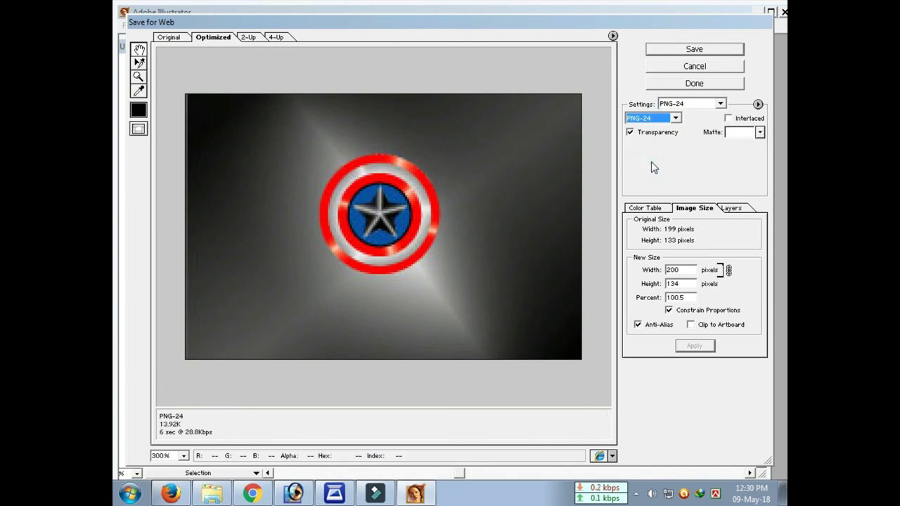
{"action": "left_click", "coordinate": [675, 118]}
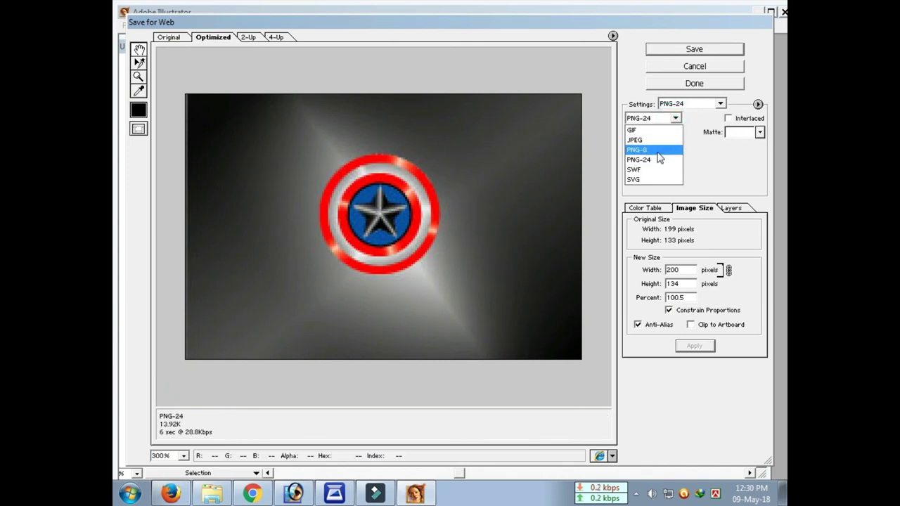
{"action": "left_click", "coordinate": [647, 139]}
Step: Resize the JPEG to 800×535 px and close the Save for Web window
{"action": "double_click", "coordinate": [680, 271]}
{"action": "type", "text": "80"}
{"action": "double_click", "coordinate": [674, 298]}
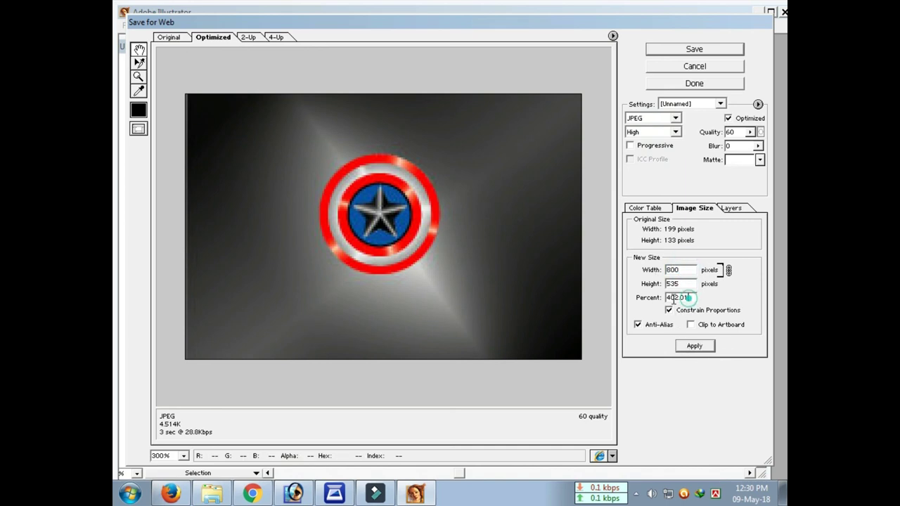
{"action": "key", "text": "Escape"}
{"action": "left_click", "coordinate": [442, 301]}
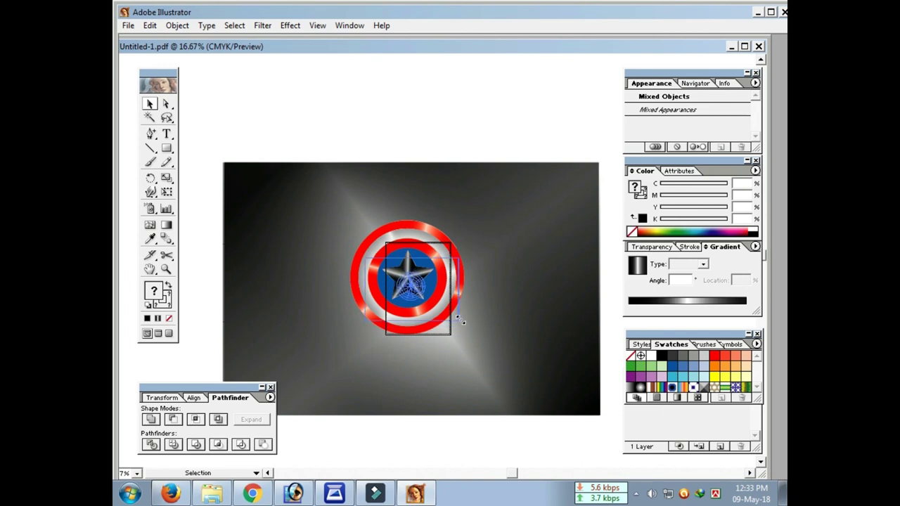
Step: Rotate the placed shield image 90° upright and scale it to fill the artboard
{"action": "left_click", "coordinate": [442, 298]}
{"action": "left_click_drag", "start_coordinate": [458, 314], "coordinate": [374, 253]}
{"action": "left_click_drag", "start_coordinate": [442, 309], "coordinate": [462, 237]}
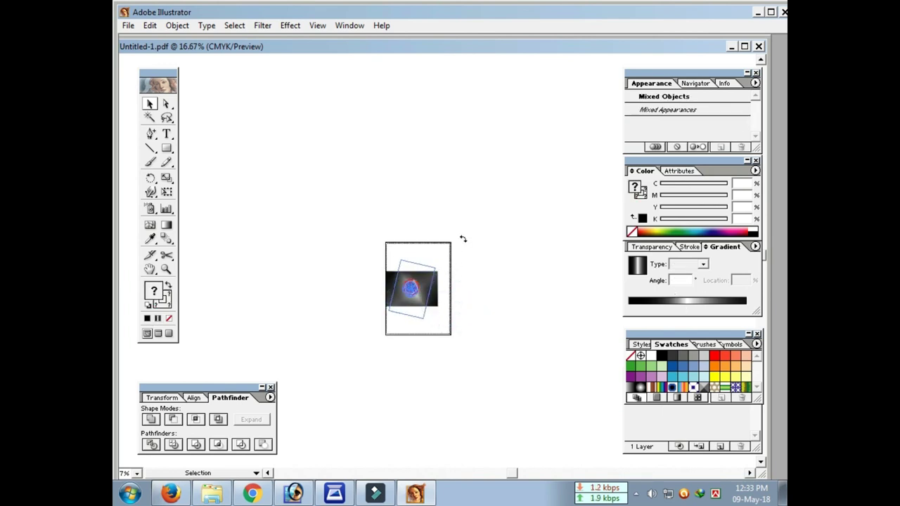
{"action": "left_click_drag", "start_coordinate": [427, 315], "coordinate": [441, 334]}
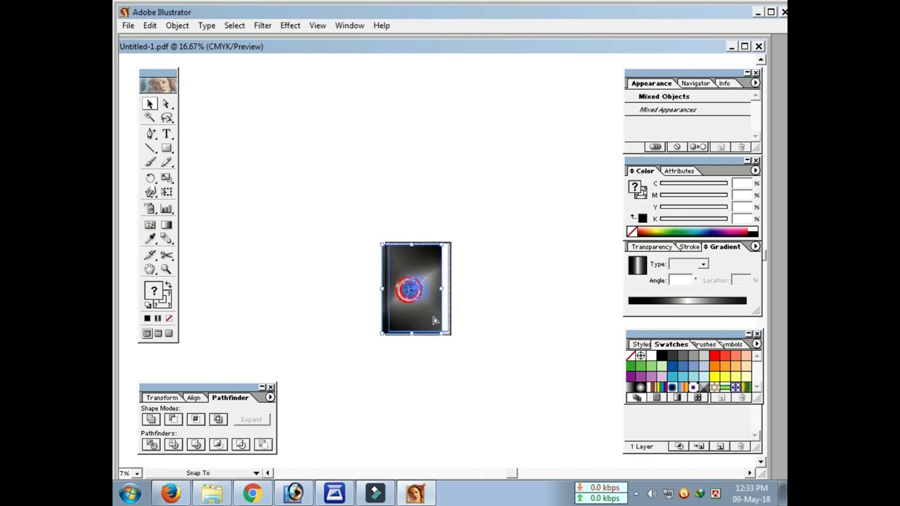
{"action": "left_click_drag", "start_coordinate": [434, 320], "coordinate": [434, 322]}
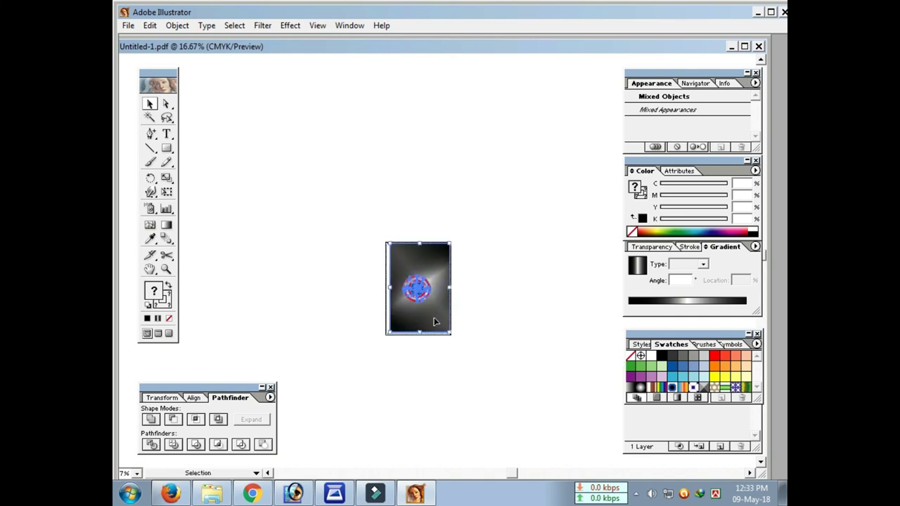
Step: Deselect the image and bring the file into Photoshop
{"action": "left_click", "coordinate": [494, 328]}
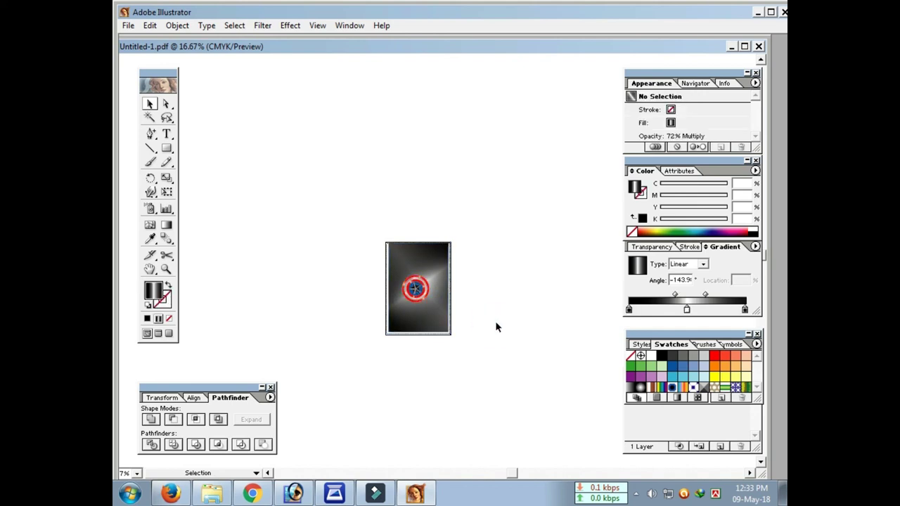
{"action": "left_click", "coordinate": [128, 25]}
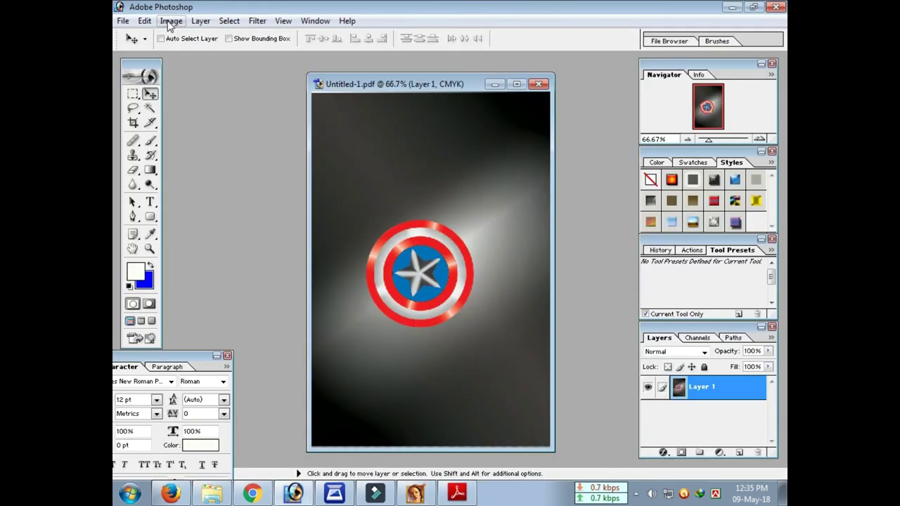
{"action": "left_click", "coordinate": [171, 21]}
Step: Rotate the canvas 90° CW, then open Save For Web with the Width field selected
{"action": "left_click", "coordinate": [293, 171]}
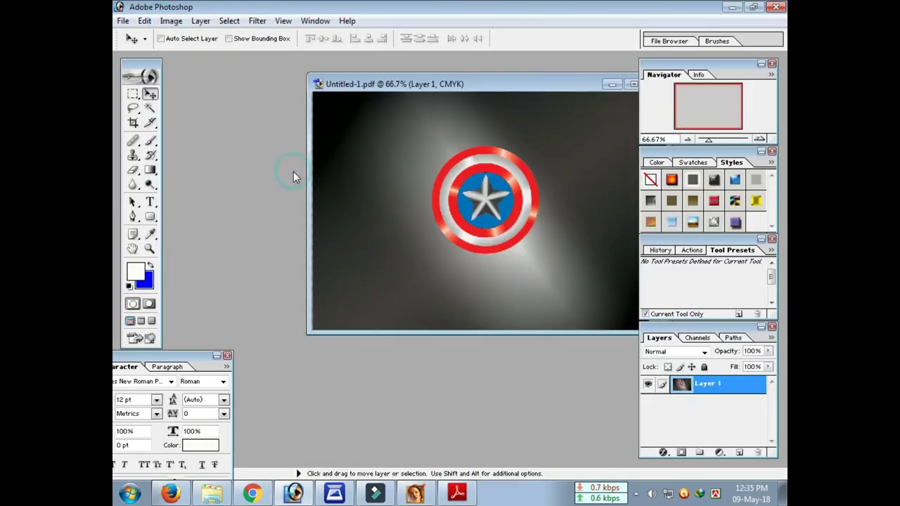
{"action": "left_click_drag", "start_coordinate": [470, 86], "coordinate": [366, 105]}
{"action": "left_click", "coordinate": [122, 21]}
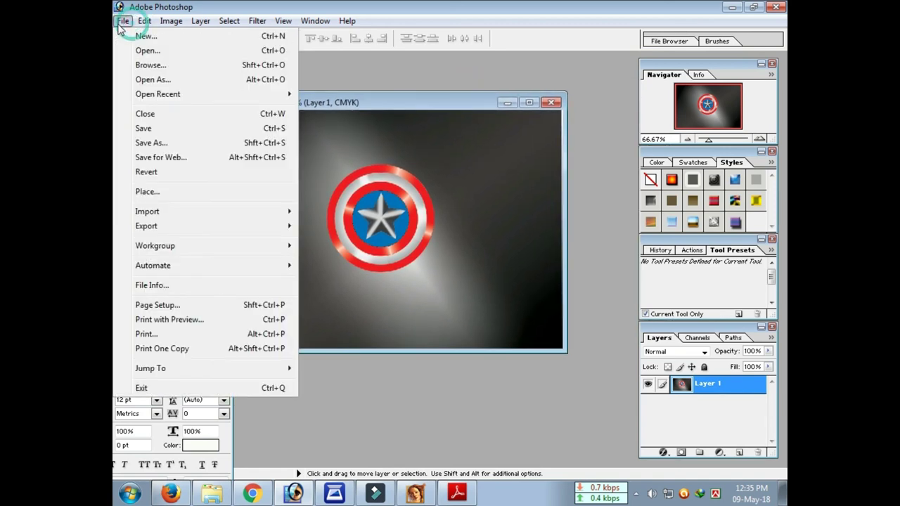
{"action": "left_click", "coordinate": [162, 158]}
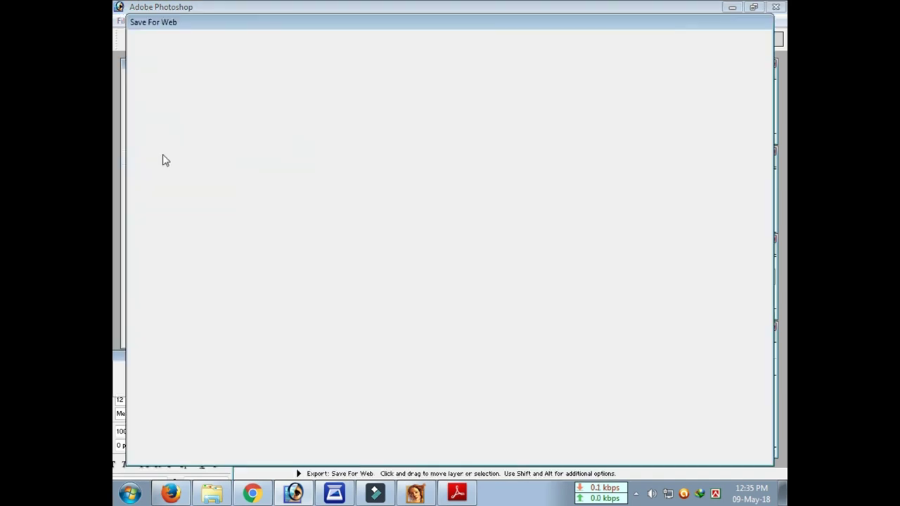
{"action": "left_click", "coordinate": [694, 208]}
{"action": "double_click", "coordinate": [684, 260]}
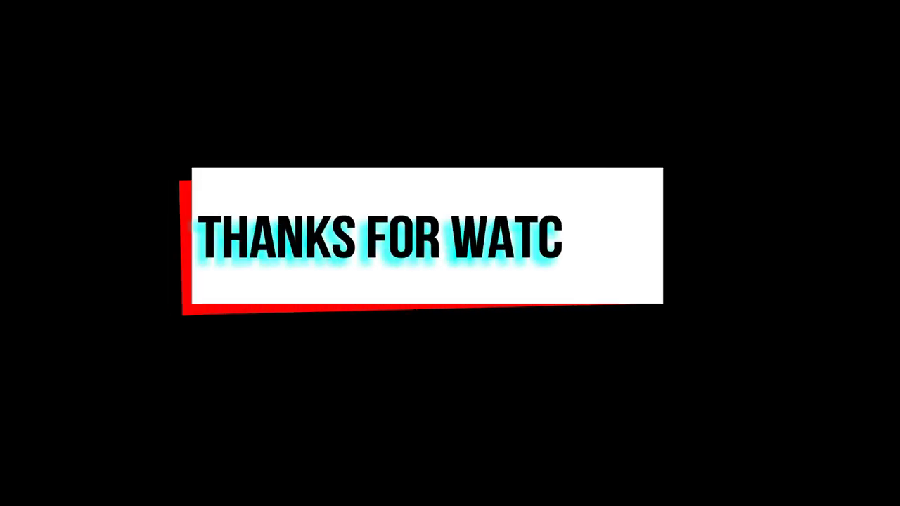